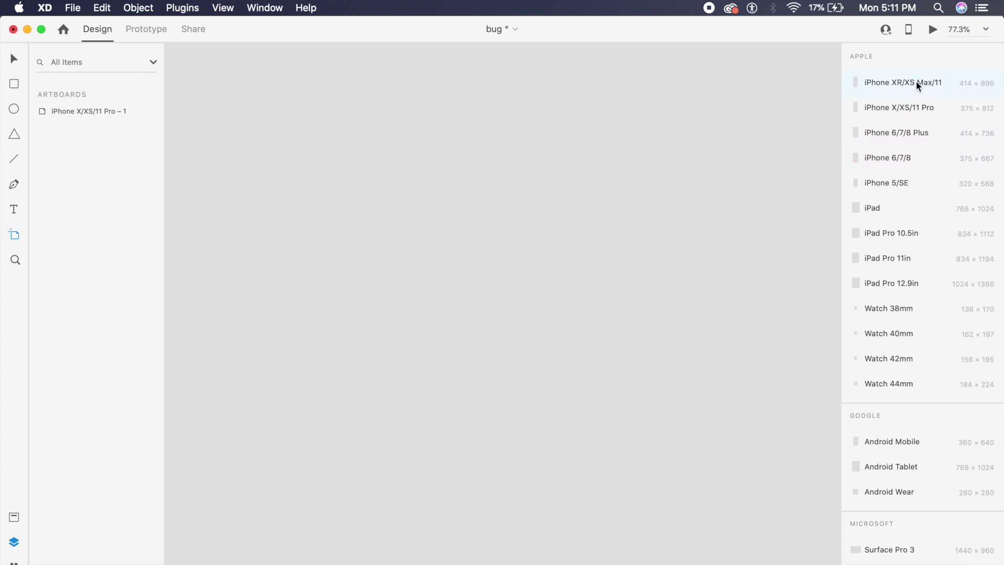
Add a second iPhone X/XS/11 Pro artboard and fill its background with light grey #EDEDED
left_click(895, 113)
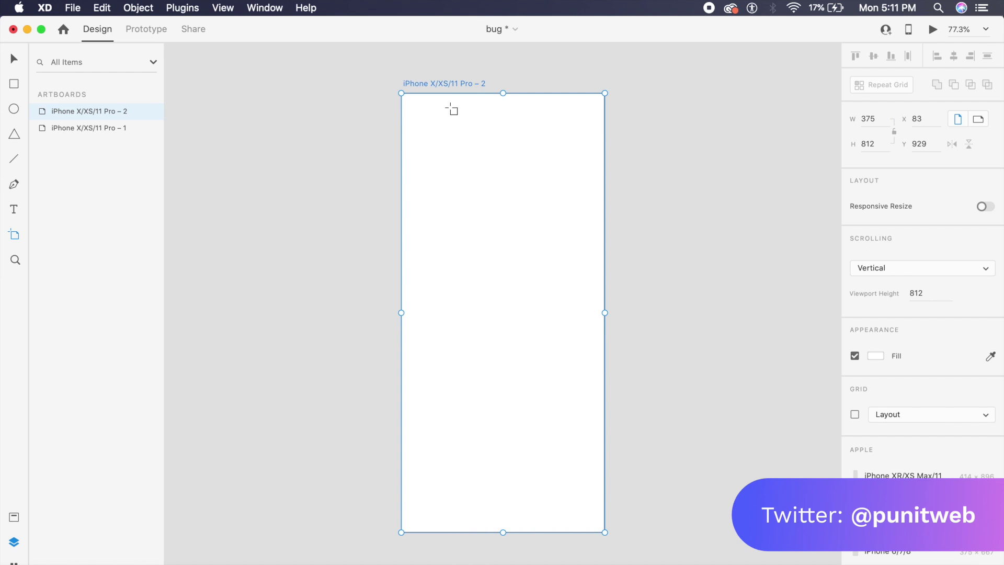
left_click(411, 65)
key("v")
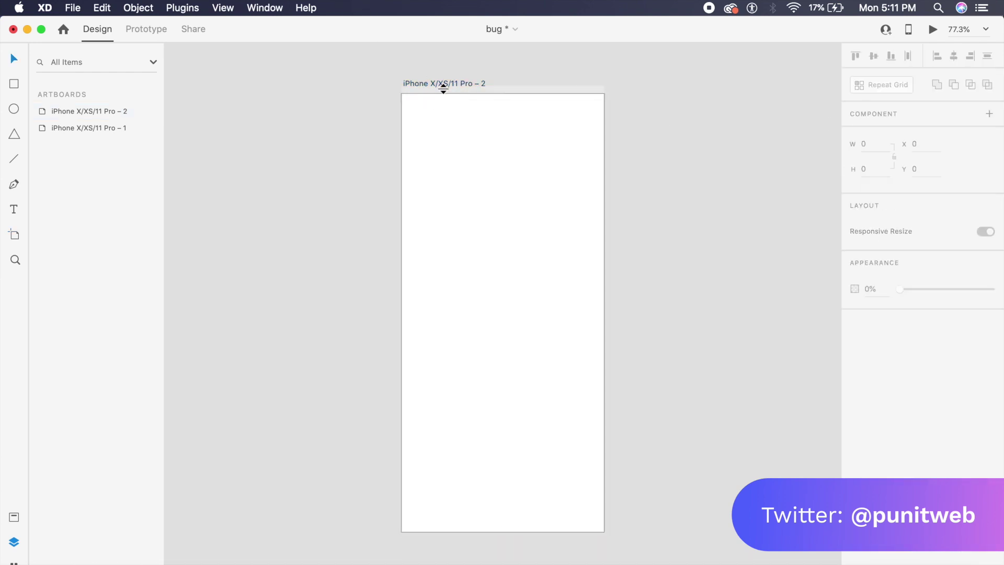
left_click(453, 86)
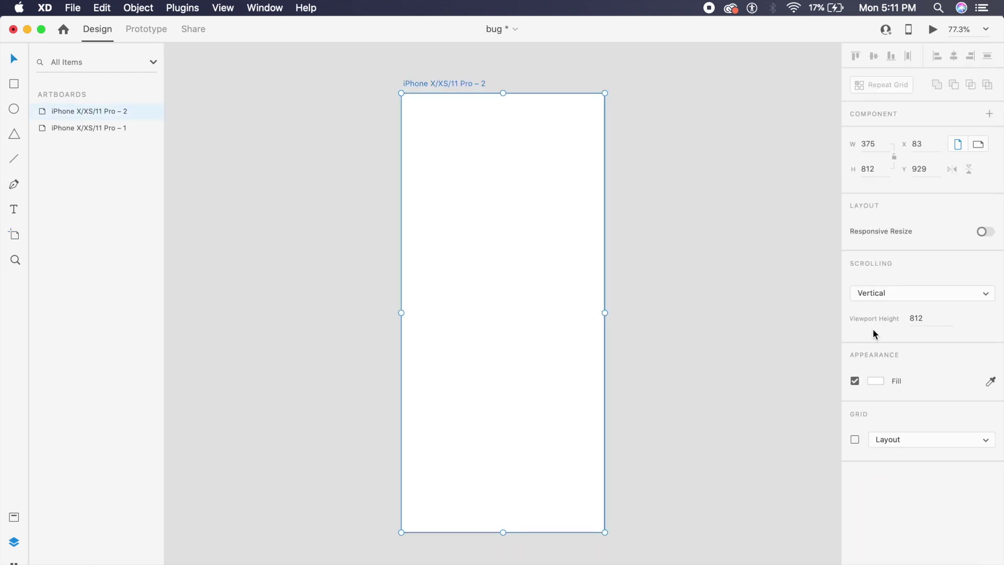
left_click(876, 382)
left_click_drag(715, 316, 704, 321)
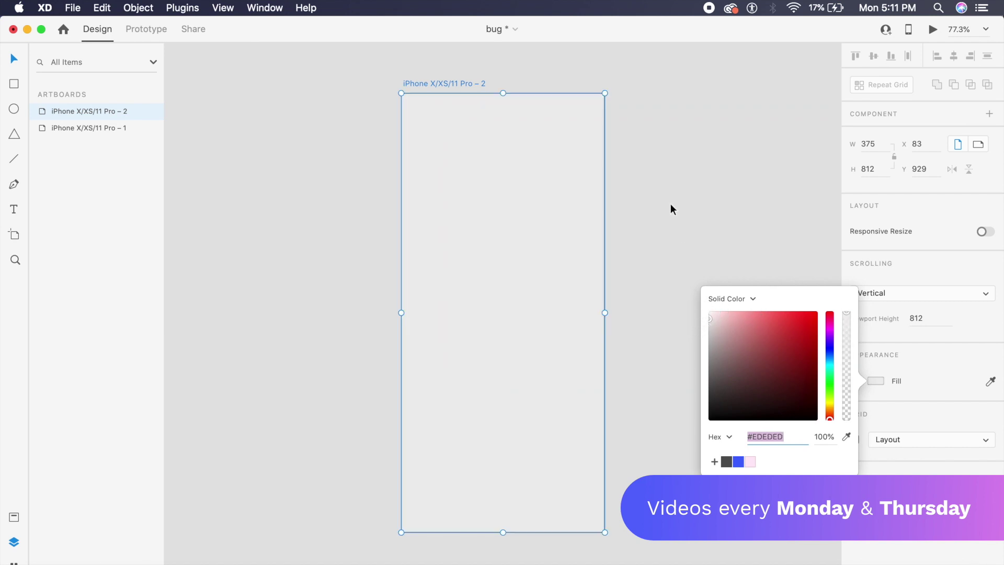
left_click(697, 251)
scroll(695, 246, "down", 1)
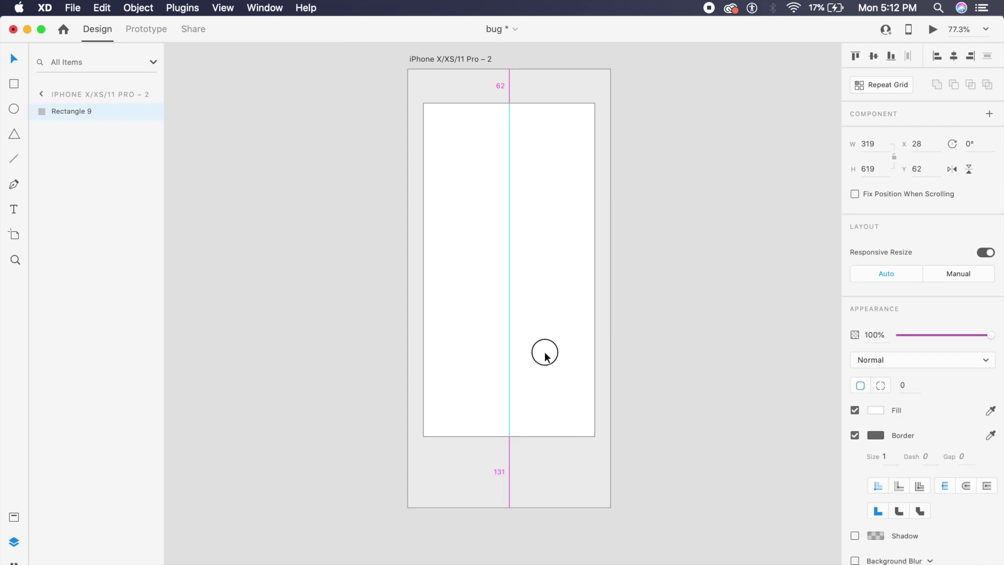
Remove the rectangle's border and add a drop shadow with X 8, Y 12, blur 24
left_click_drag(545, 356, 545, 355)
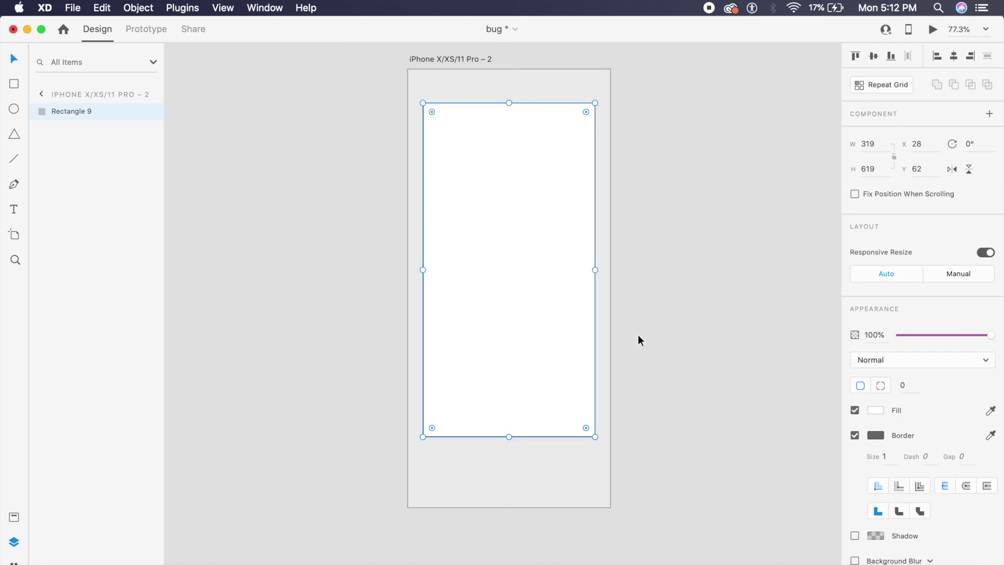
left_click(602, 394)
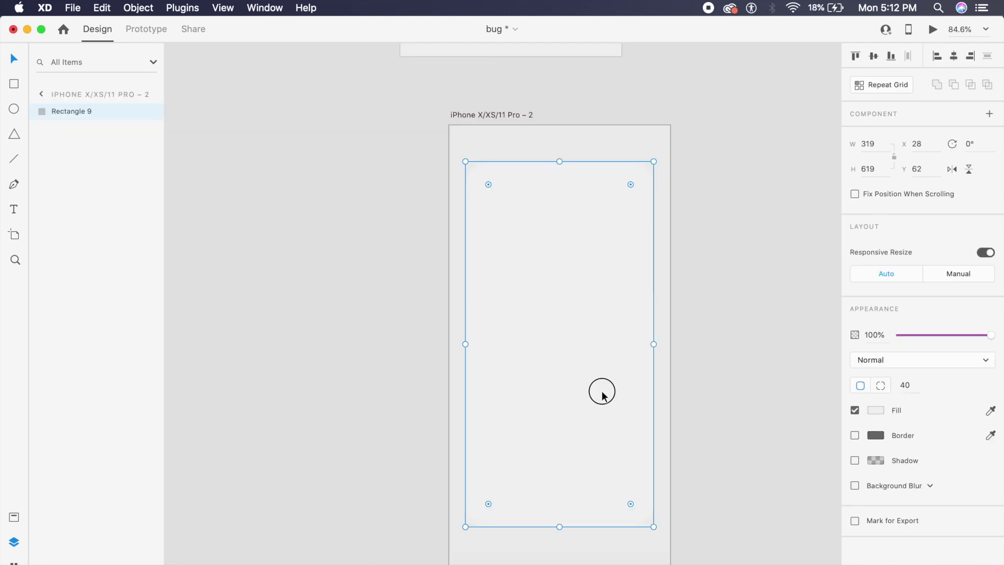
left_click(854, 460)
left_click(923, 482)
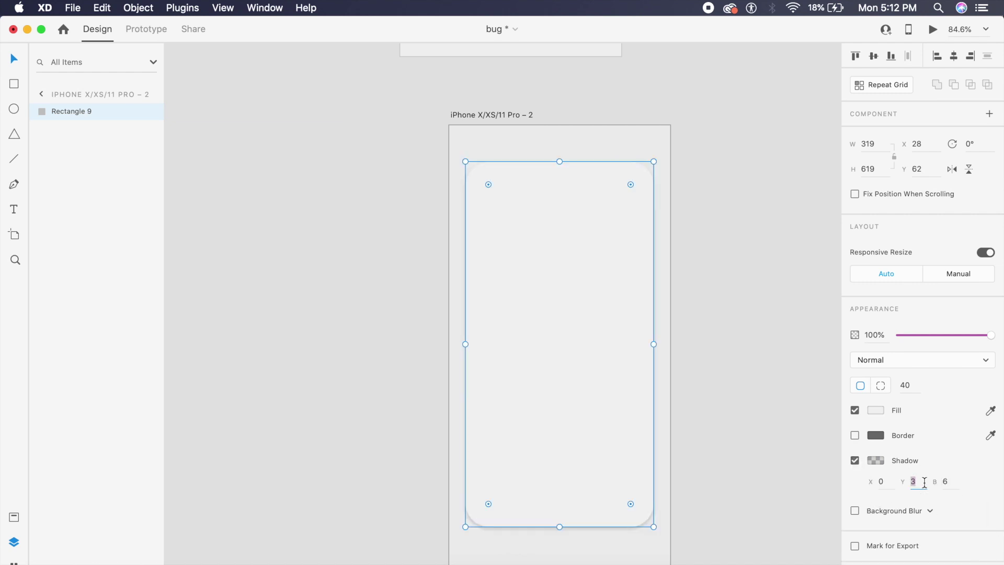
key("Return")
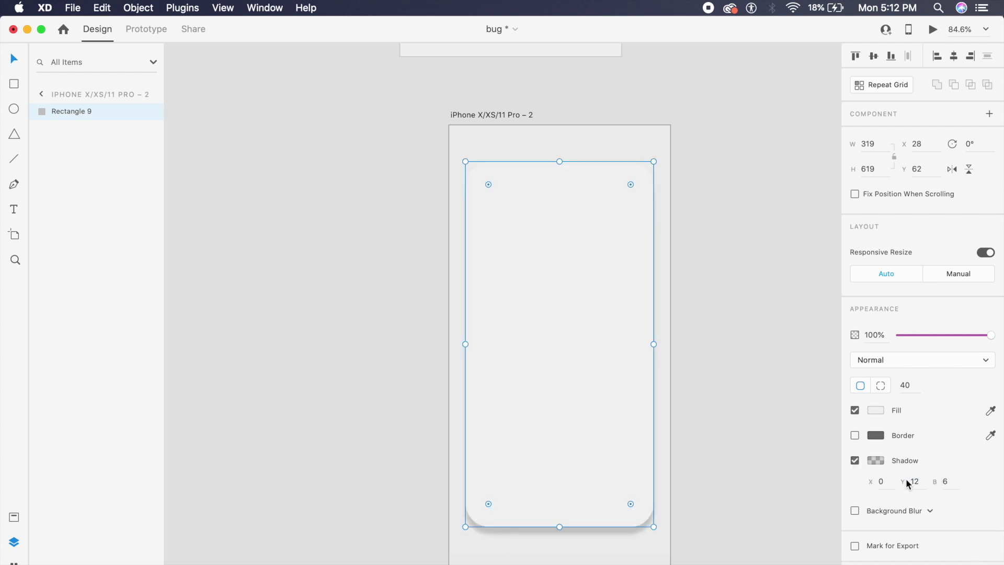
left_click(956, 486)
type("24")
key("Return")
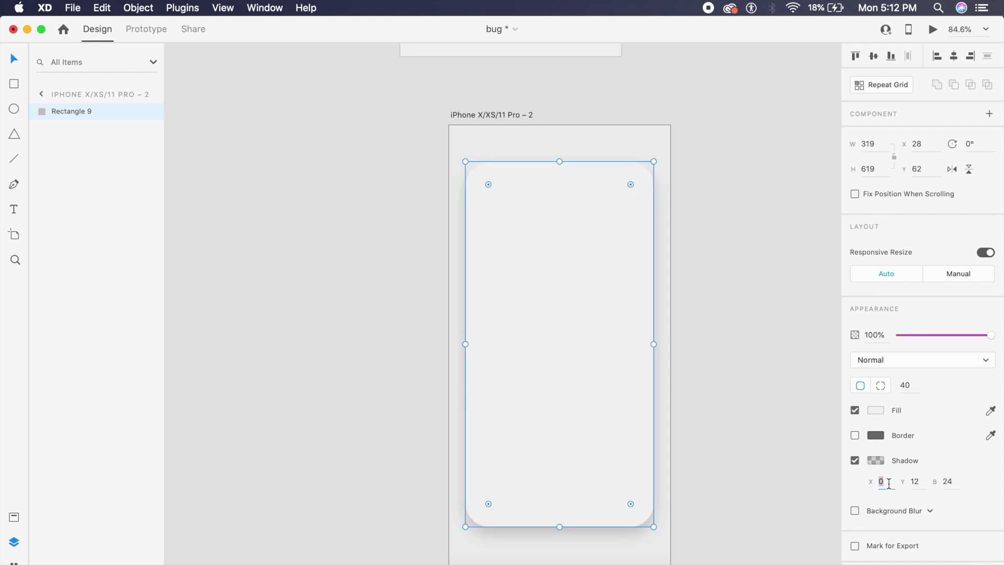
type("12")
key("Return")
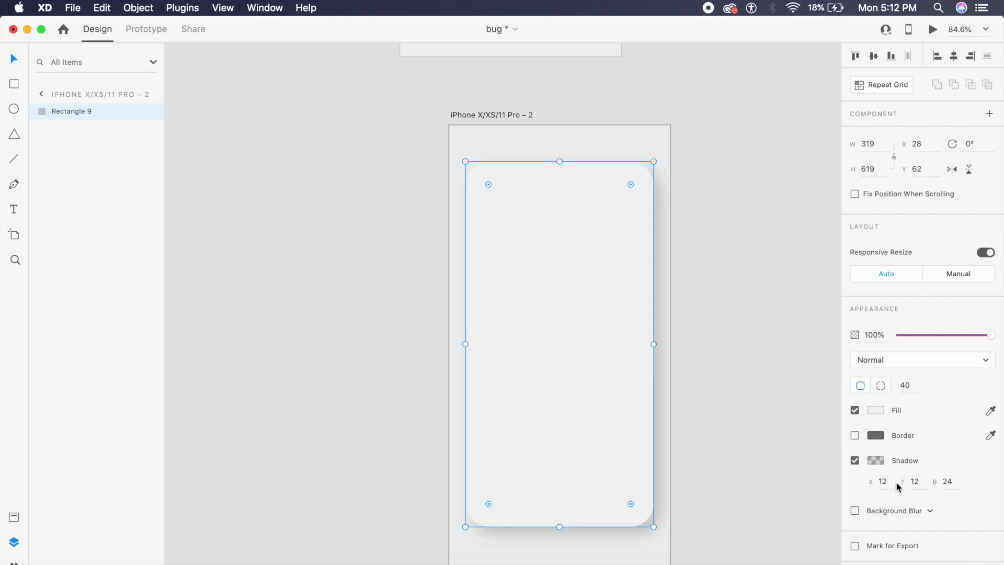
left_click(893, 482)
type("8")
key("Return")
Set the rectangle's shadow colour opacity to 8%
left_click(765, 428)
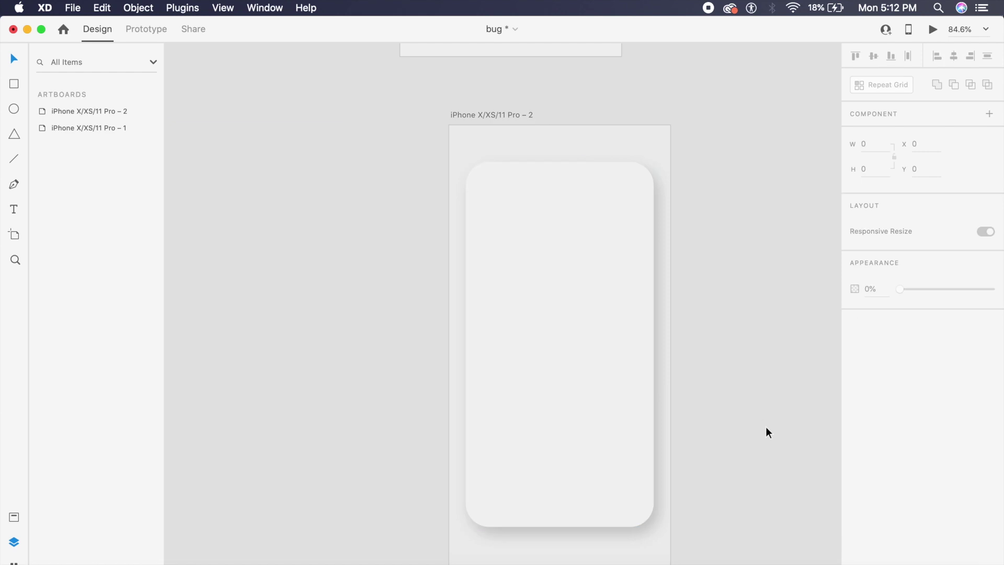
left_click(586, 407)
left_click(873, 461)
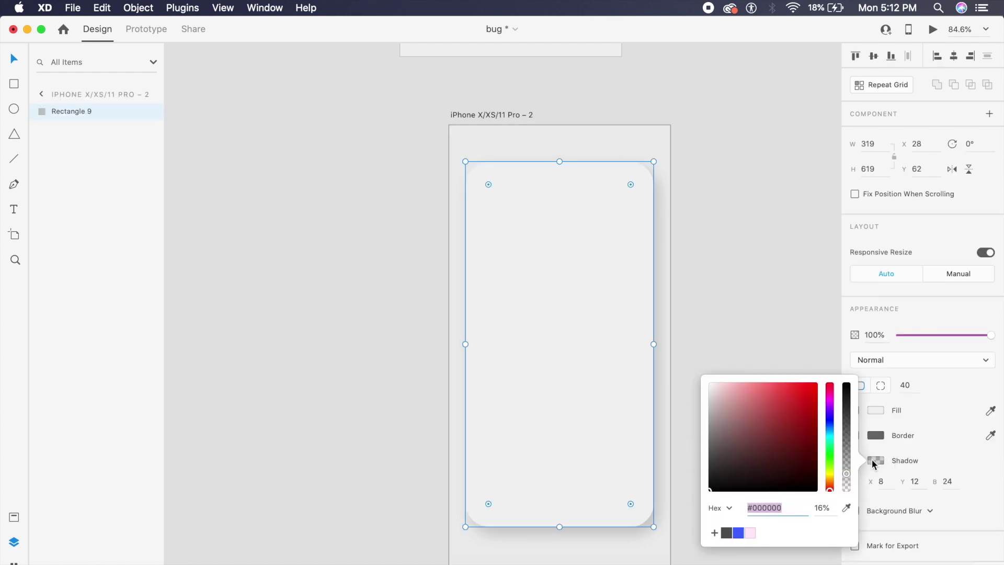
left_click(826, 509)
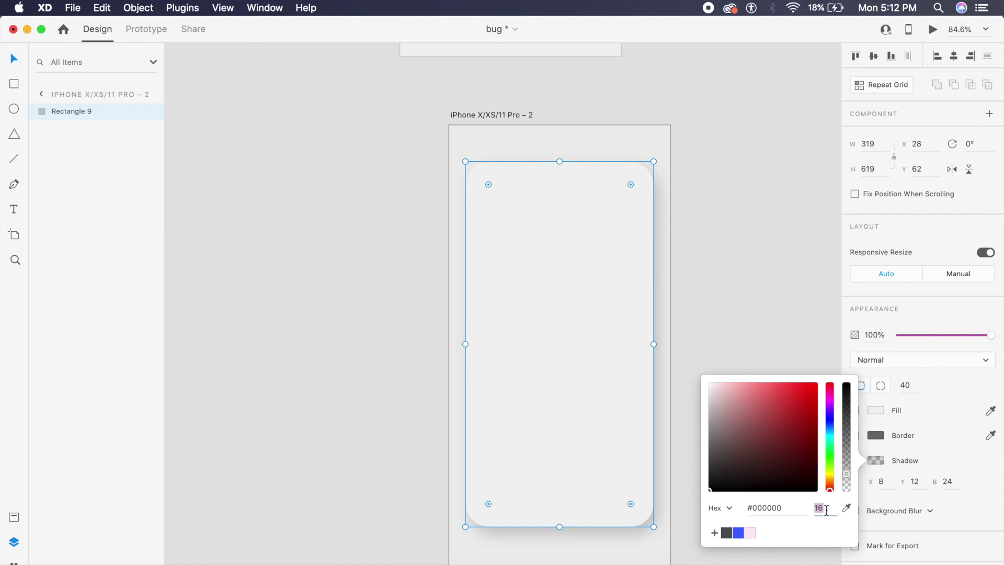
type("8")
left_click(748, 322)
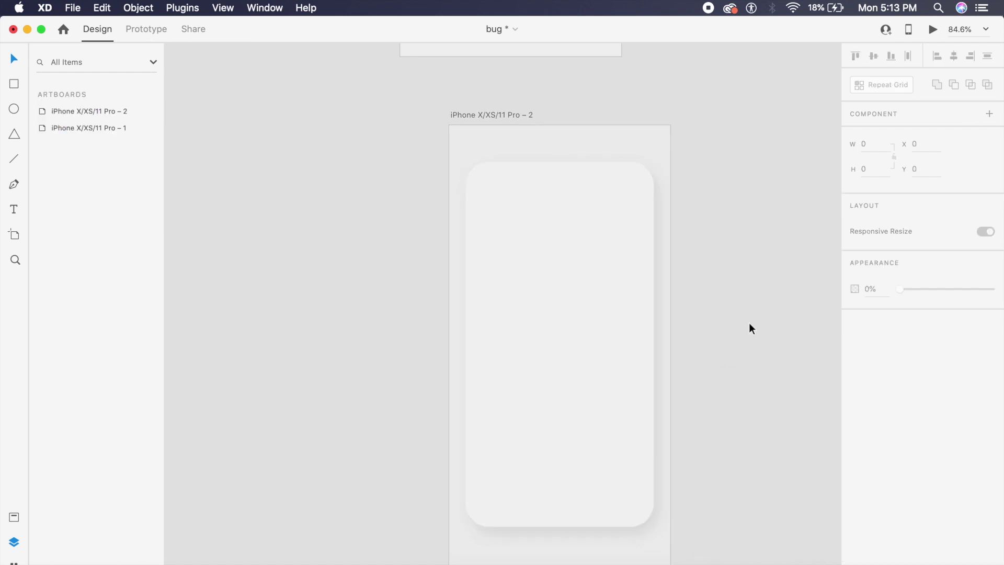
Duplicate the card and give the copy a white 84% shadow at X -8, Y -12
left_click(585, 341)
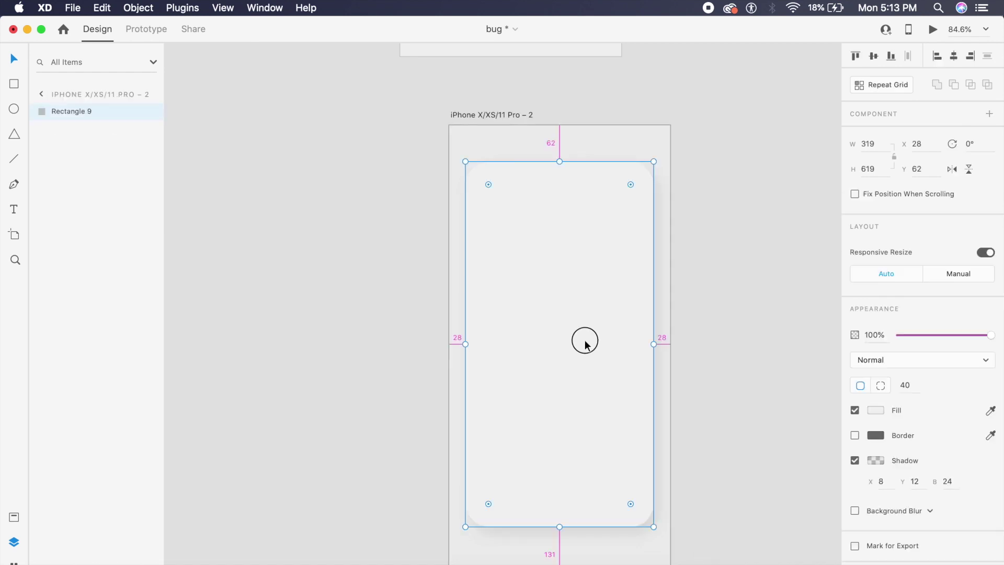
left_click_drag(585, 341, 744, 337)
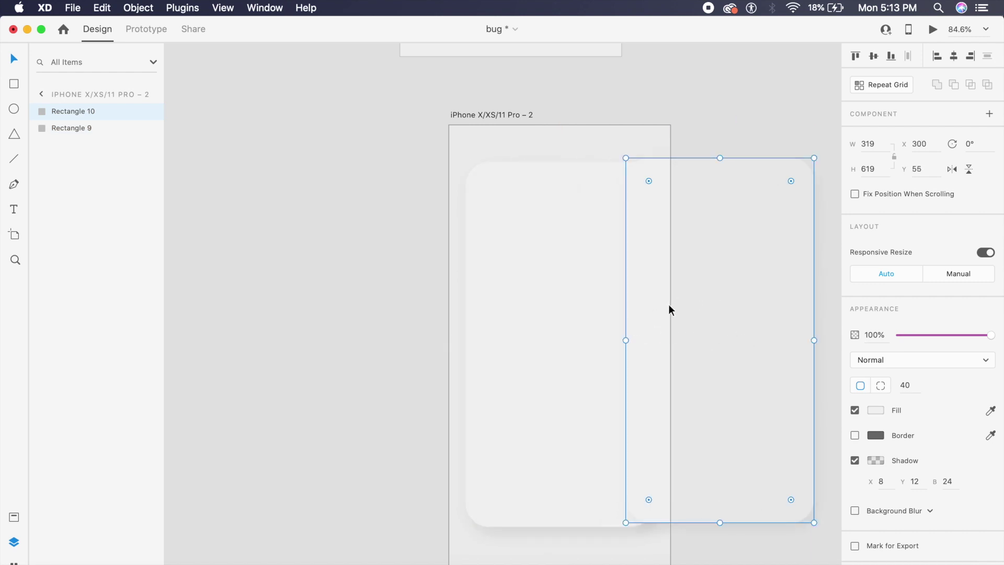
left_click_drag(668, 303, 576, 302)
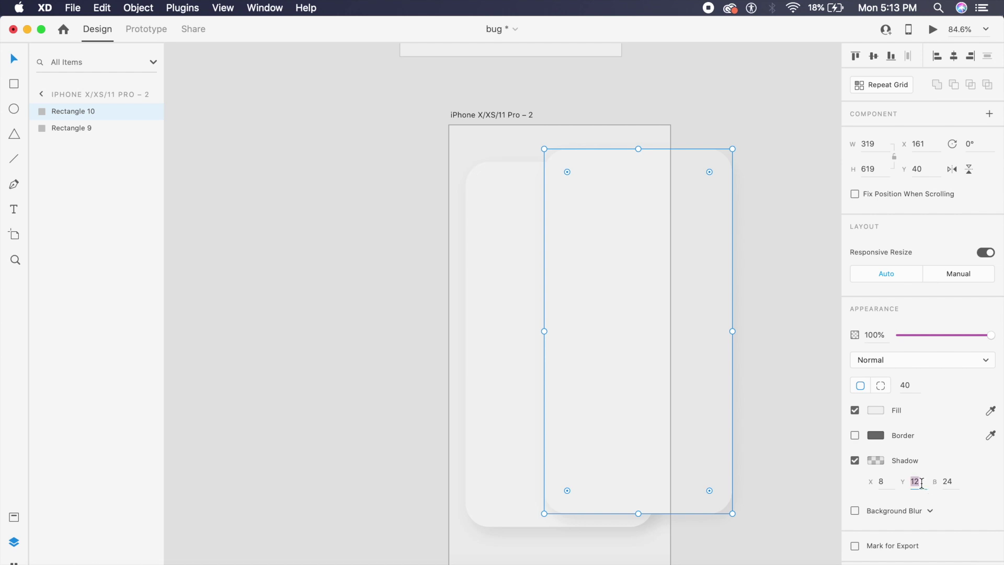
type("-12")
left_click(887, 484)
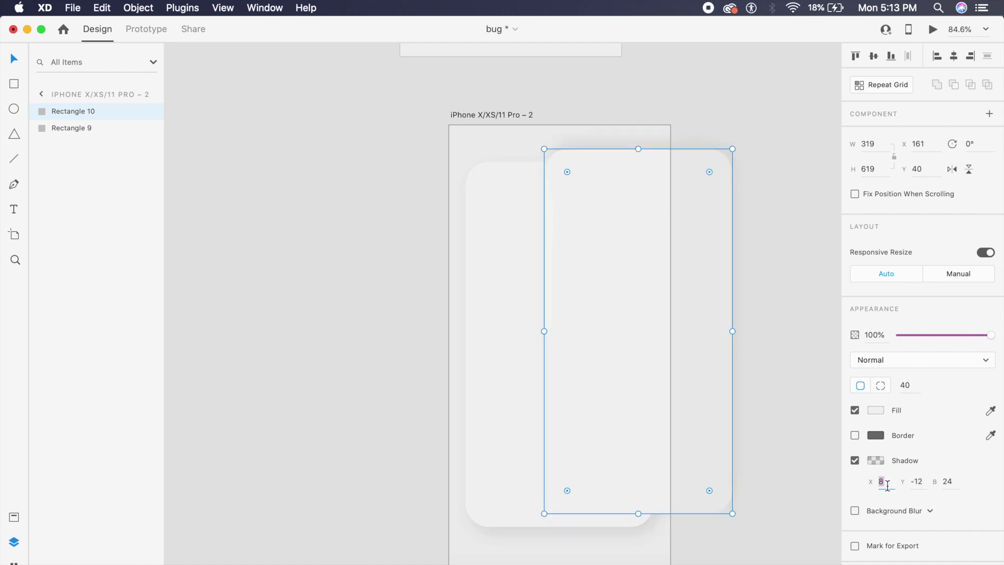
type("-8")
key("Return")
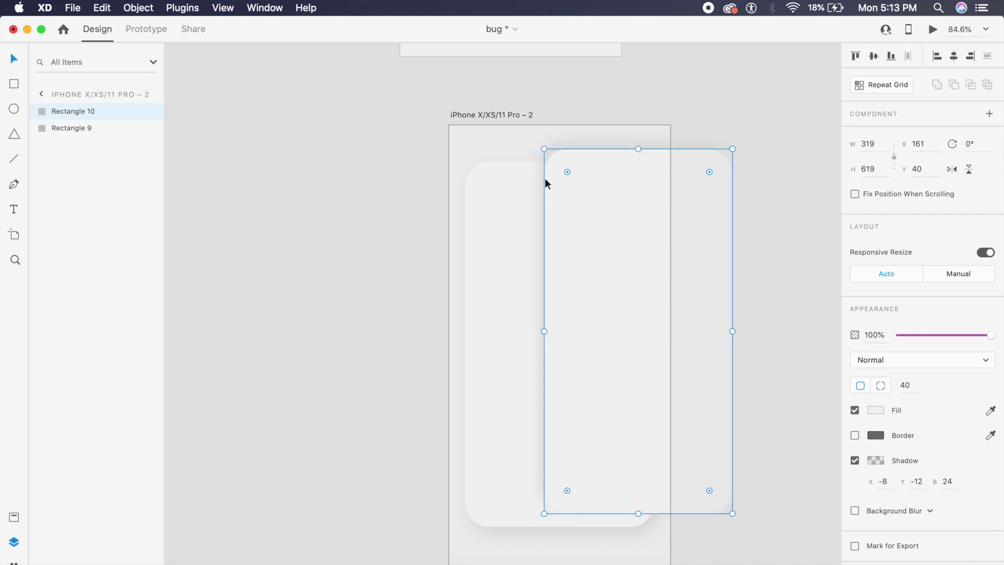
left_click(875, 463)
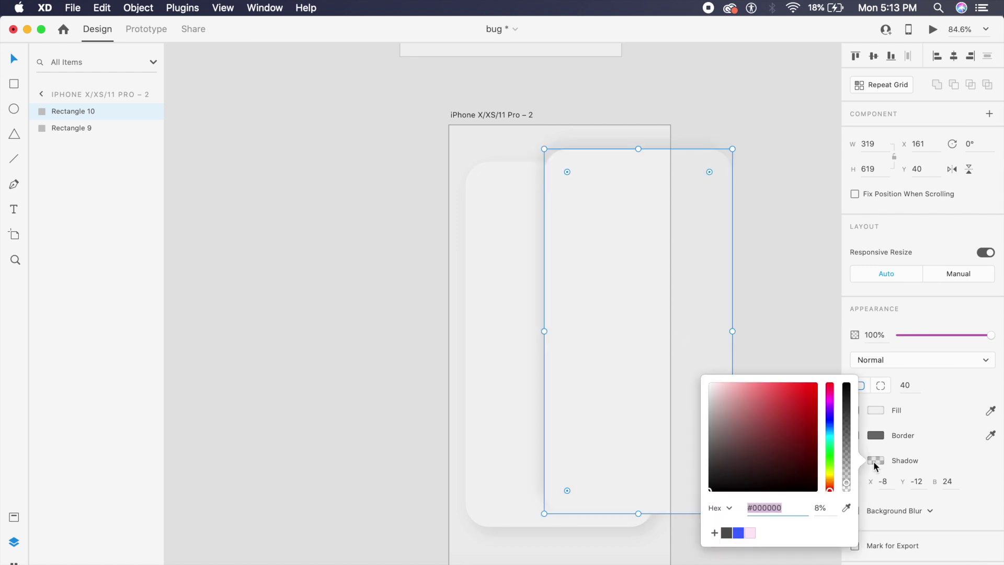
left_click_drag(720, 399, 709, 383)
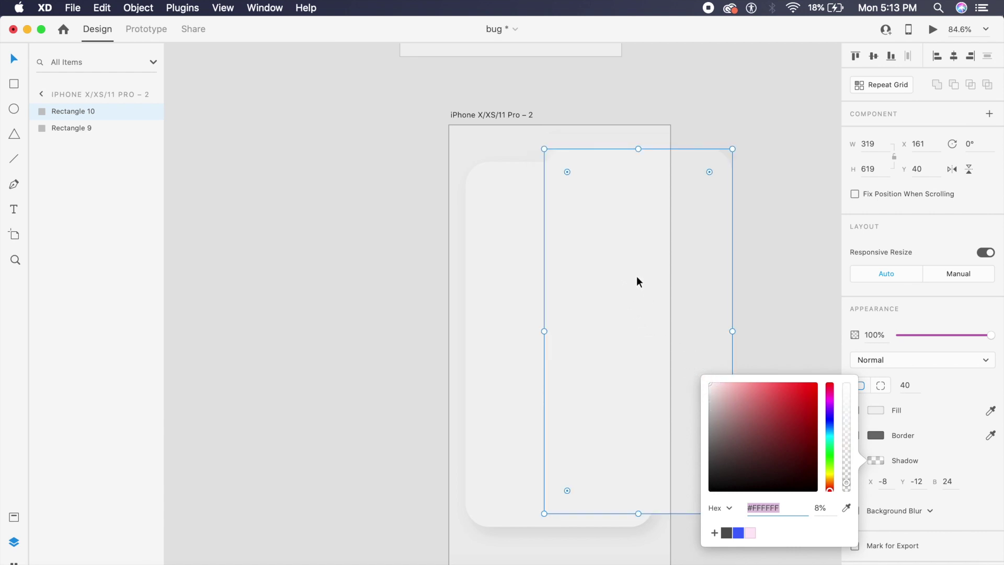
left_click_drag(846, 423, 845, 397)
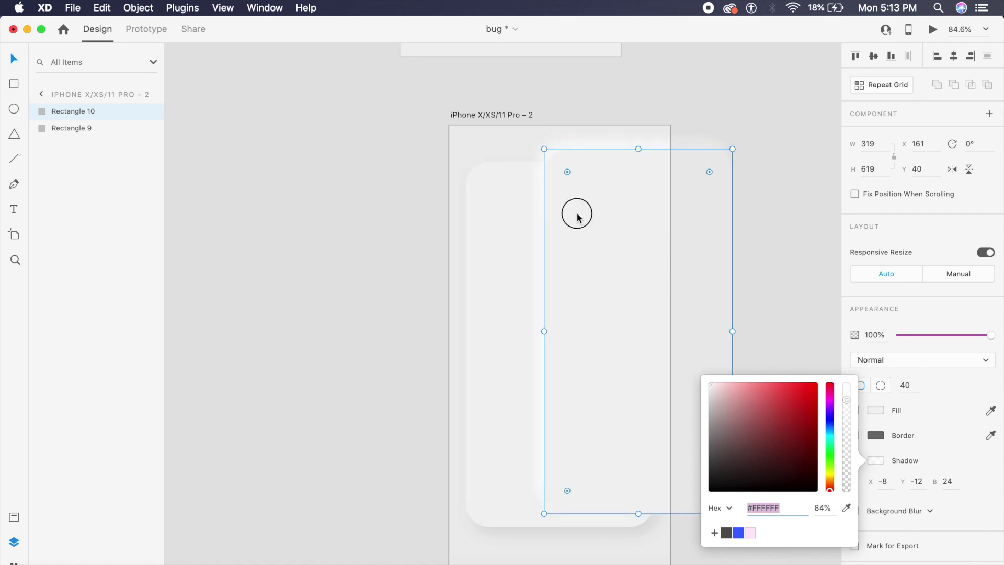
Align the copy over the original, group both rectangles, and draw a new inner rectangle
left_click_drag(576, 212, 499, 234)
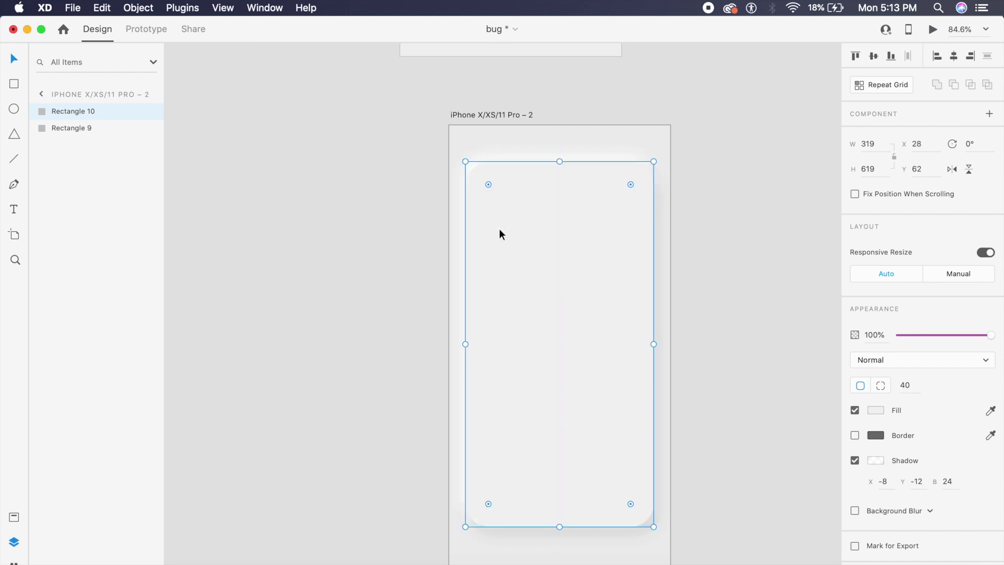
left_click(441, 181)
left_click(519, 148)
left_click_drag(519, 147, 599, 344)
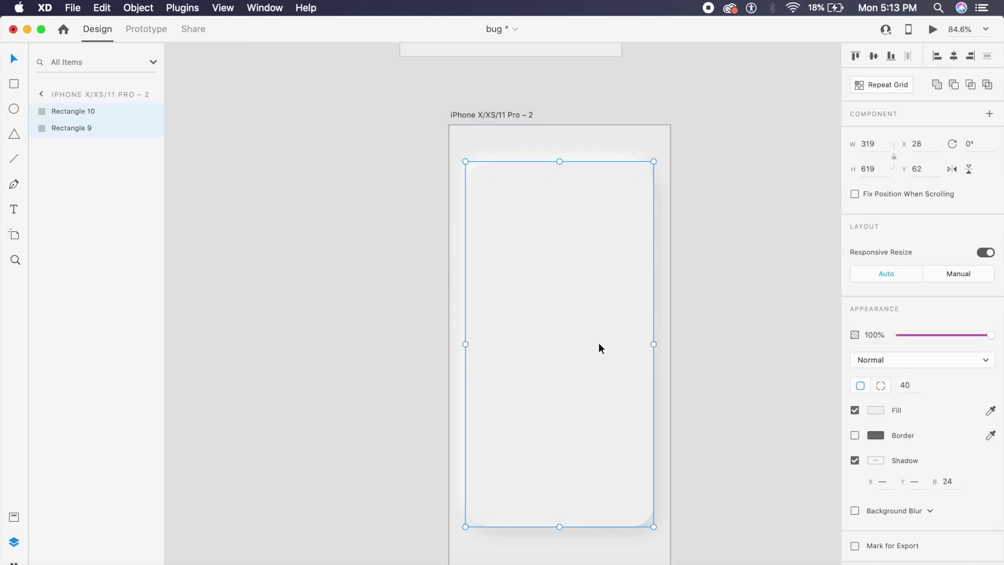
key("super+g")
left_click(703, 277)
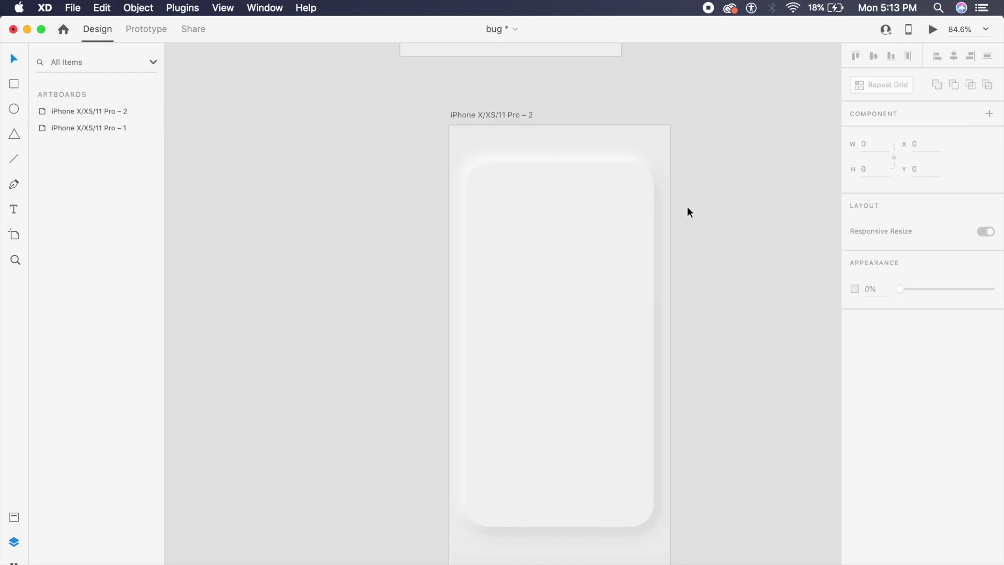
left_click_drag(487, 181, 643, 502)
Fill the inner rounded rectangle with the saved pink #FFE0F1 from the document assets
key("Escape")
left_click(597, 410)
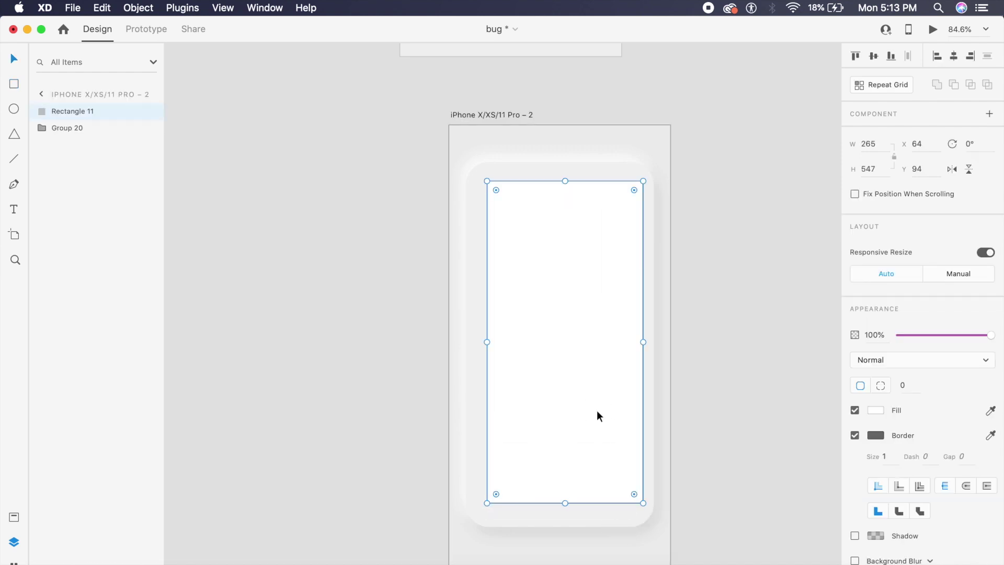
left_click_drag(596, 409, 589, 411)
scroll(601, 340, "up", 3)
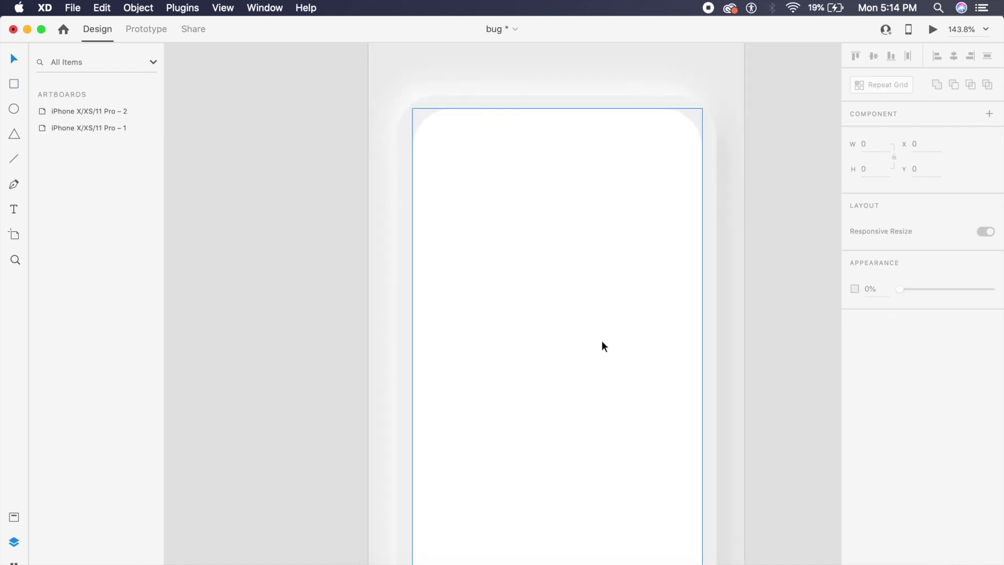
left_click(601, 341)
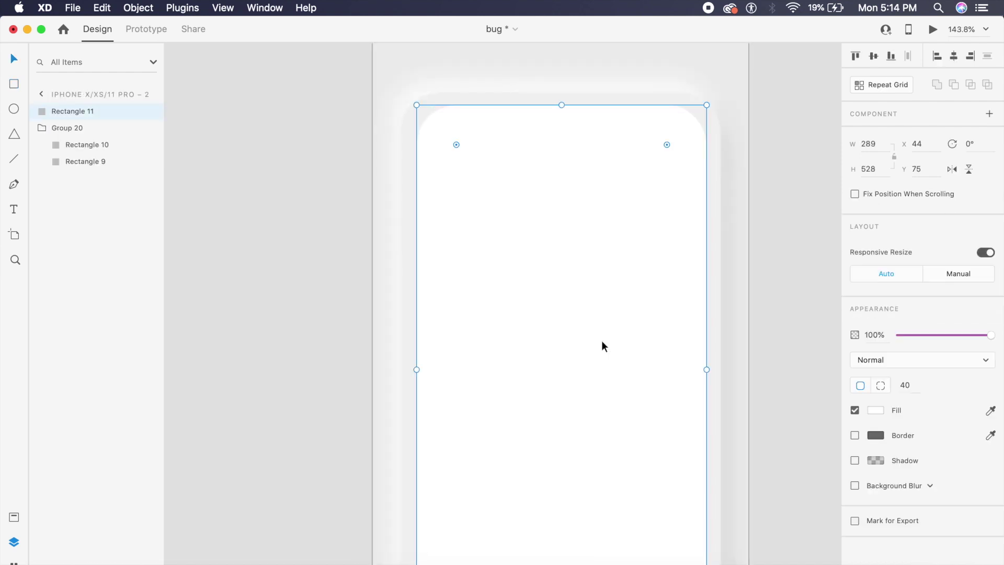
left_click(15, 519)
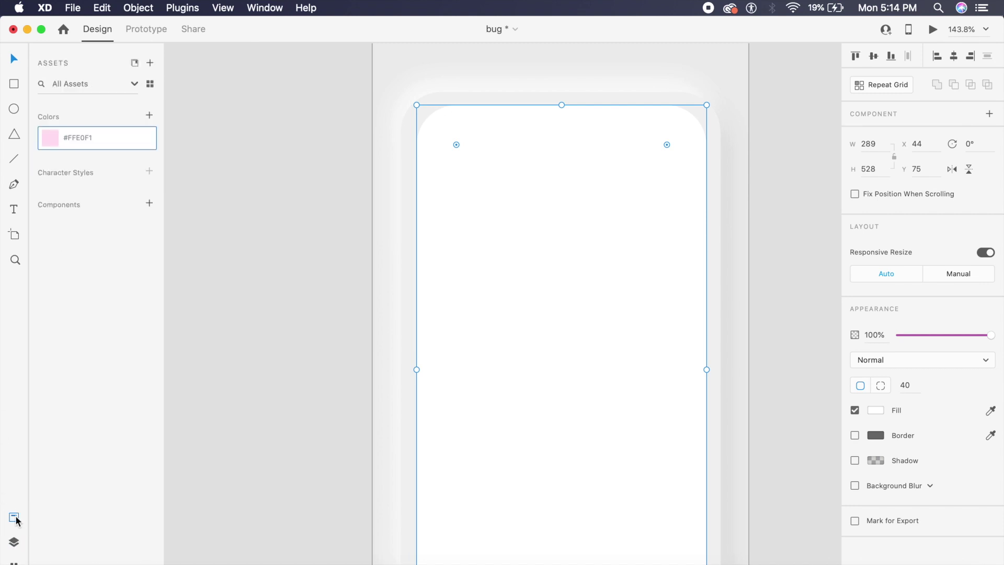
left_click(100, 139)
key("super+minus")
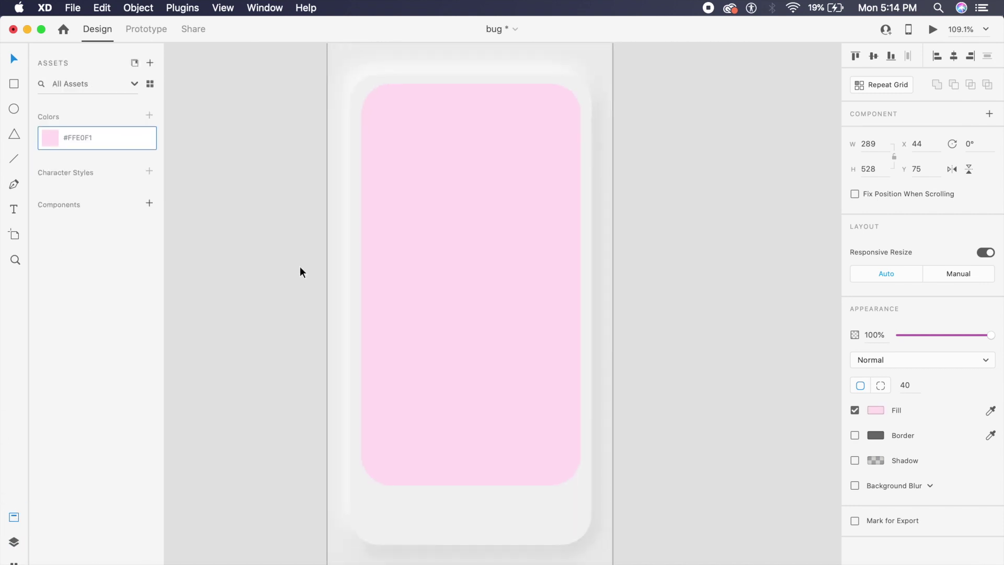
key("p")
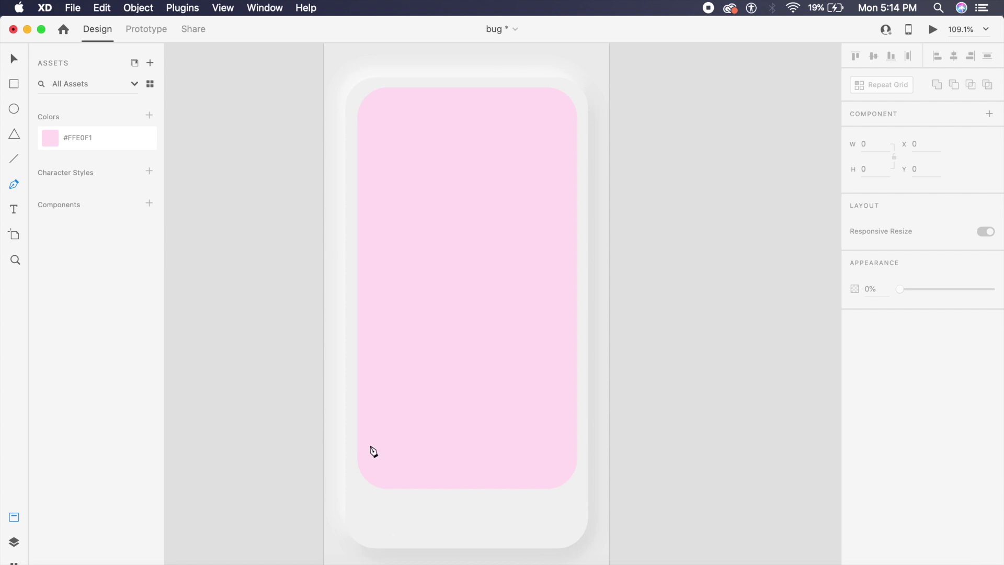
Draw an open three-point path along the card's left and top edges
left_click(357, 460)
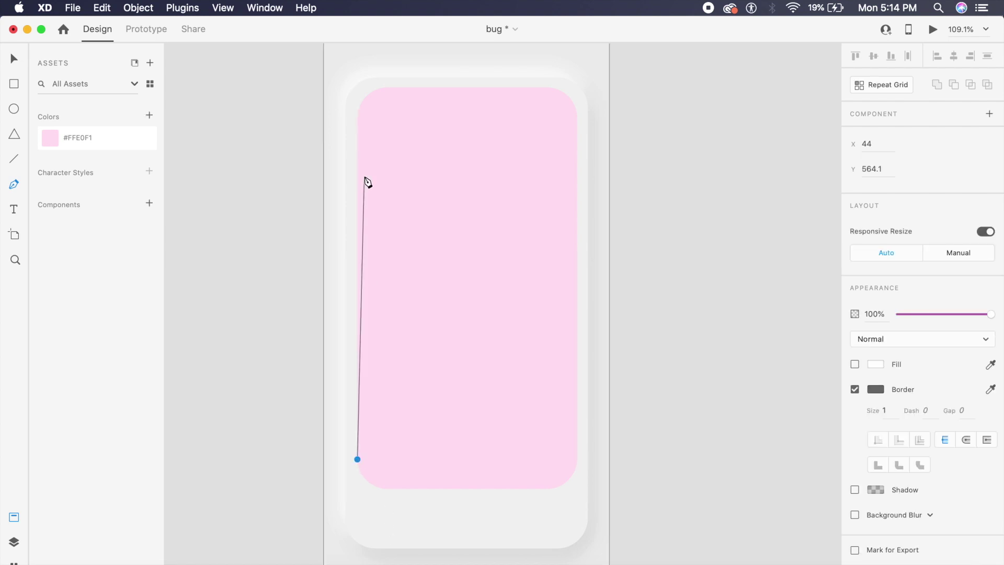
left_click(358, 94)
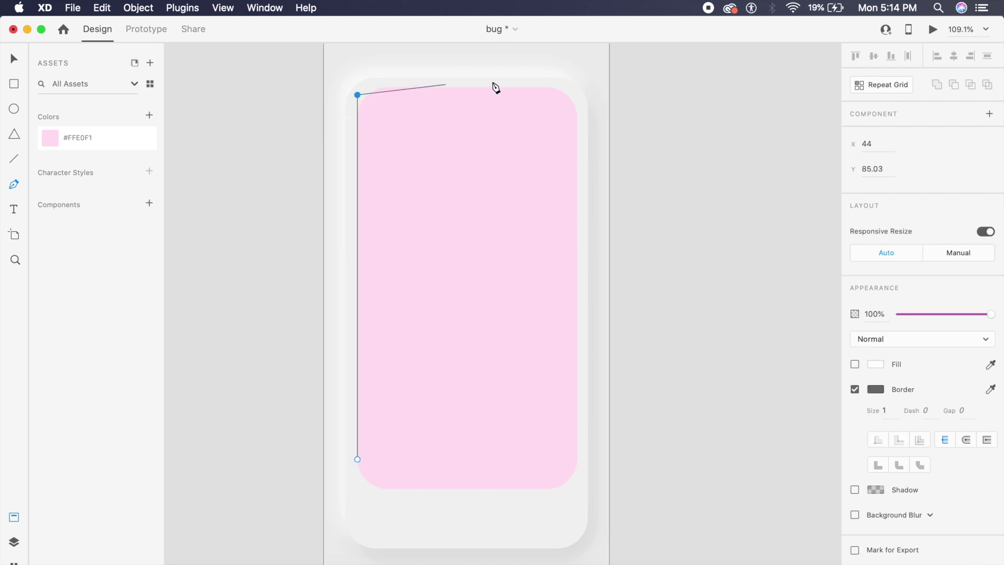
left_click(562, 95)
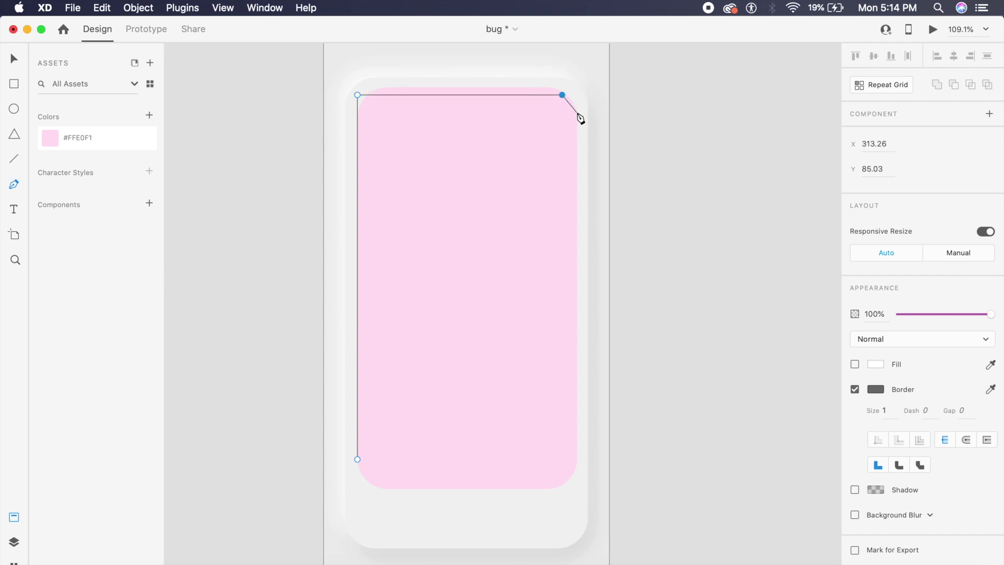
key("Escape")
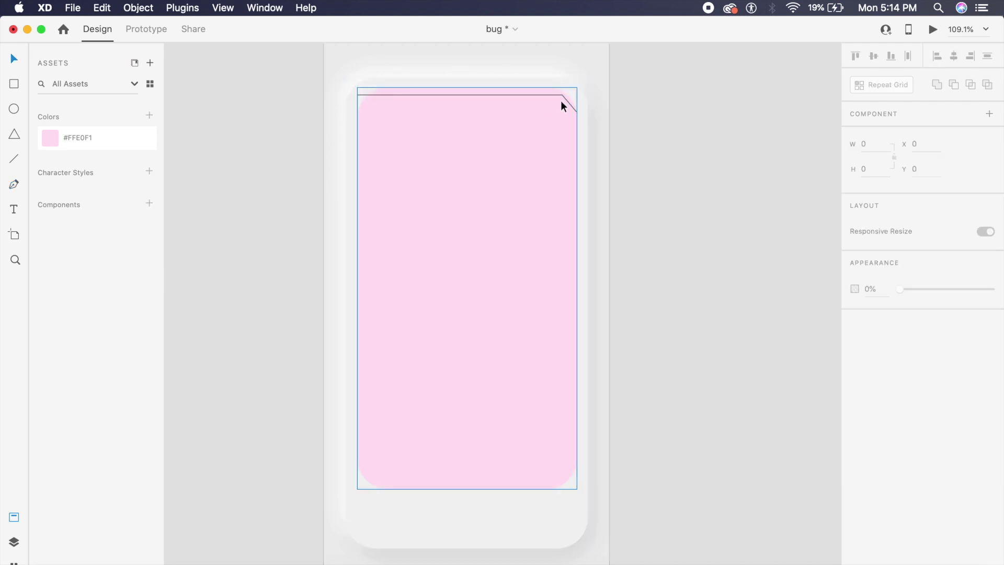
Give the path an 8 px dark magenta #9D4174 border and enable background blur
left_click(562, 95)
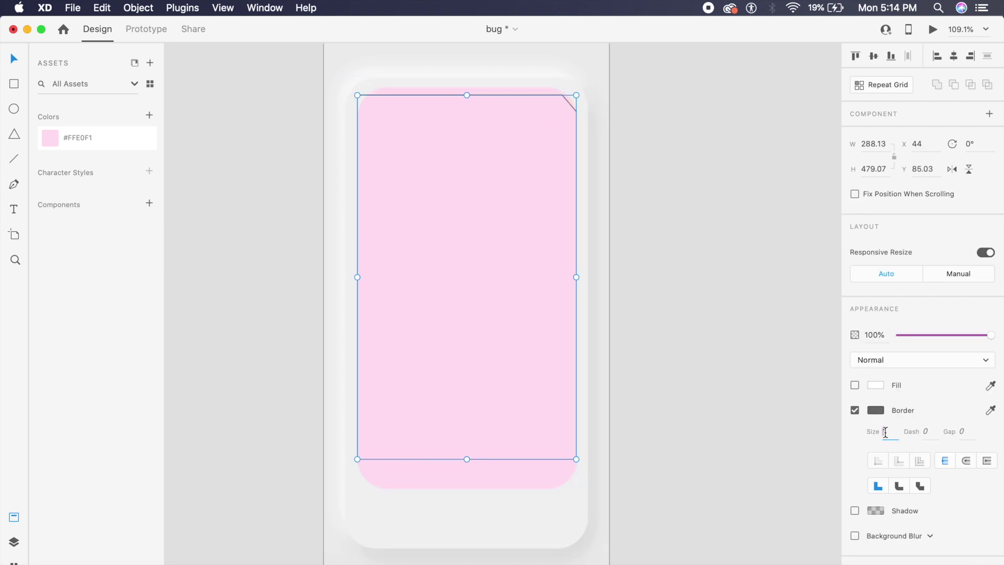
key("Return")
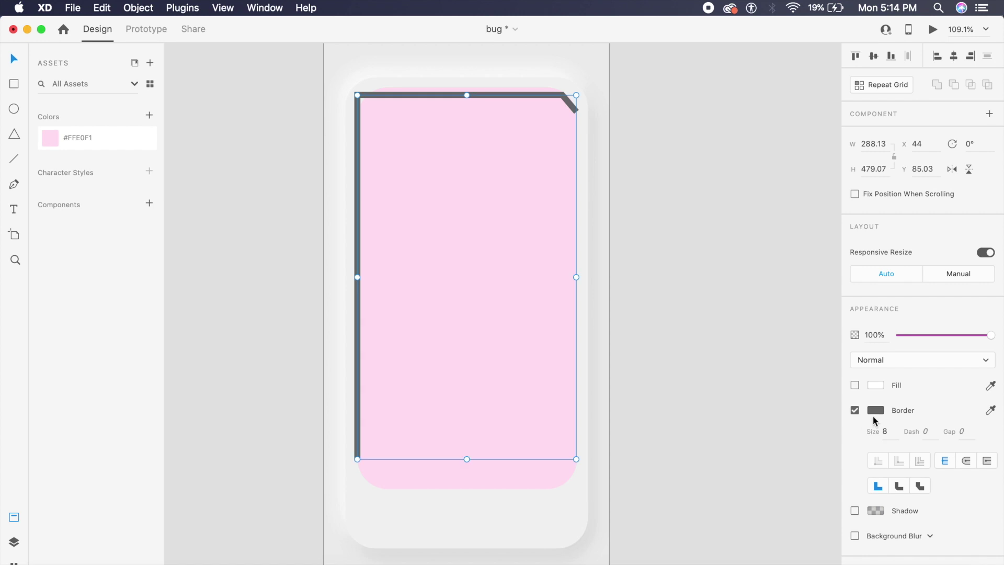
left_click(875, 410)
left_click(847, 458)
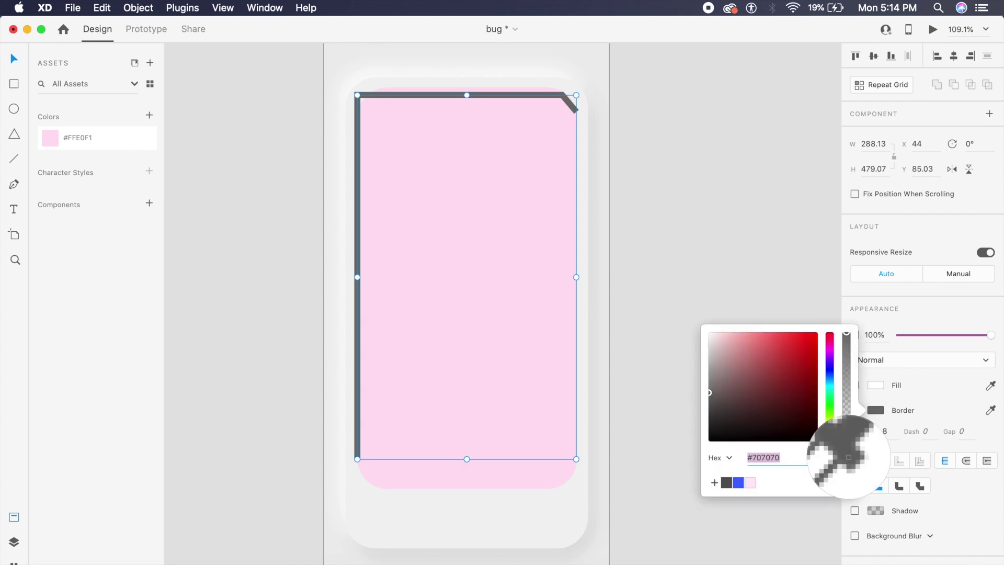
left_click(503, 322)
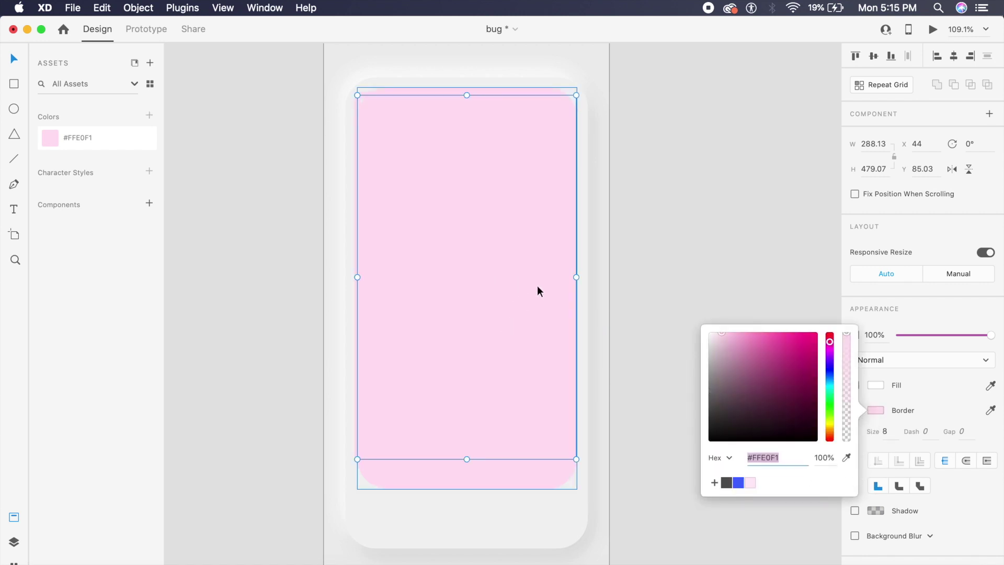
left_click_drag(770, 371, 772, 374)
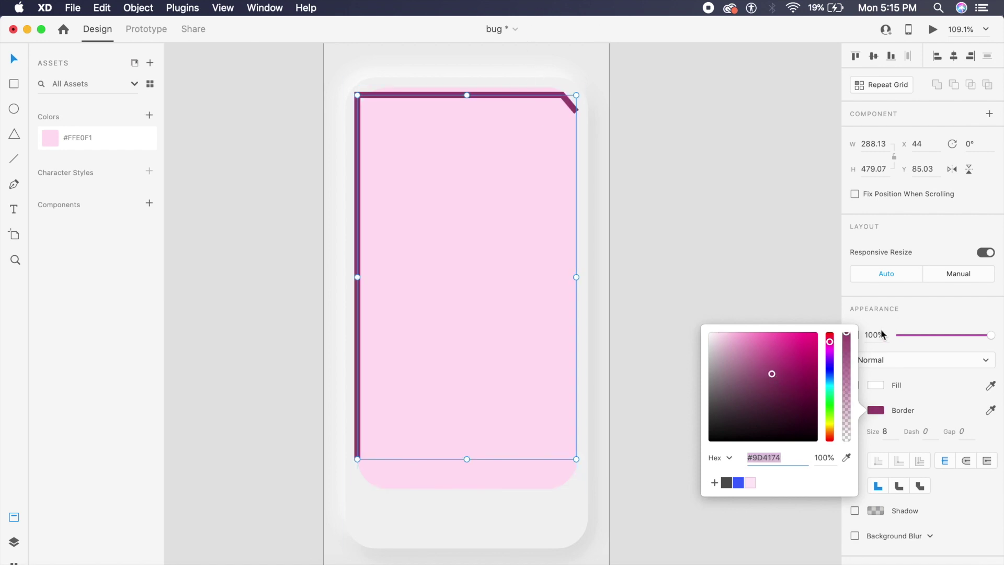
left_click(854, 535)
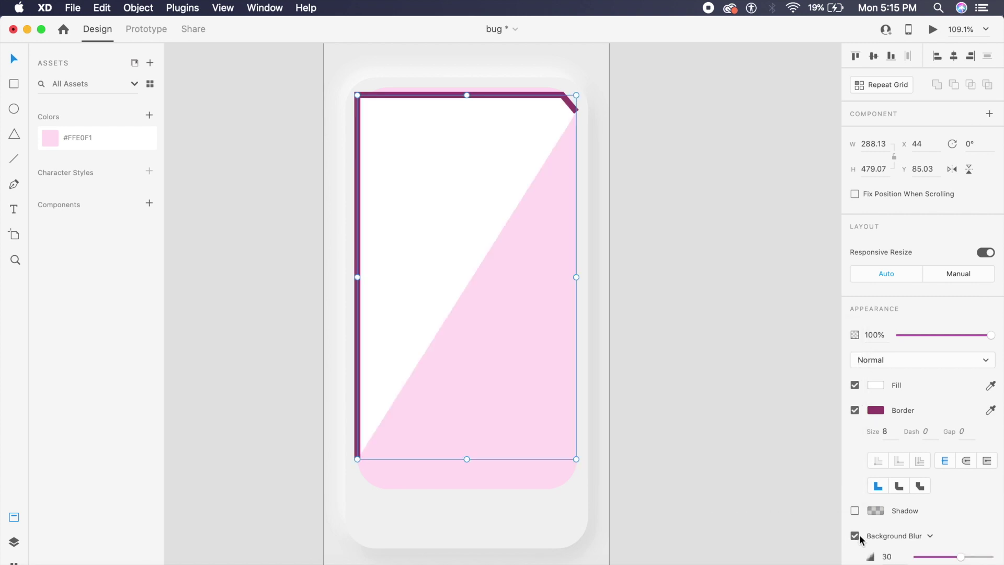
Remove the path's fill, switch to Object Blur at 16, and lower its opacity to 52%
left_click(855, 385)
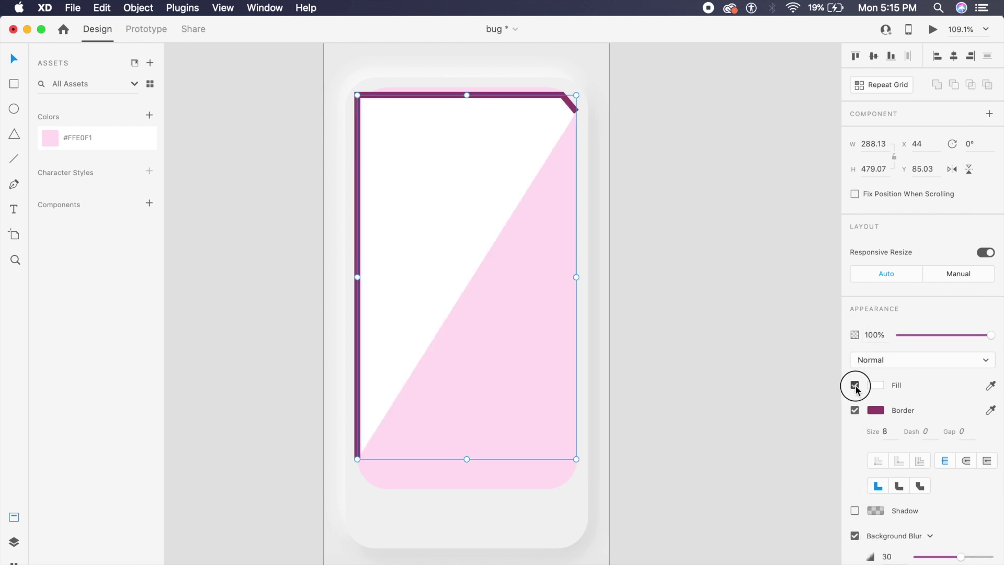
left_click(930, 536)
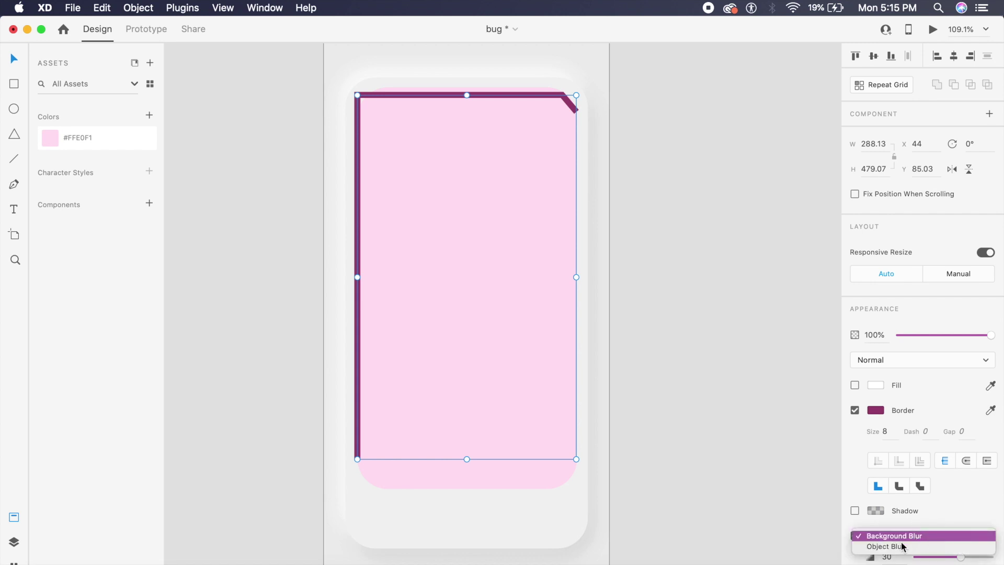
left_click(878, 546)
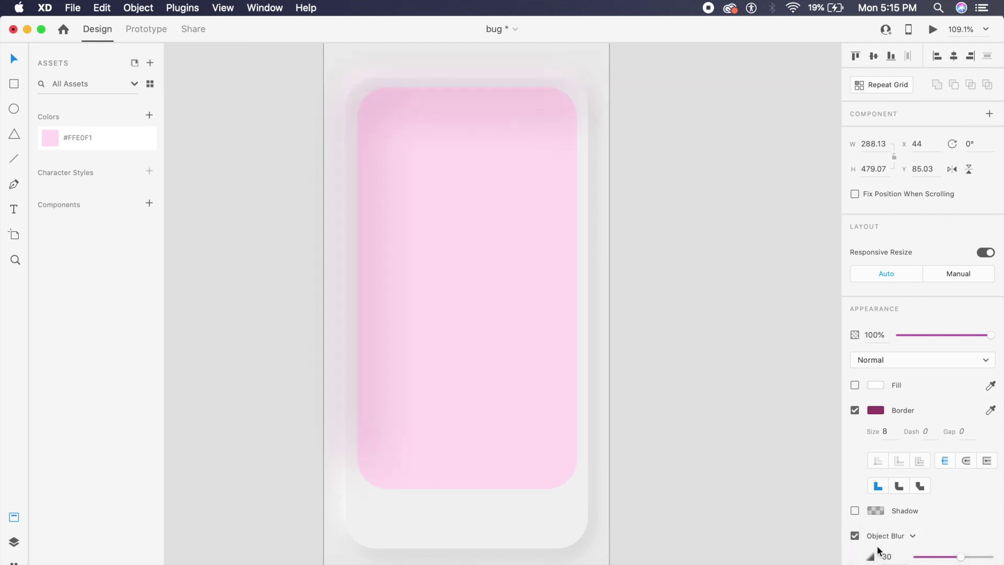
left_click_drag(944, 560, 940, 559)
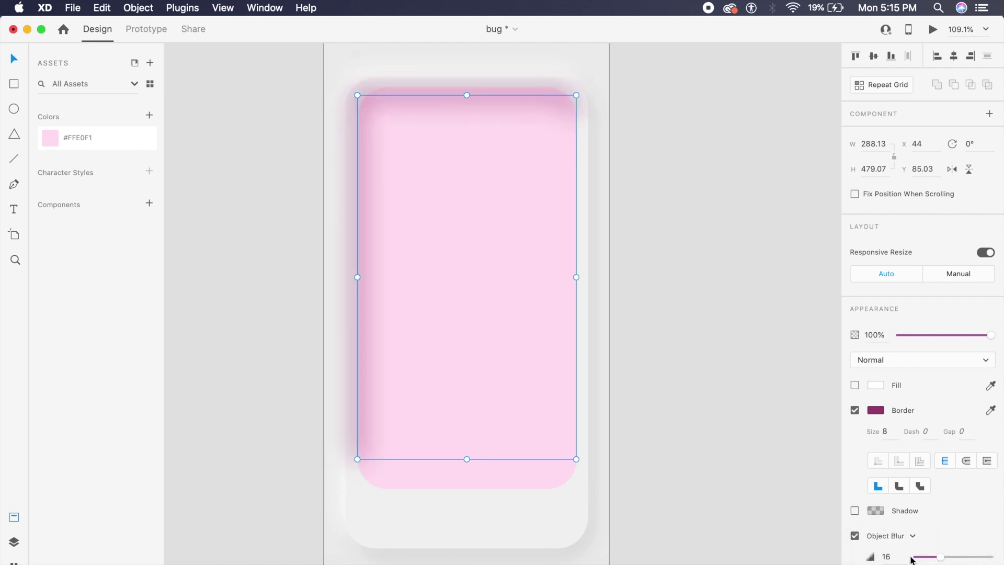
left_click(894, 557)
left_click_drag(977, 336, 946, 332)
left_click(709, 308)
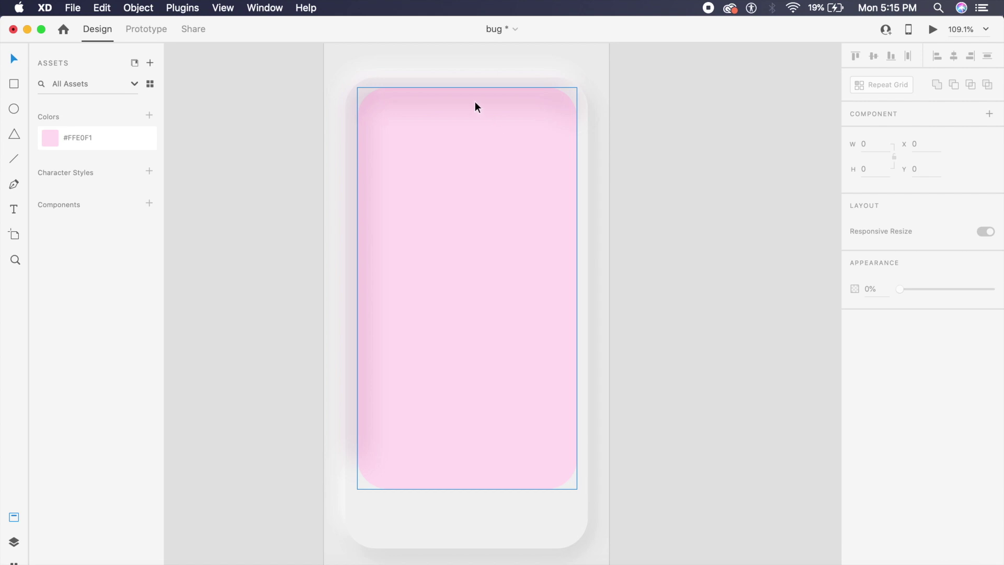
left_click(455, 289)
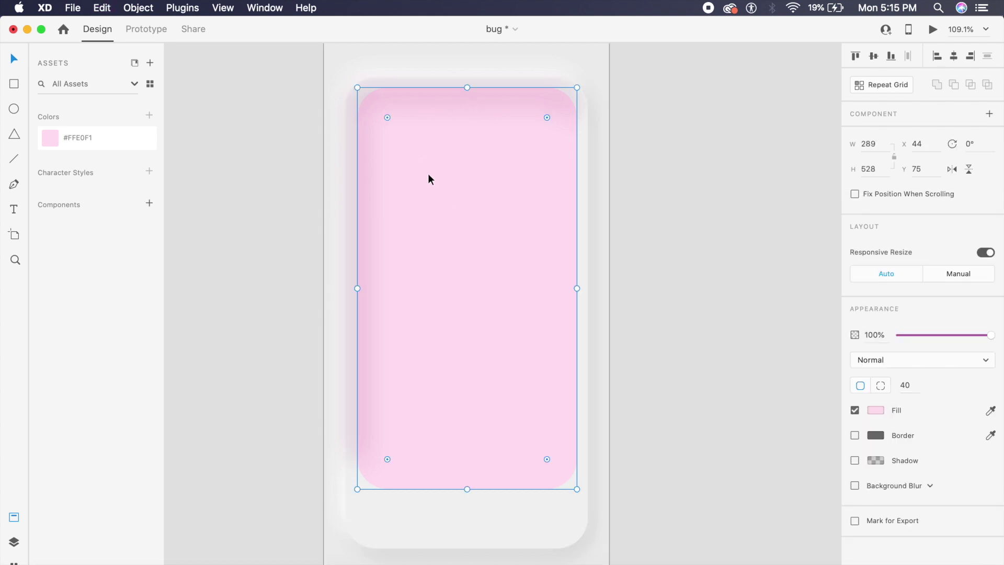
Duplicate the pink card and mask Path 17 with the copy Rectangle 12, forming Mask Group 6
key("super+s")
key("super+y")
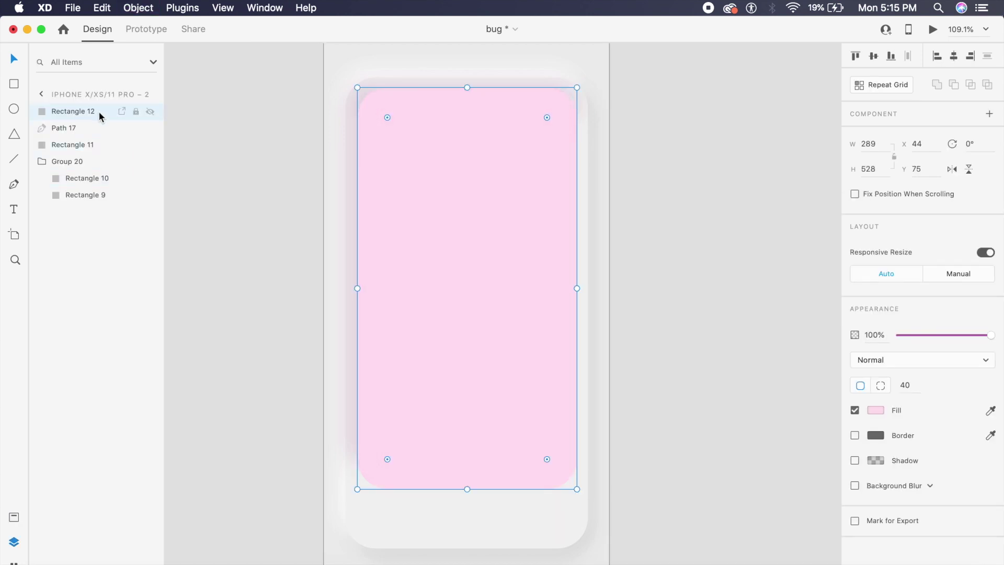
left_click(83, 128)
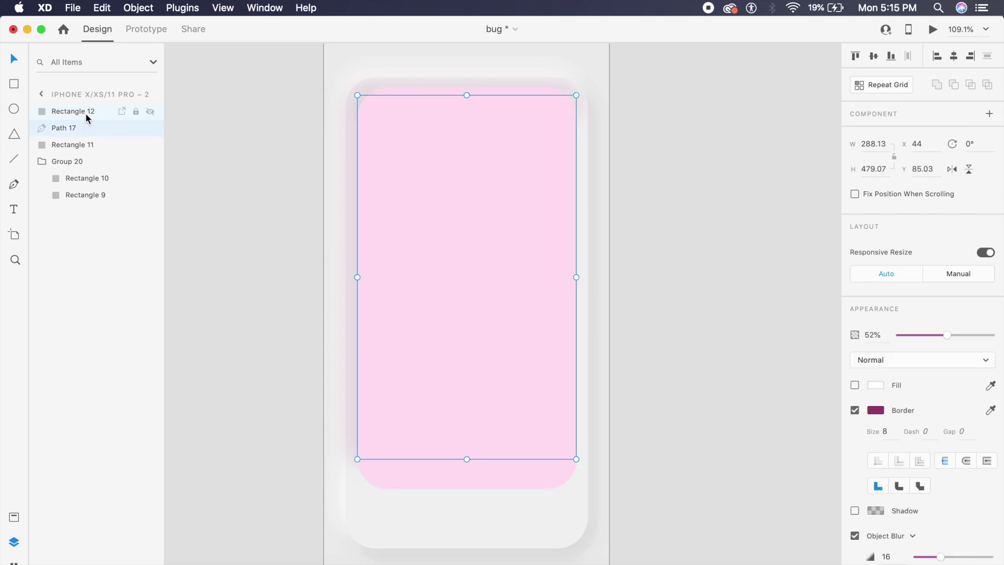
left_click(85, 114, "shift")
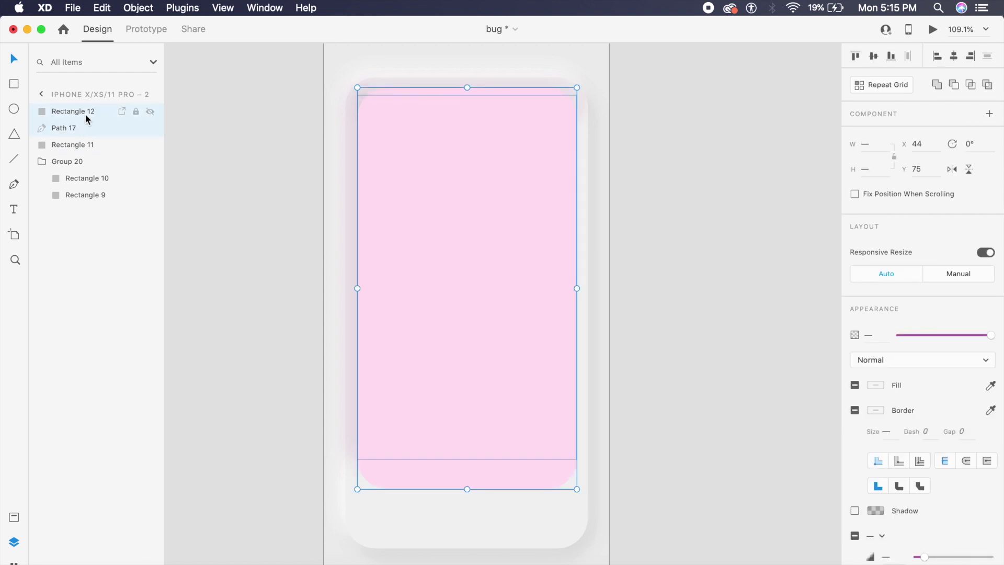
right_click(534, 246)
key("super+shift+m")
left_click(681, 307)
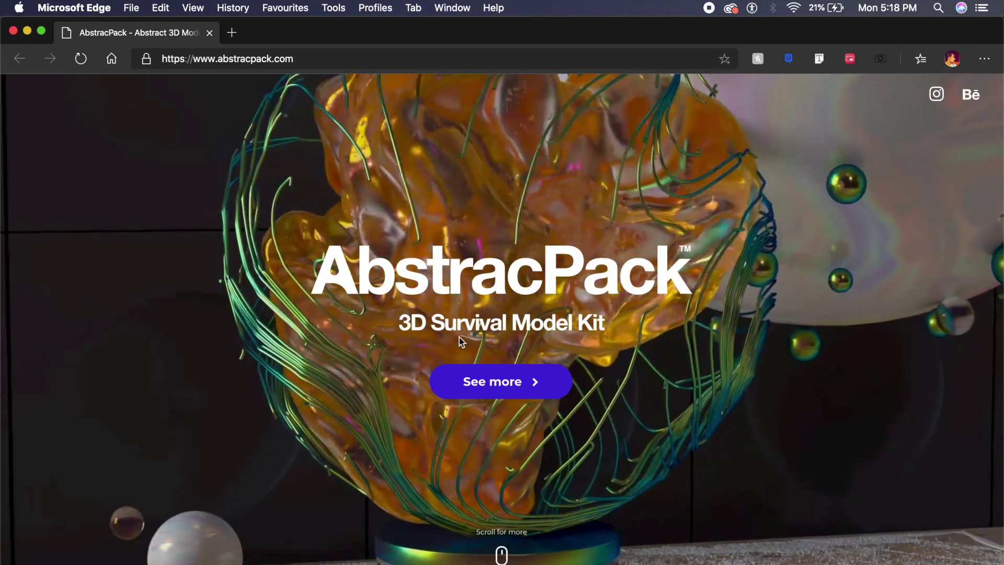
Scroll the AbstracPack page down past the model grid and pricing to the Free Sample section
scroll(459, 341, "down", 5)
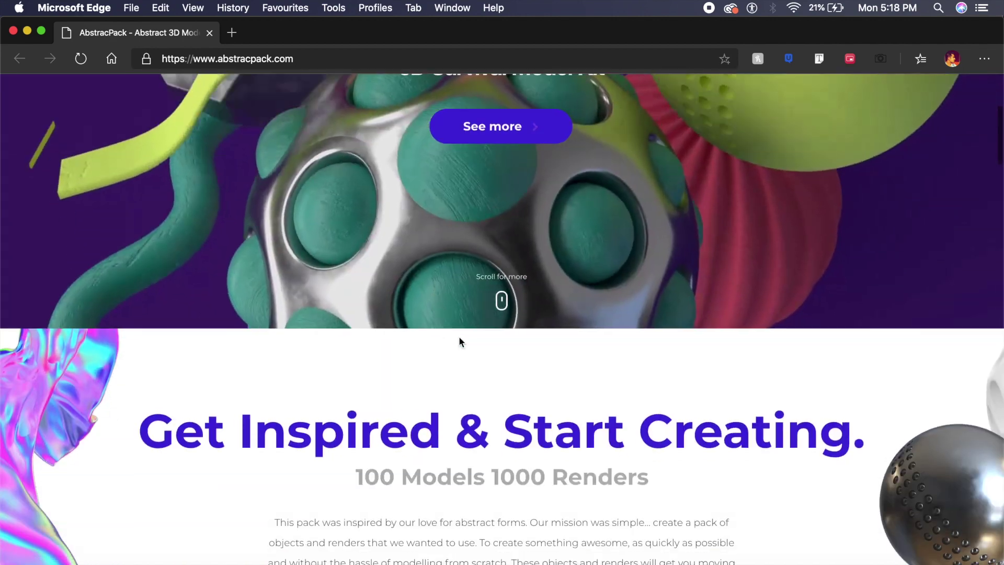
scroll(459, 341, "down", 10)
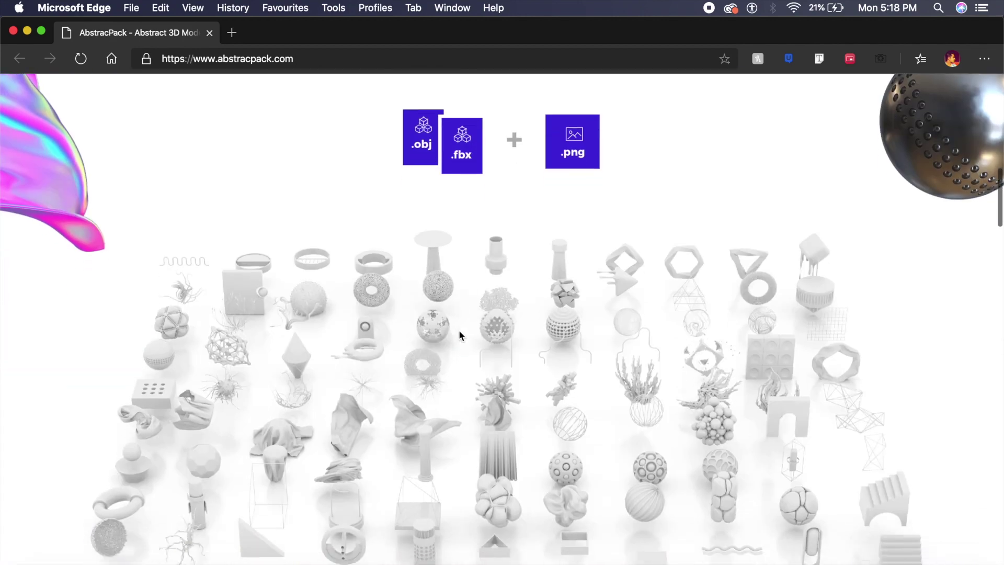
scroll(459, 330, "down", 5)
scroll(581, 290, "down", 8)
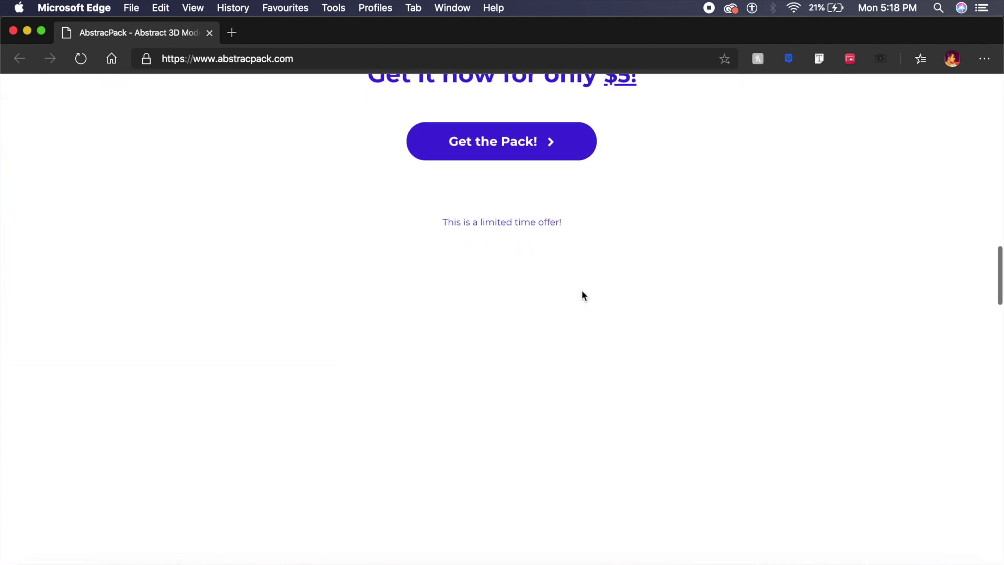
scroll(581, 290, "up", 3)
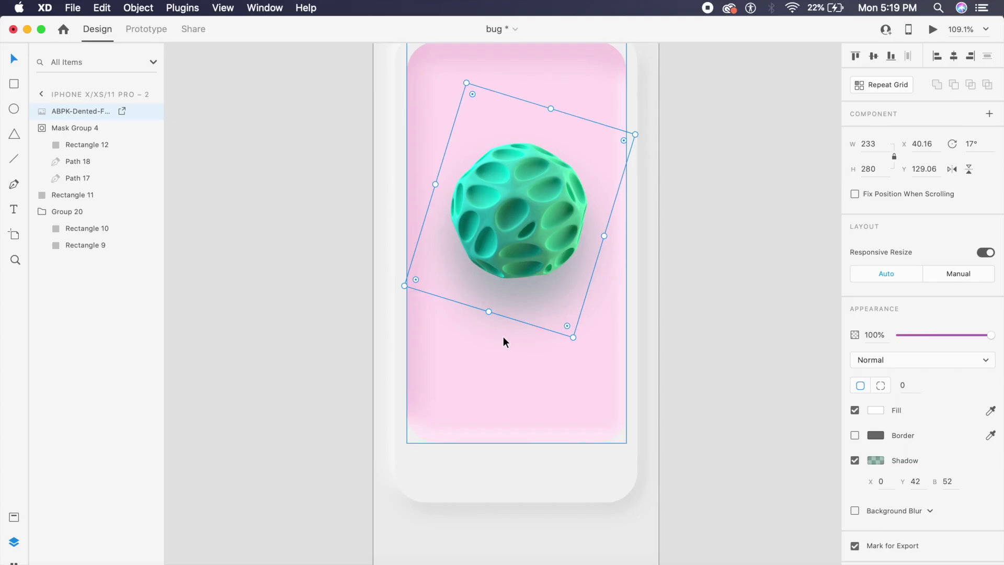
Duplicate the pink card group to the right of the original
scroll(549, 263, "down", 3)
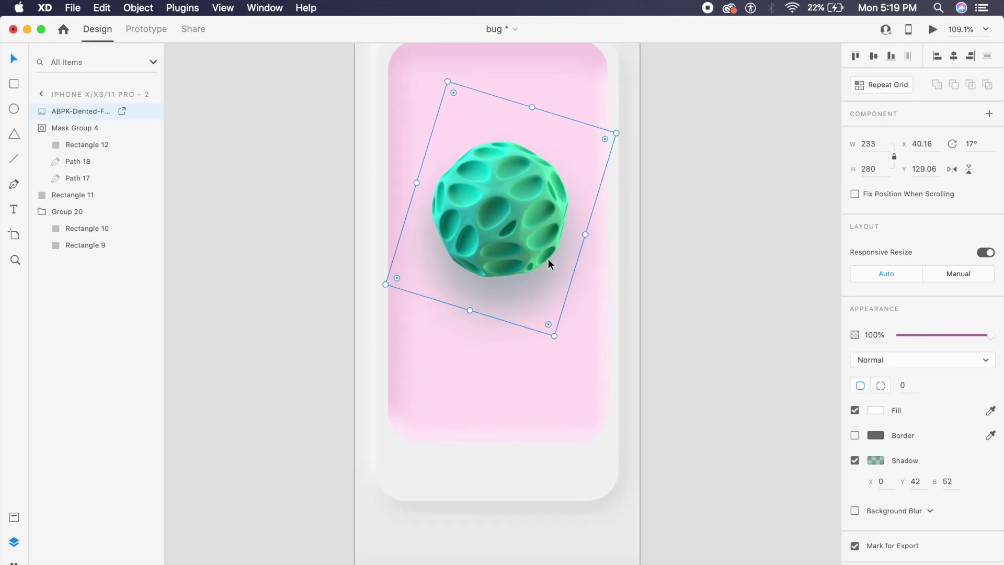
scroll(523, 204, "up", 2)
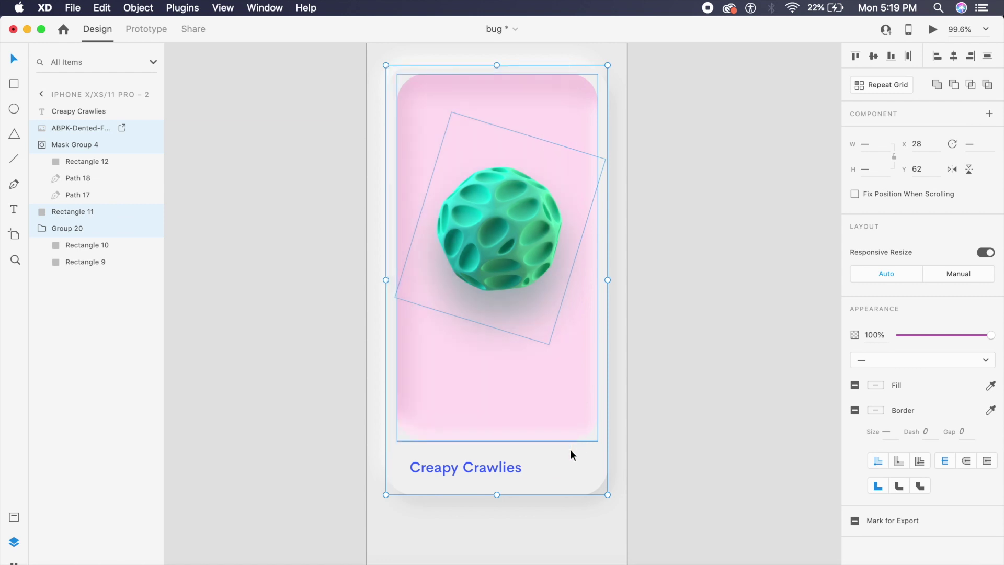
left_click_drag(494, 344, 718, 335)
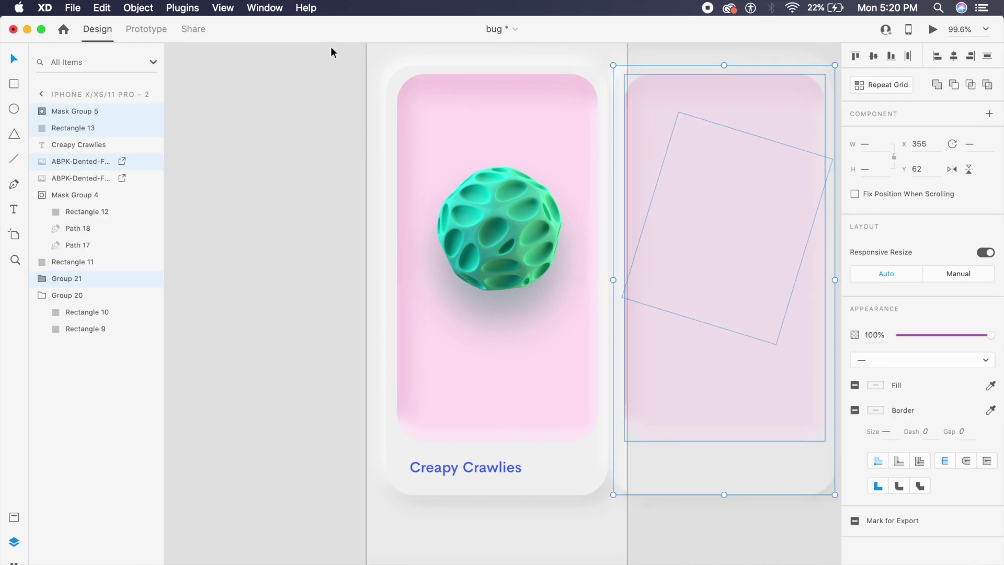
key("Delete")
Nudge the left card's layers slightly left and place the silk image into the right card
left_click(428, 202)
left_click_drag(427, 202, 515, 477)
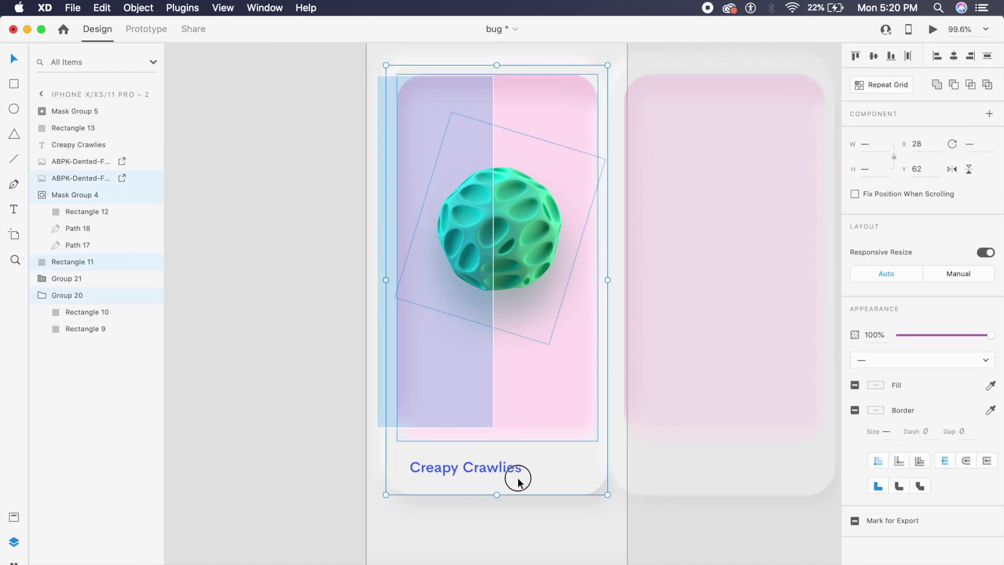
key("Left")
key("Left")
key("Left")
key("Left")
key("Left")
key("Left")
key("Left")
key("Left")
key("Left")
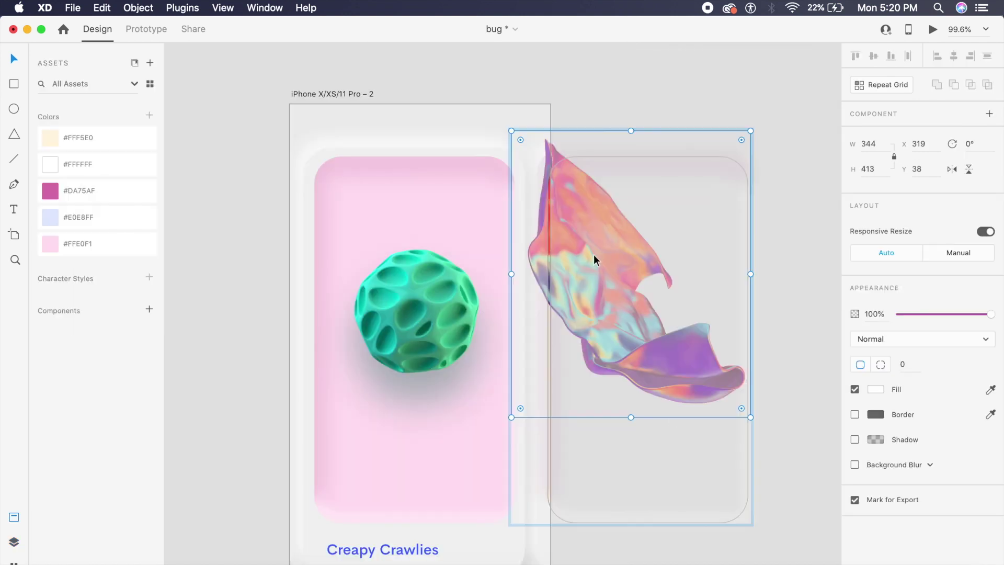
mouse_move(613, 287)
left_mouse_down()
mouse_move(616, 298)
mouse_move(614, 285)
left_mouse_up()
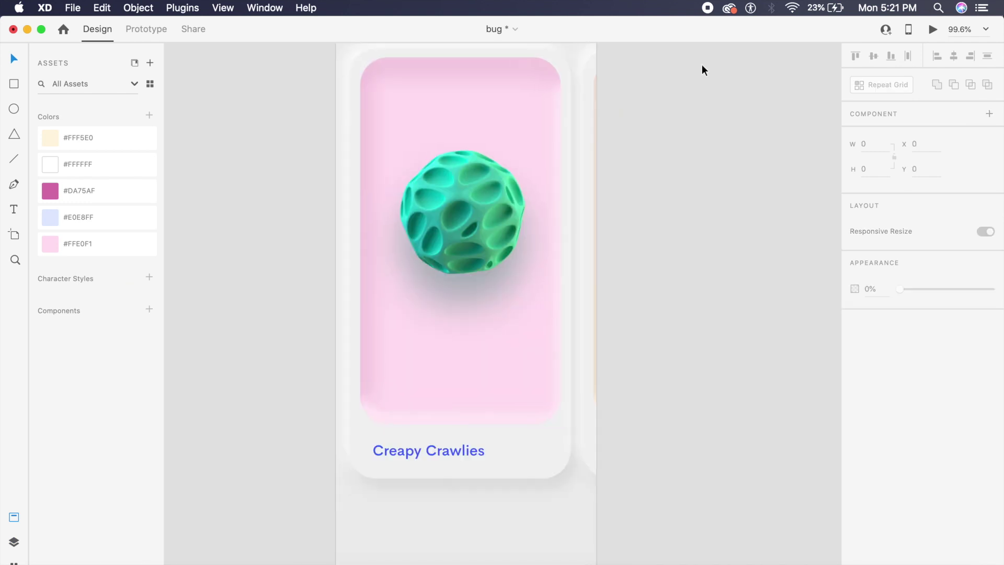
scroll(702, 70, "down", 5)
Export the iPhone X/XS/11 Pro – 2 artboard to ProtoPie via File > Export
left_click(488, 150)
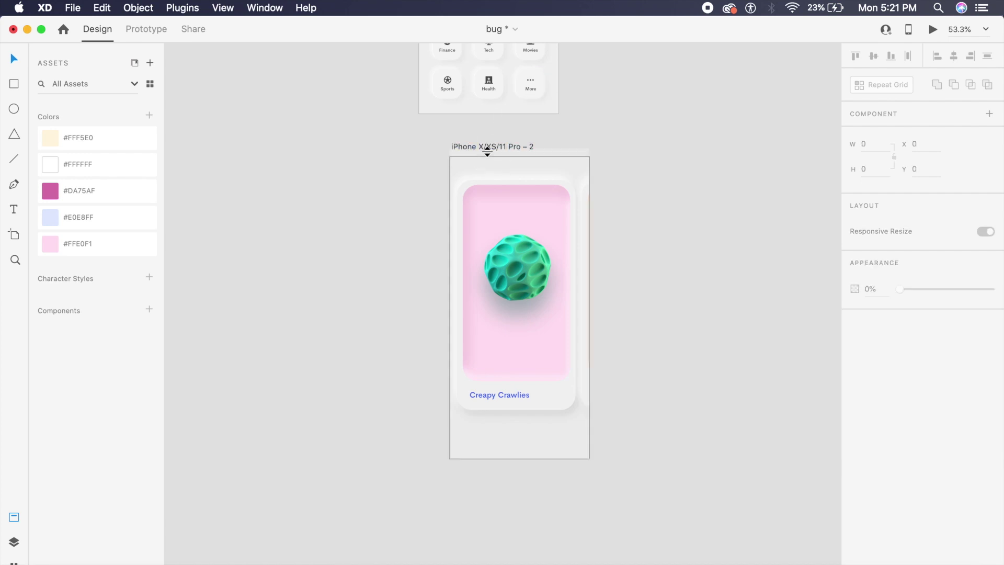
scroll(491, 151, "up", 4)
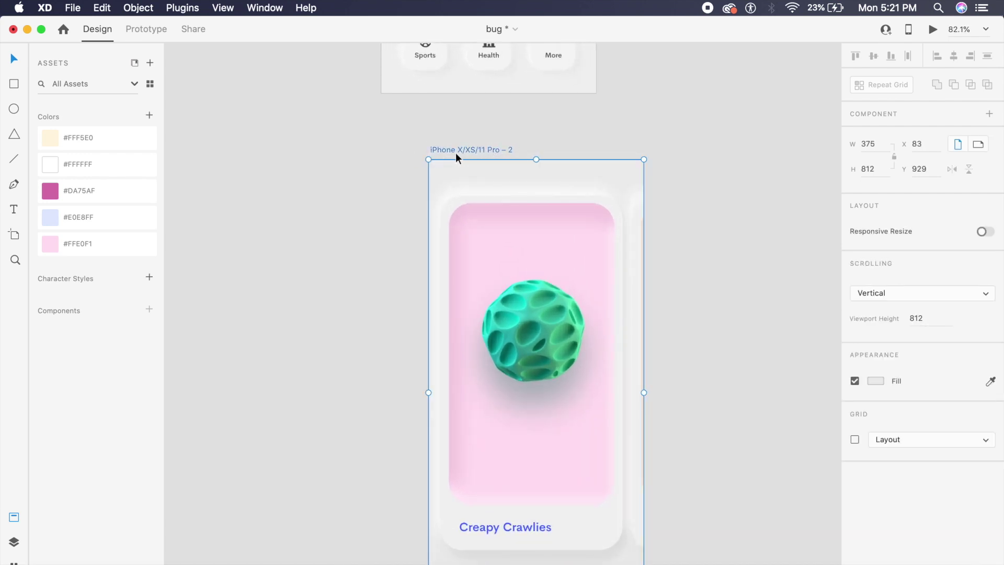
left_click(73, 8)
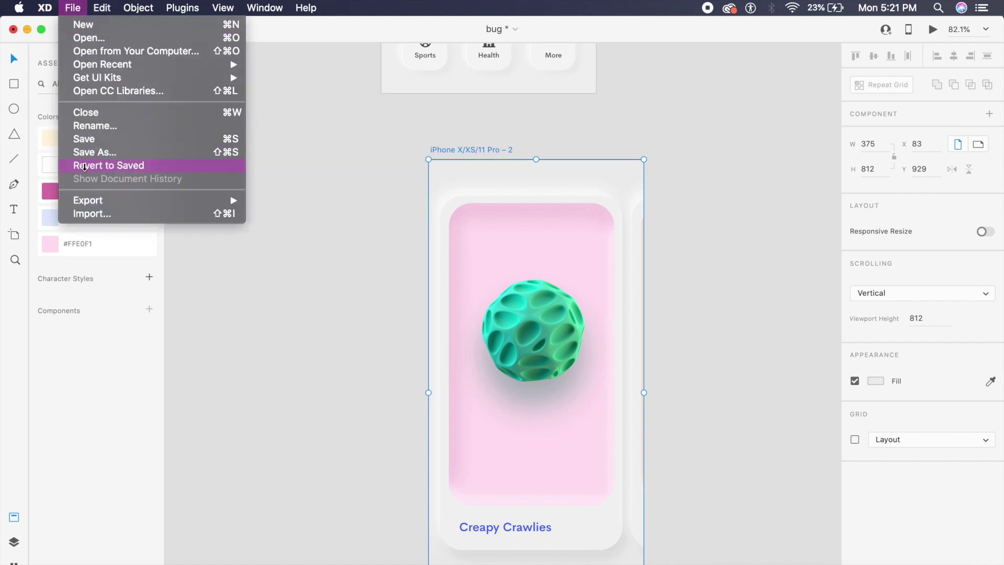
mouse_move(97, 203)
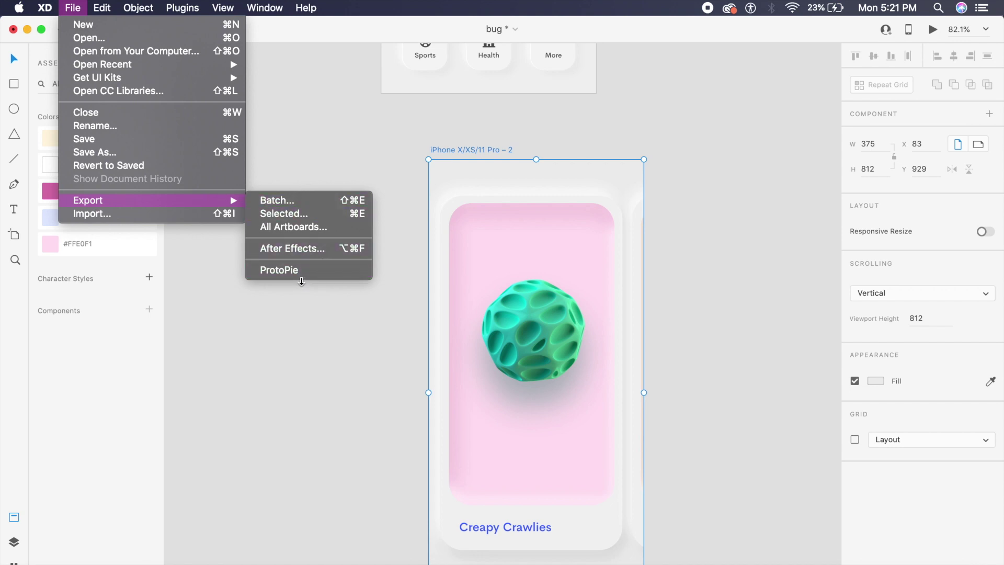
left_click(302, 270)
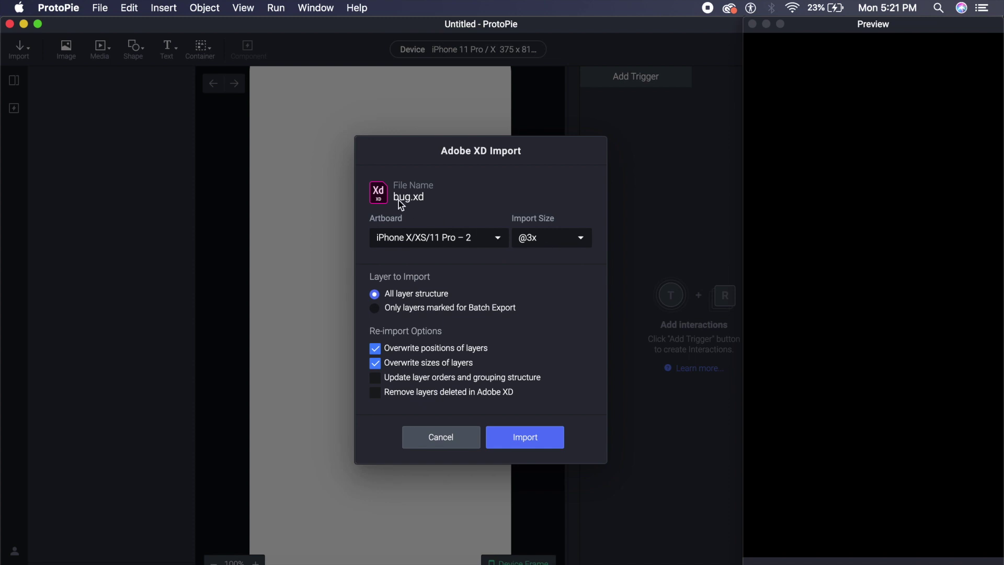
left_click(564, 243)
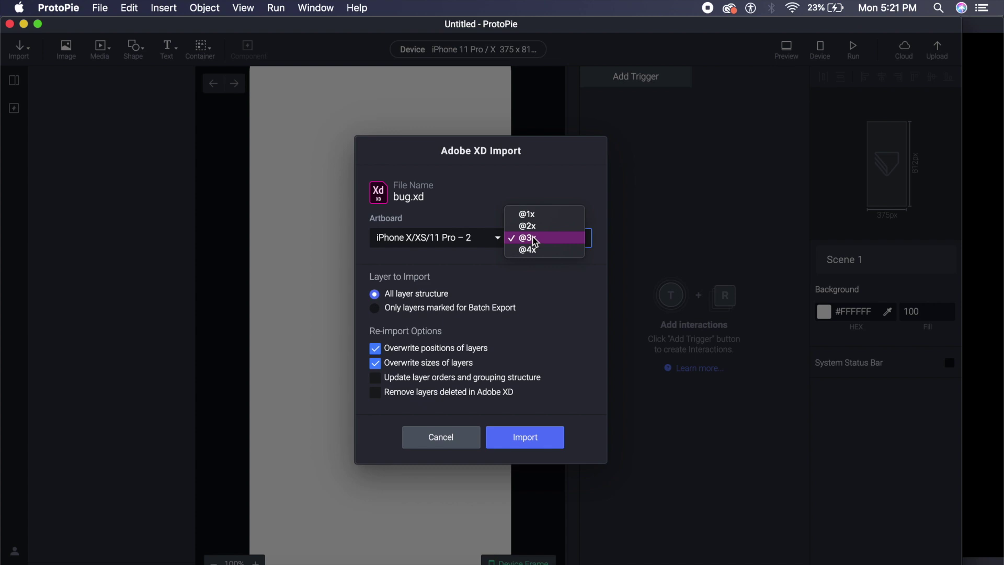
left_click(538, 237)
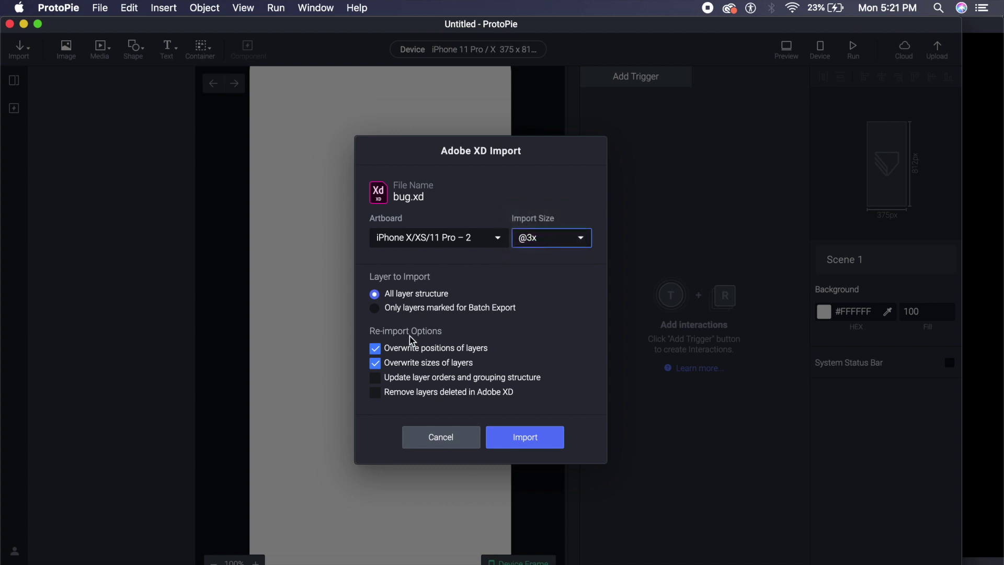
left_click(410, 383)
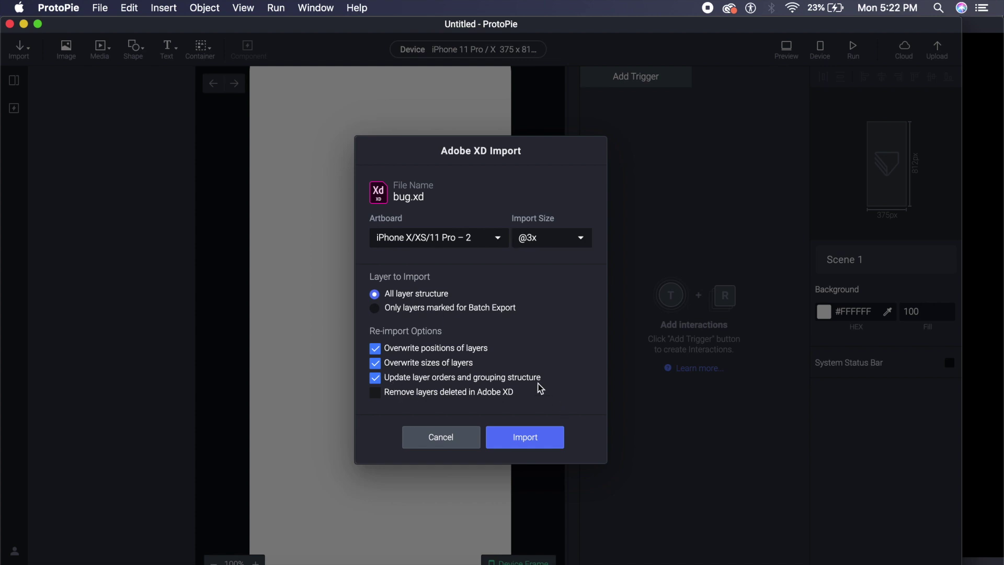
left_click(537, 441)
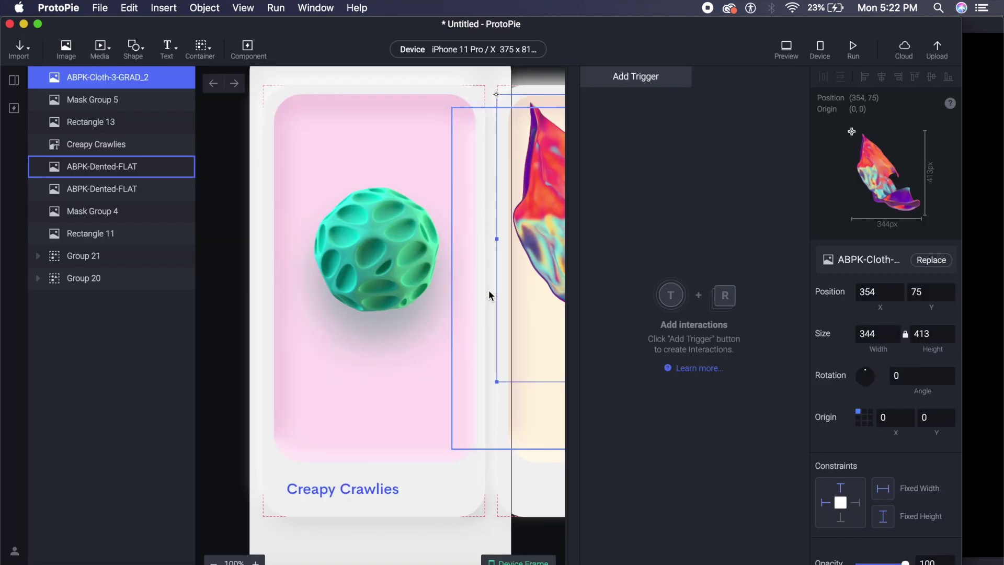
Switch the prototype device from iPhone 11 Pro to the Android Galaxy S10 (360 × 760)
scroll(425, 312, "up", 2)
scroll(325, 150, "down", 2)
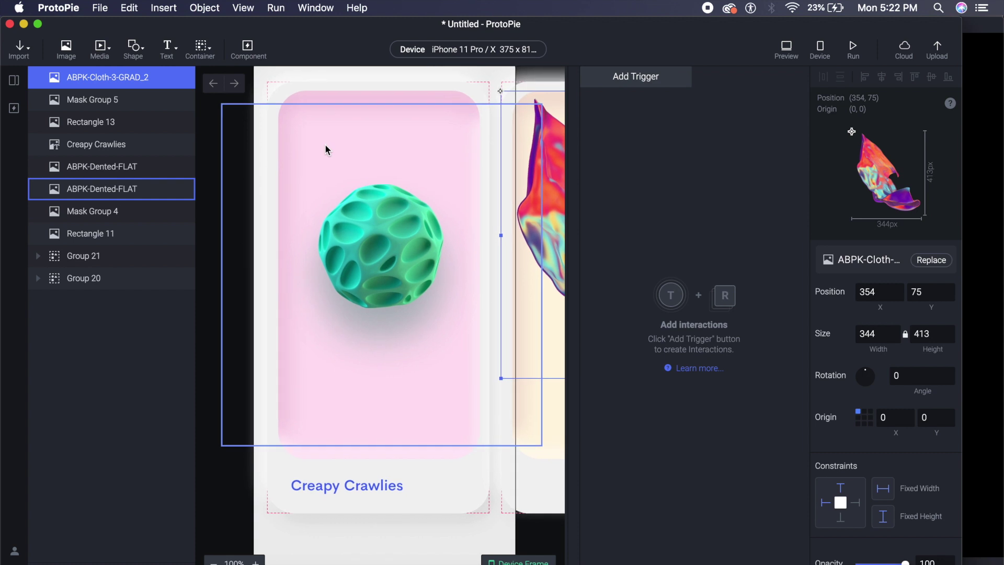
scroll(217, 234, "down", 2)
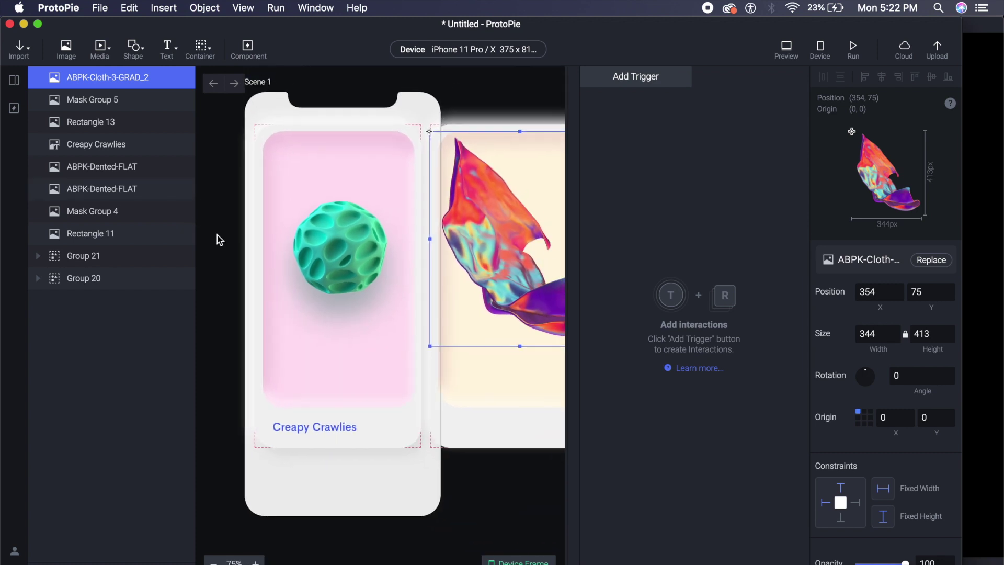
scroll(217, 234, "up", 2)
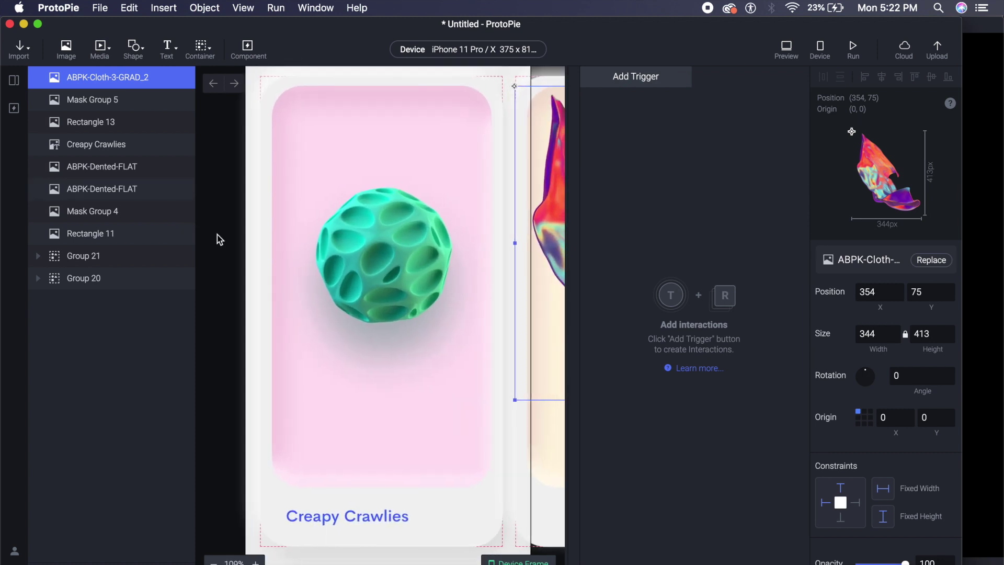
left_click(432, 55)
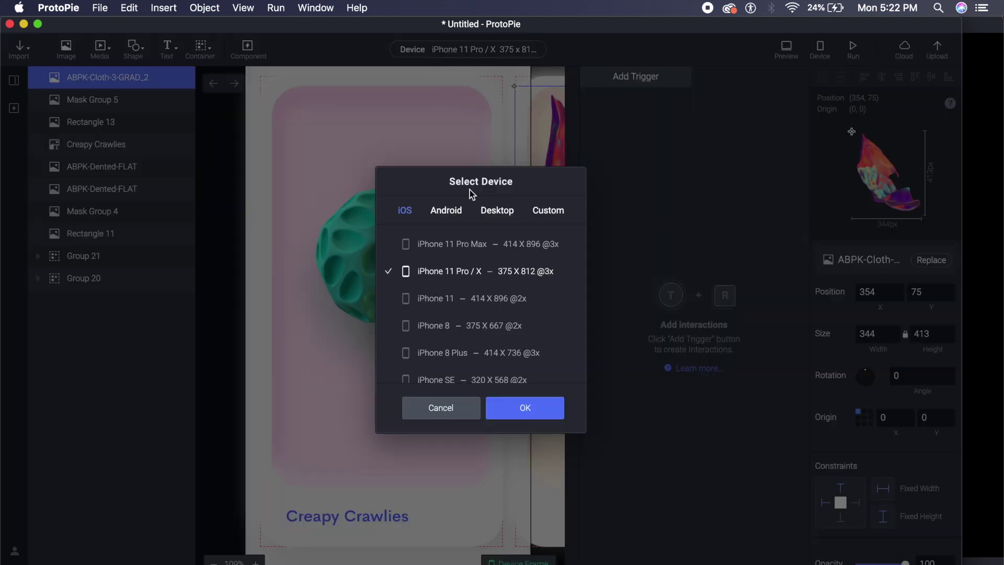
left_click(451, 220)
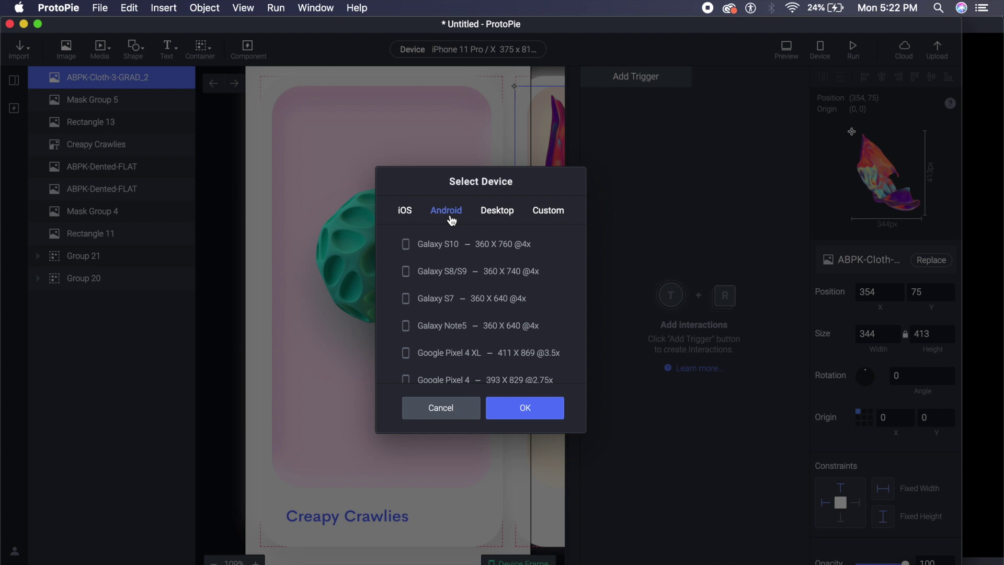
left_click(446, 246)
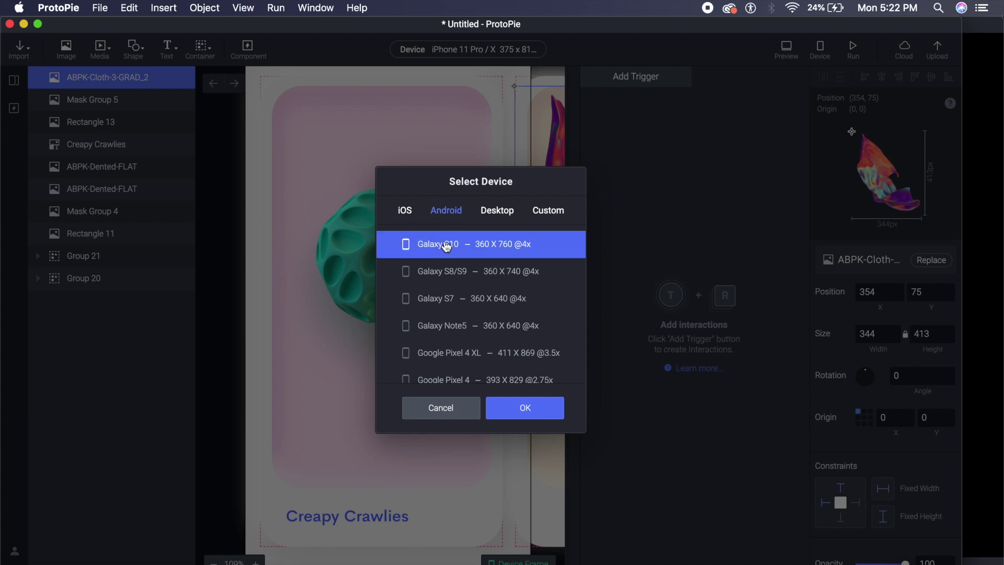
left_click(525, 407)
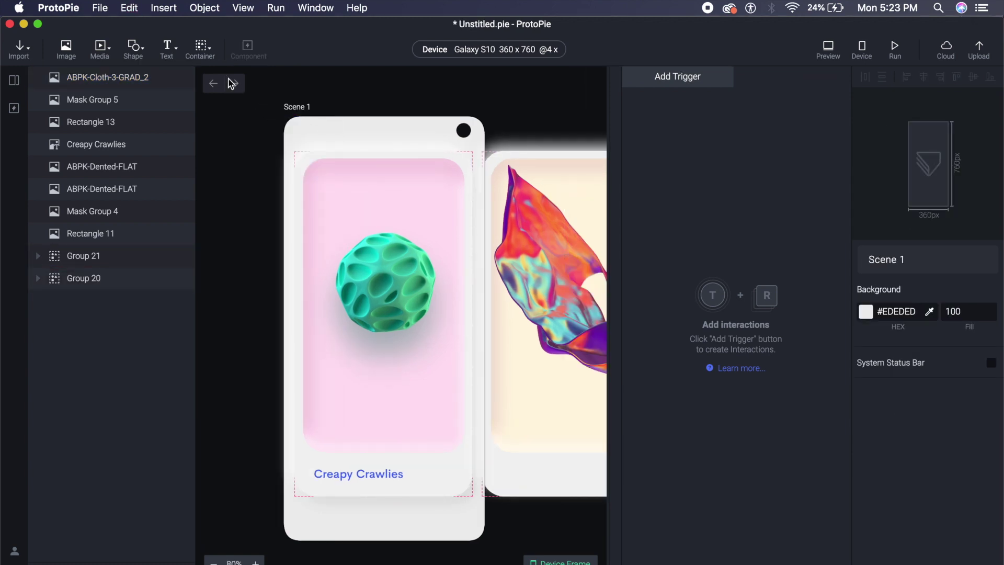
Add a plain container, Container 1, and stretch it over the pink card
left_click(208, 55)
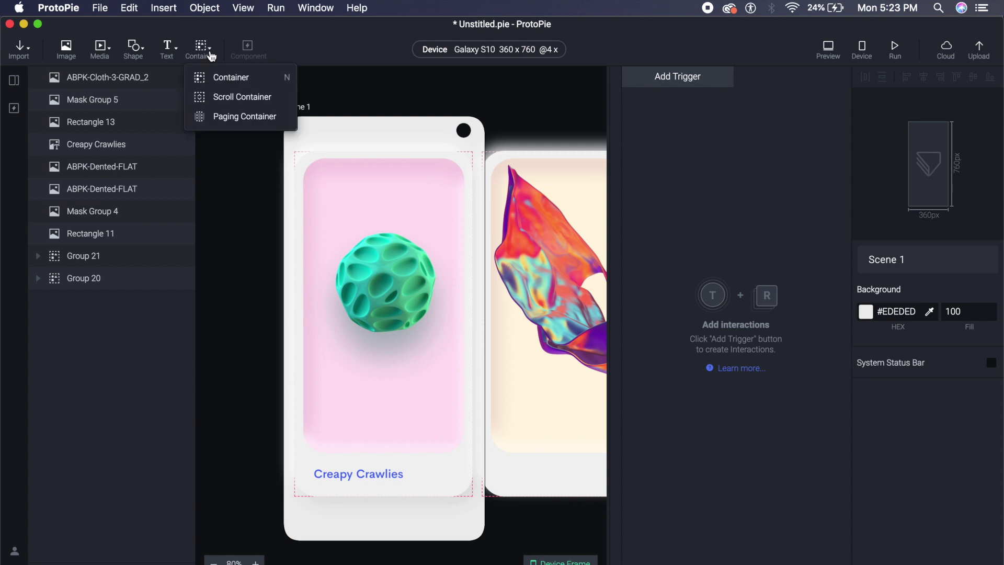
left_click(239, 82)
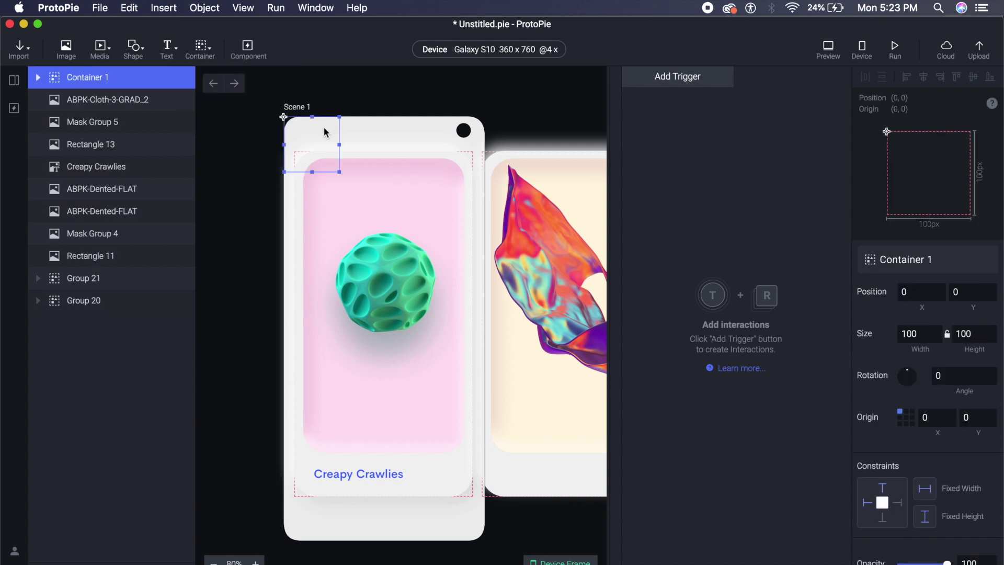
left_click_drag(320, 133, 464, 189)
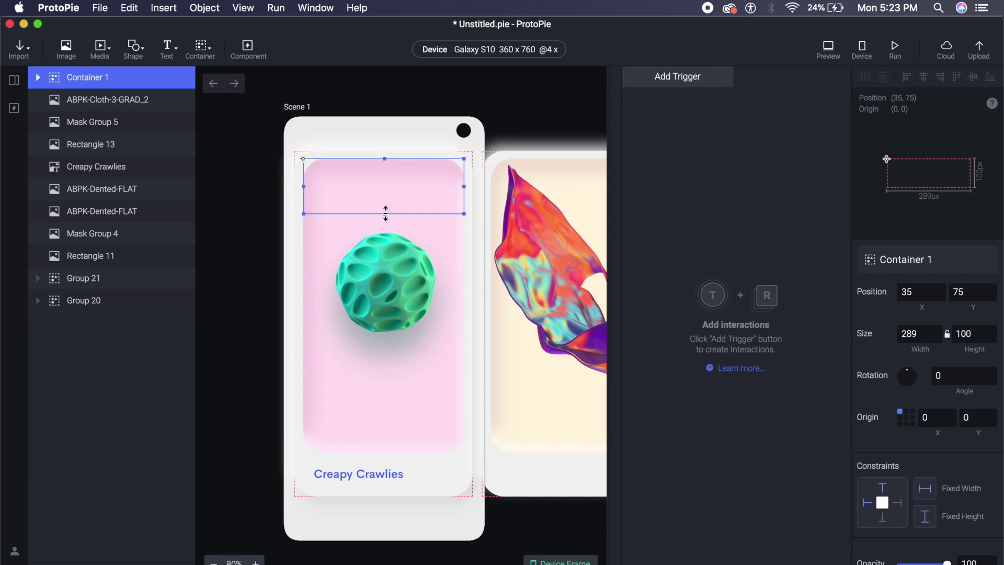
left_click_drag(385, 214, 382, 462)
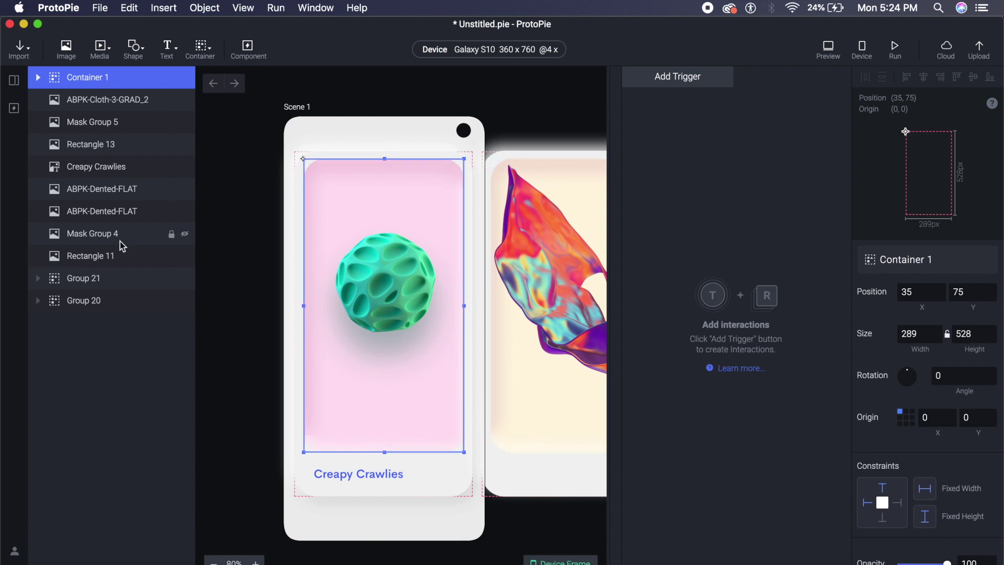
Move the ABPK-Dented-FLAT sphere into Container 1 and enable Clip Sublayers
left_click_drag(116, 212, 91, 82)
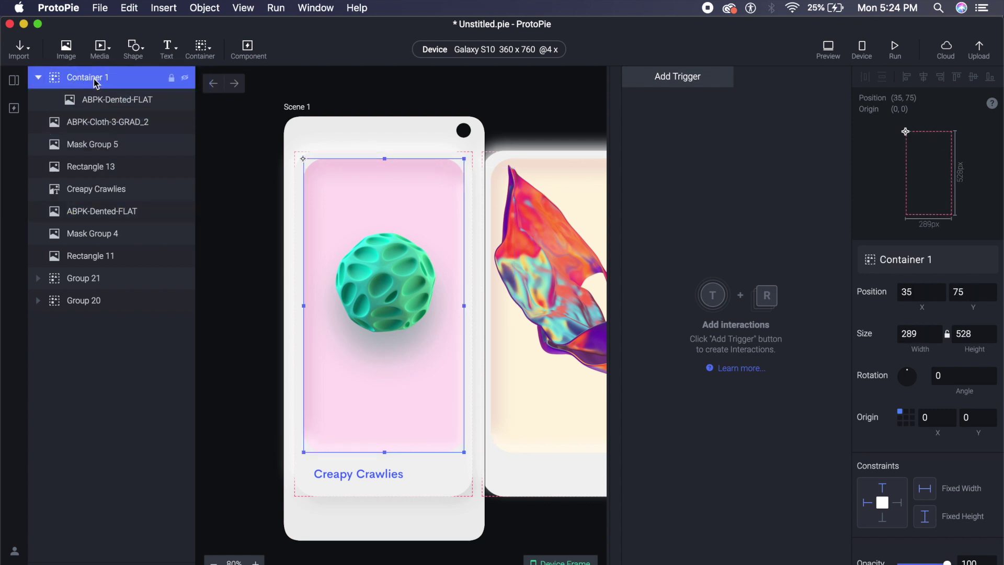
scroll(951, 396, "down", 10)
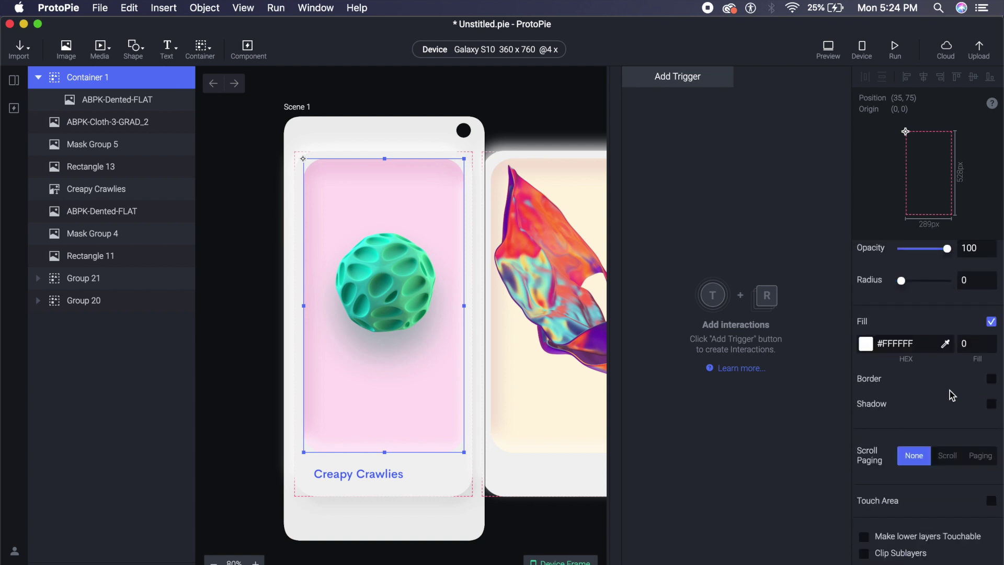
left_click(894, 557)
left_click(347, 300)
scroll(521, 196, "right", 5)
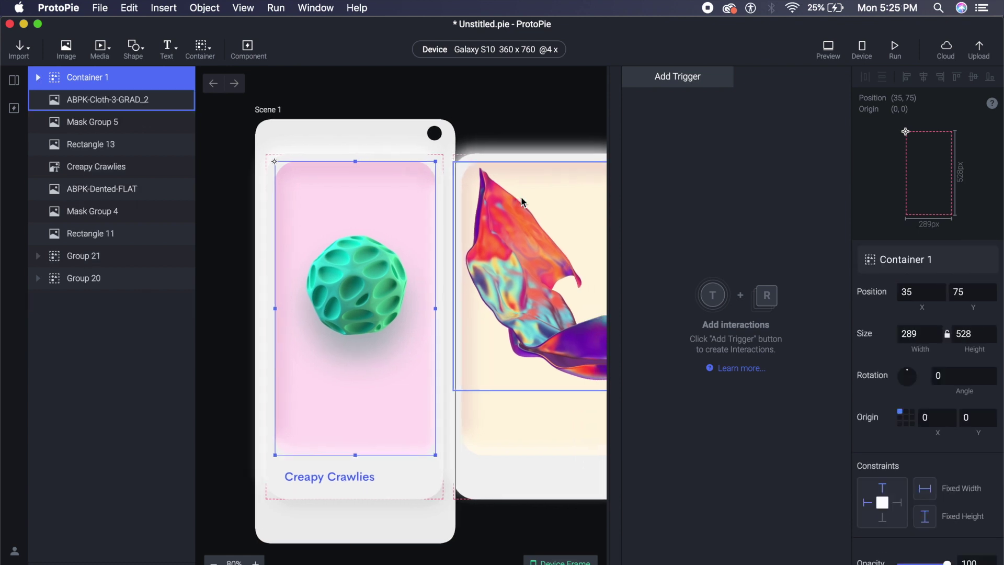
Add a new container over the cream card's cloth image with corner radius 100
left_click(414, 233)
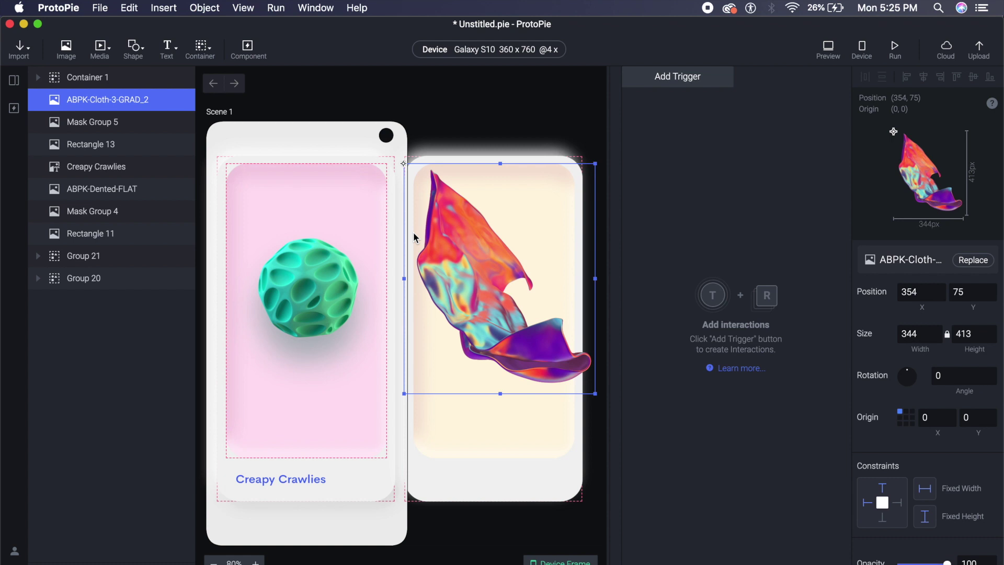
left_click(212, 57)
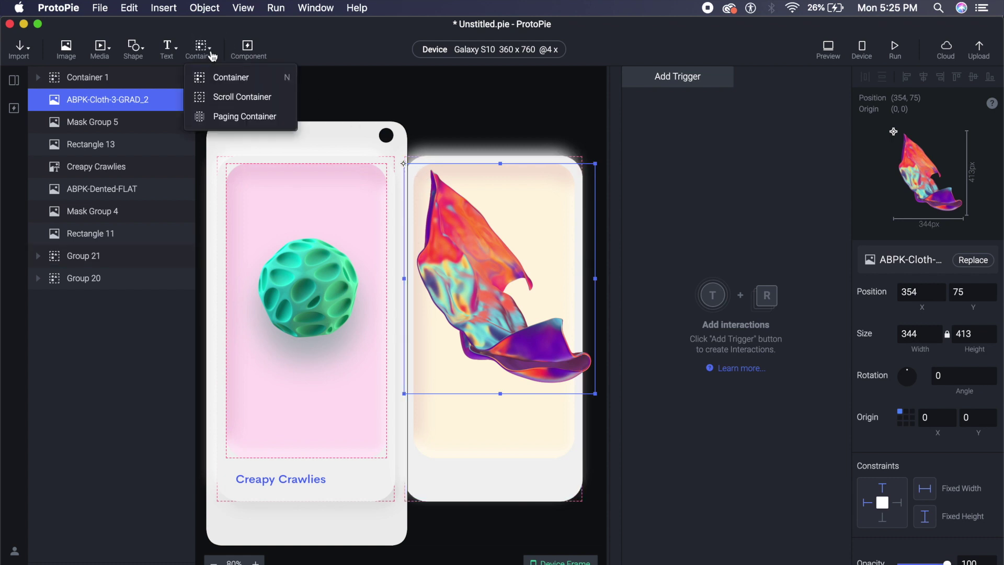
left_click(244, 80)
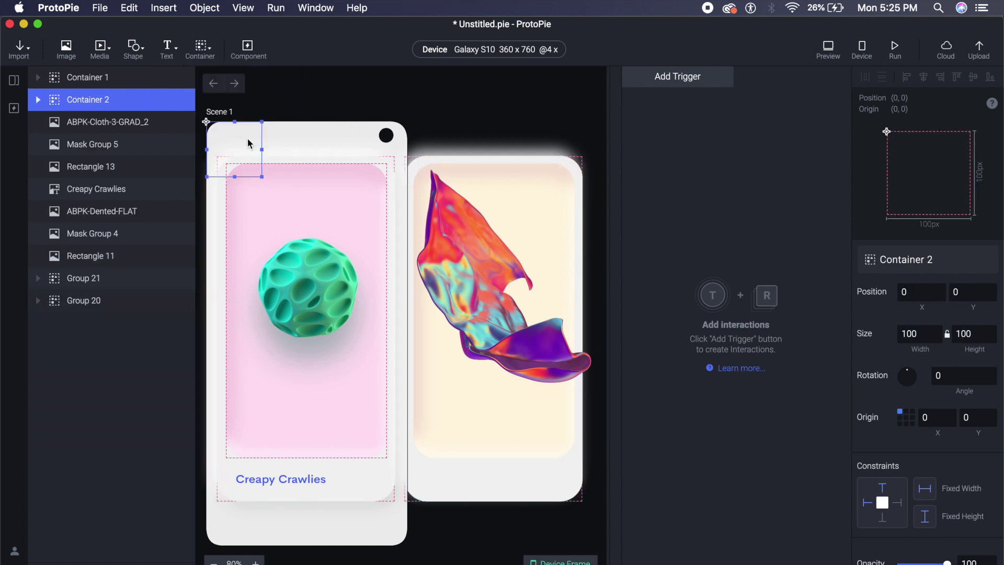
left_click_drag(246, 139, 455, 184)
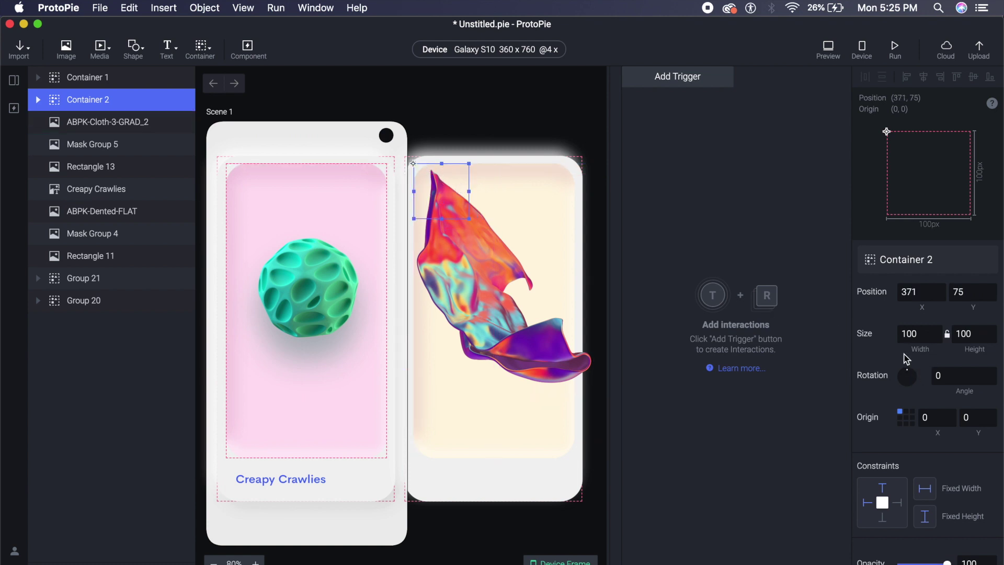
scroll(943, 434, "down", 3)
scroll(945, 438, "down", 3)
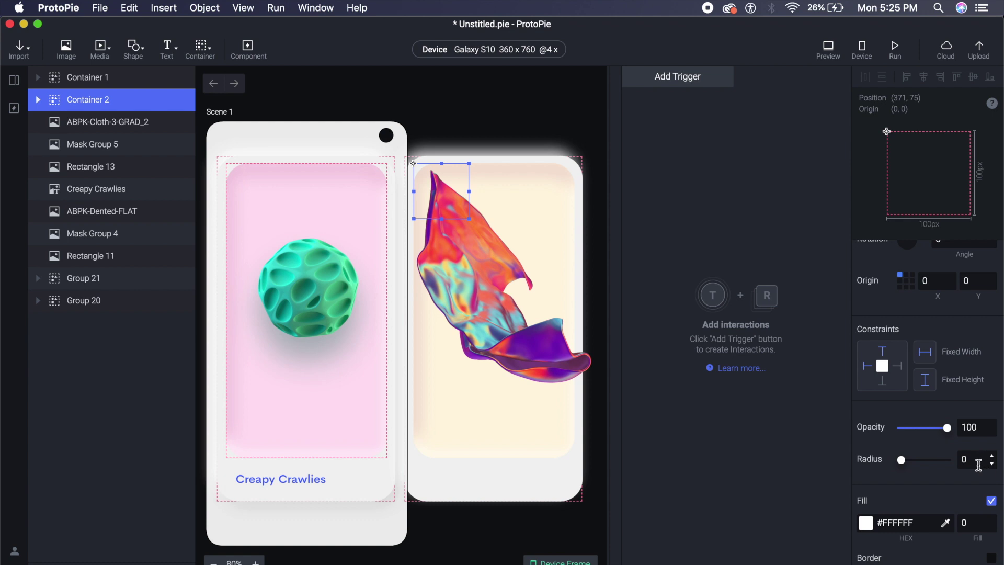
left_click_drag(901, 460, 996, 458)
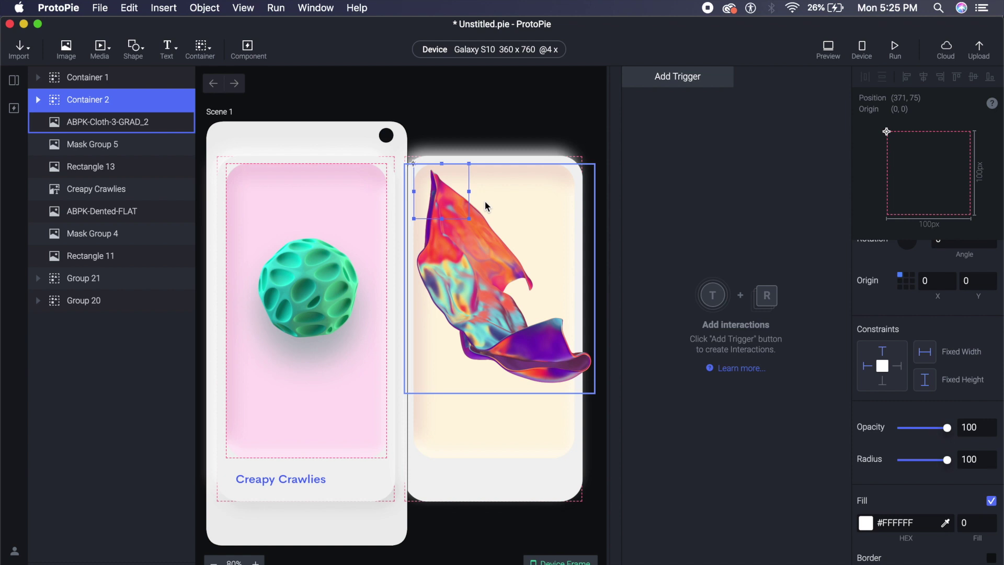
Move the ABPK-Cloth-3-GRAD_2 layer inside Container 2 and collapse it
left_click(74, 127)
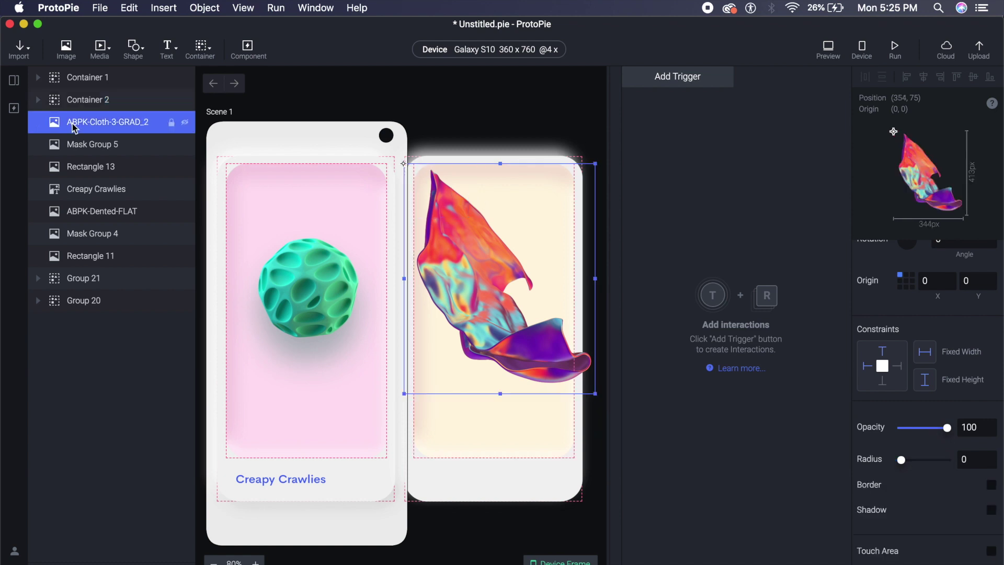
left_click_drag(74, 125, 74, 107)
left_click(73, 107)
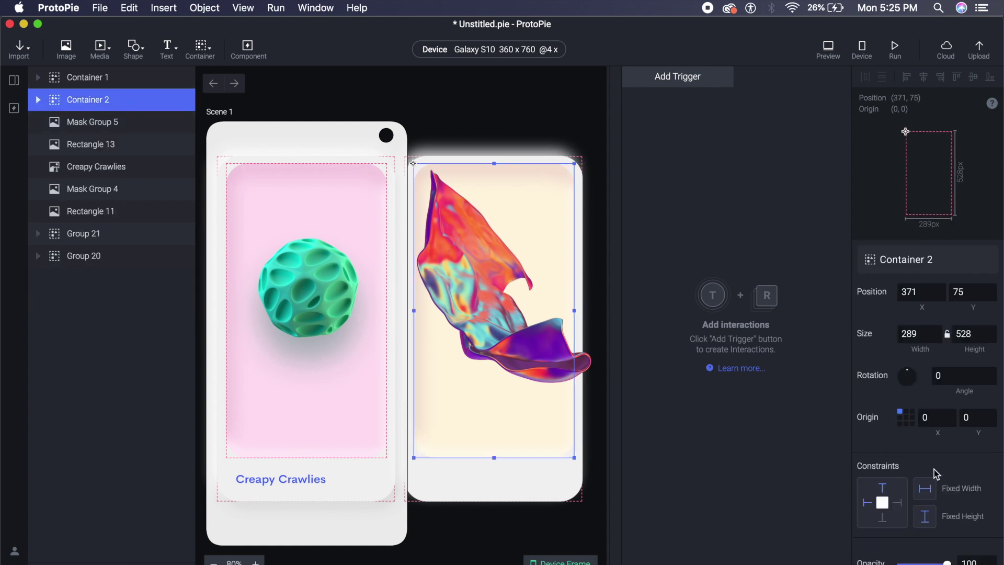
scroll(936, 474, "down", 6)
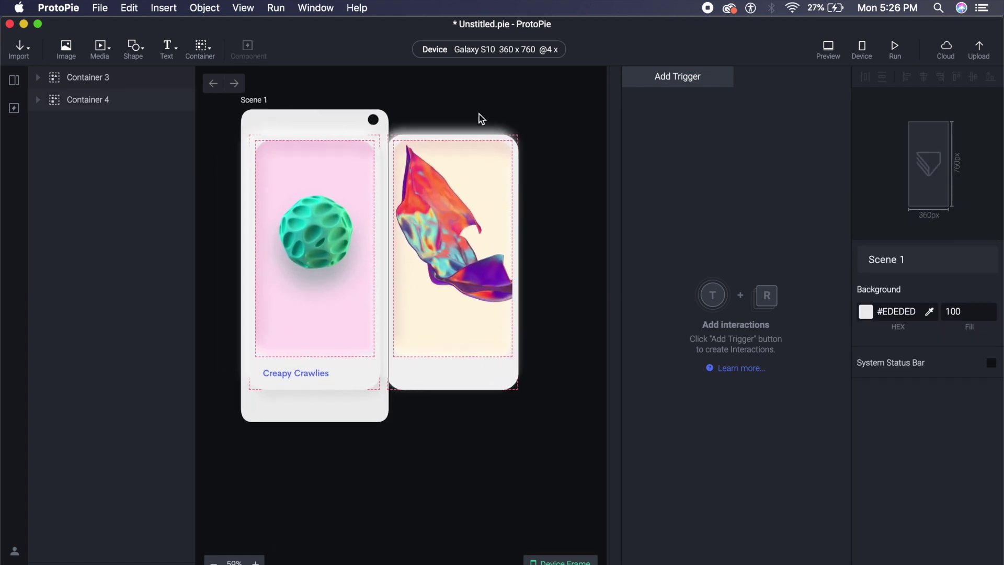
Add a Fling trigger targeting Container 3, the pink card
key("super+equal")
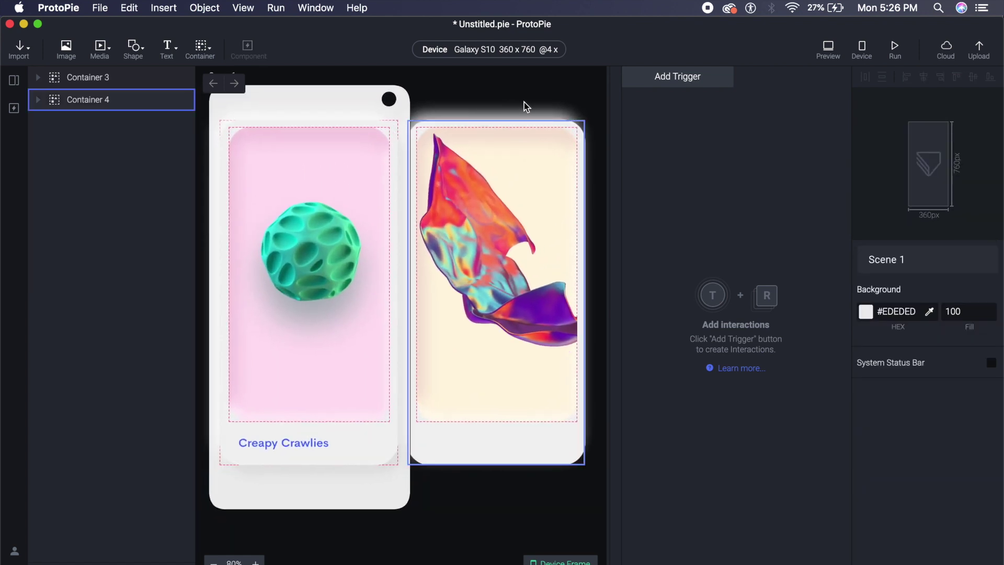
left_click(309, 134)
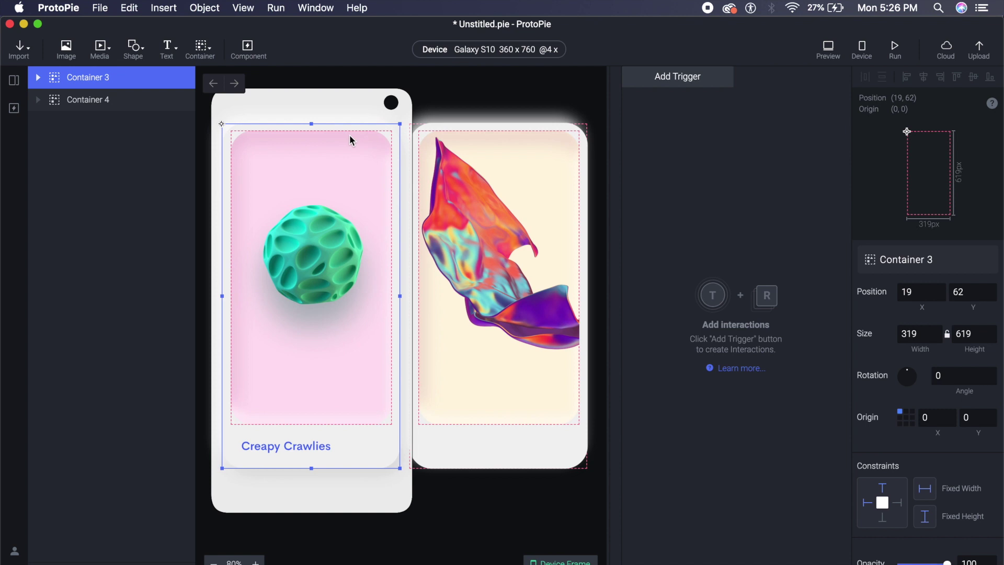
left_click(676, 78)
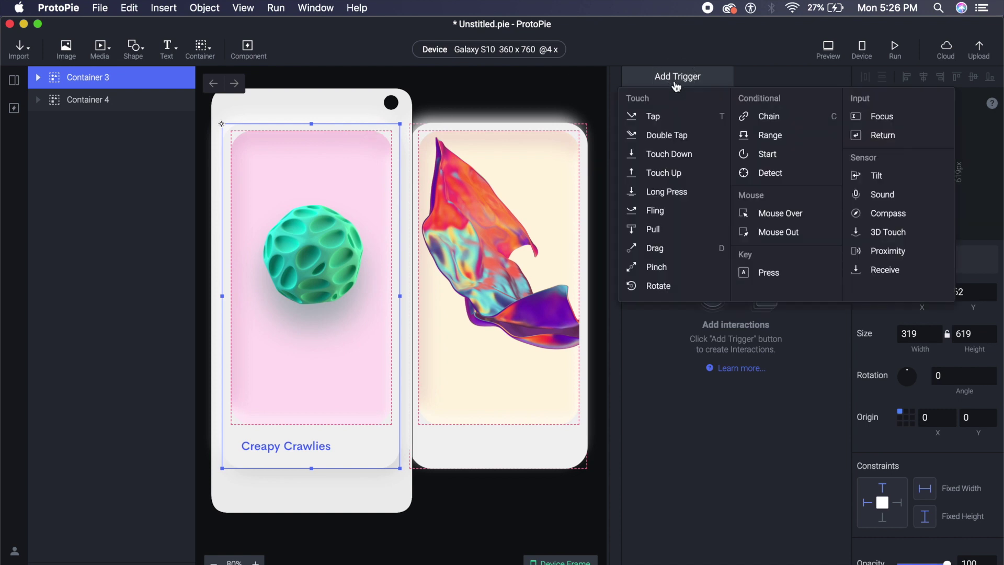
left_click(680, 212)
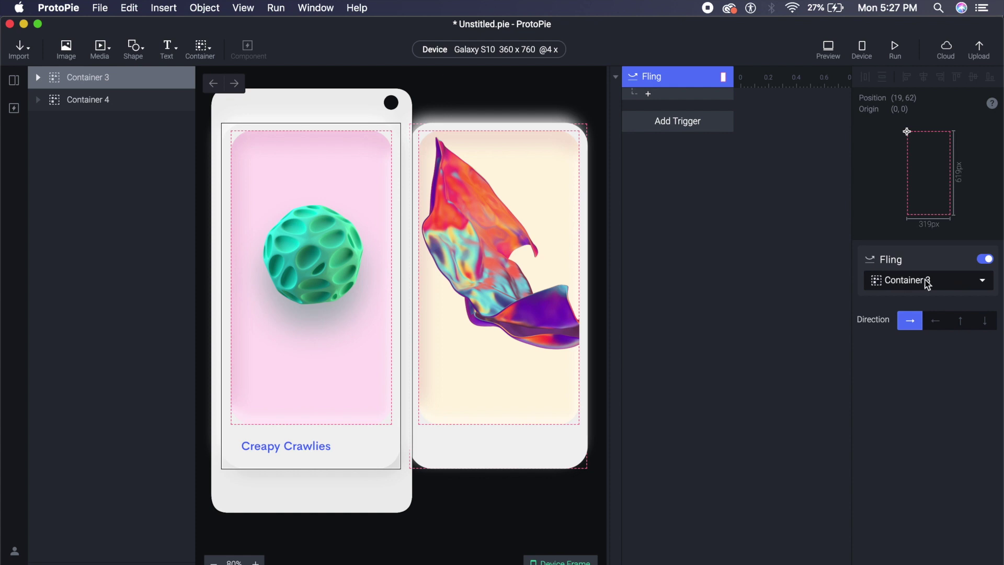
Set the fling direction to left and add a Move sending Container 3 to X -280
left_click(935, 321)
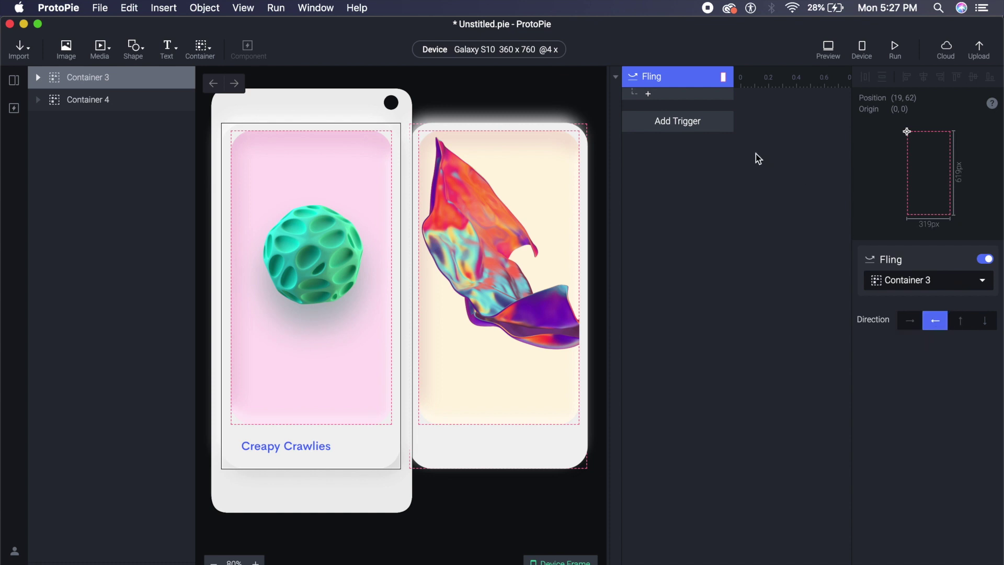
left_click(649, 95)
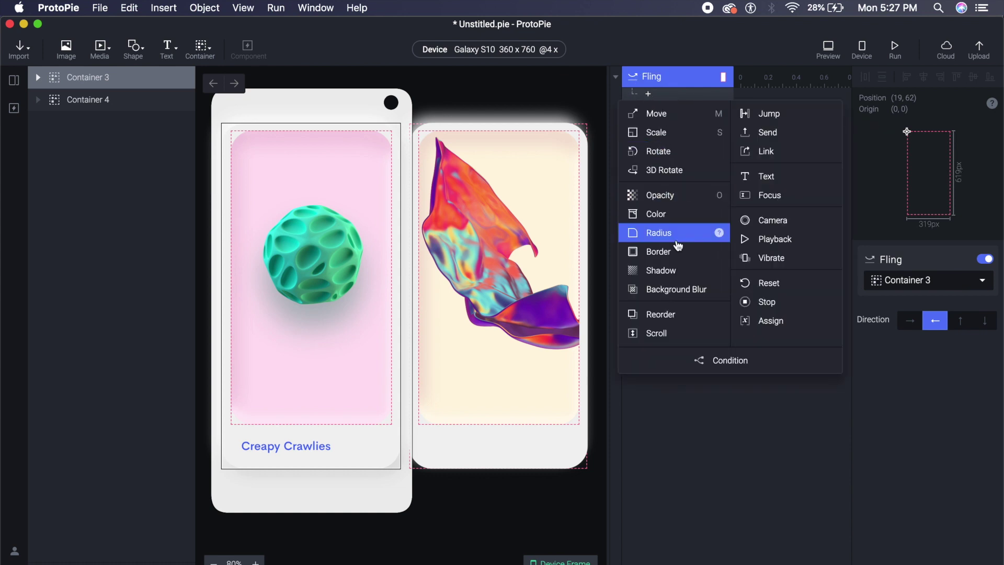
left_click(674, 121)
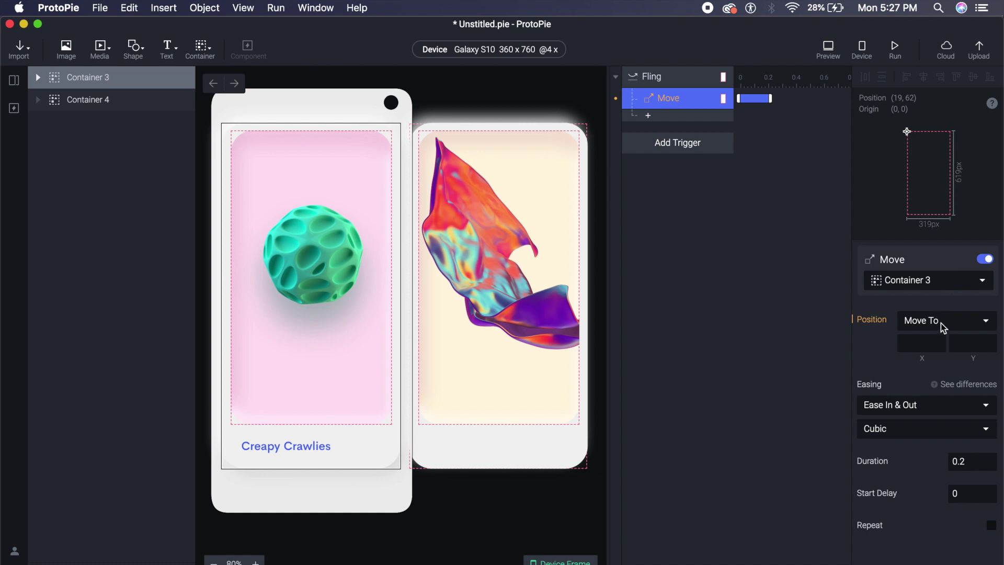
left_click(914, 342)
type("-280")
key("Return")
Keep Cubic easing and give the Move a 0.7 s duration and 0.15 s start delay
left_click(913, 431)
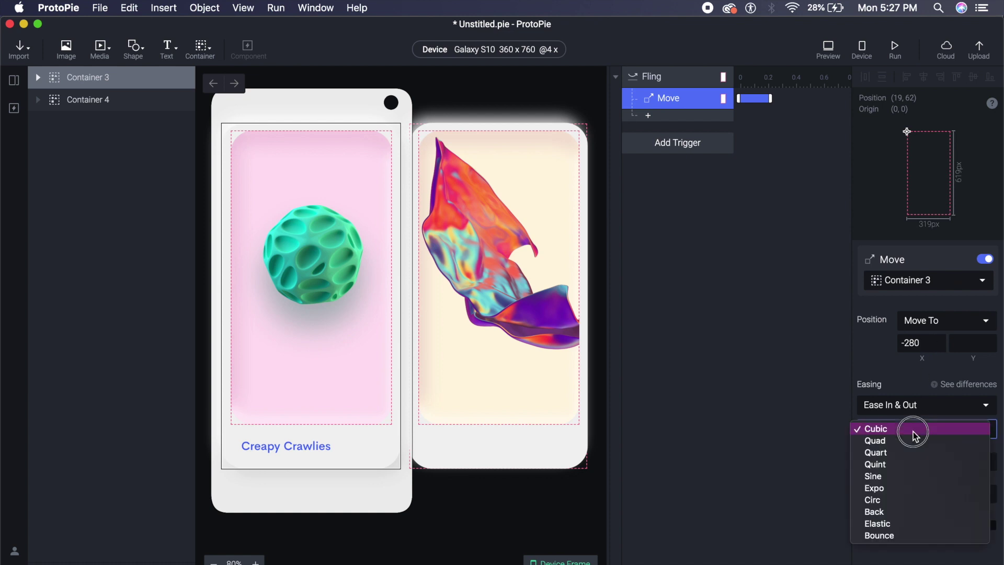
left_click(912, 431)
left_click(967, 461)
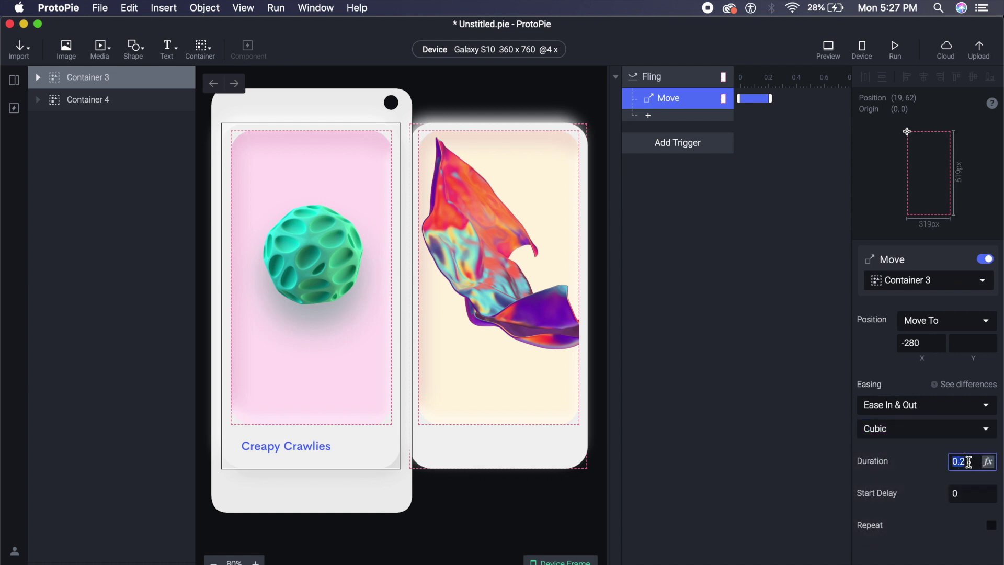
type("0.7")
left_click(972, 492)
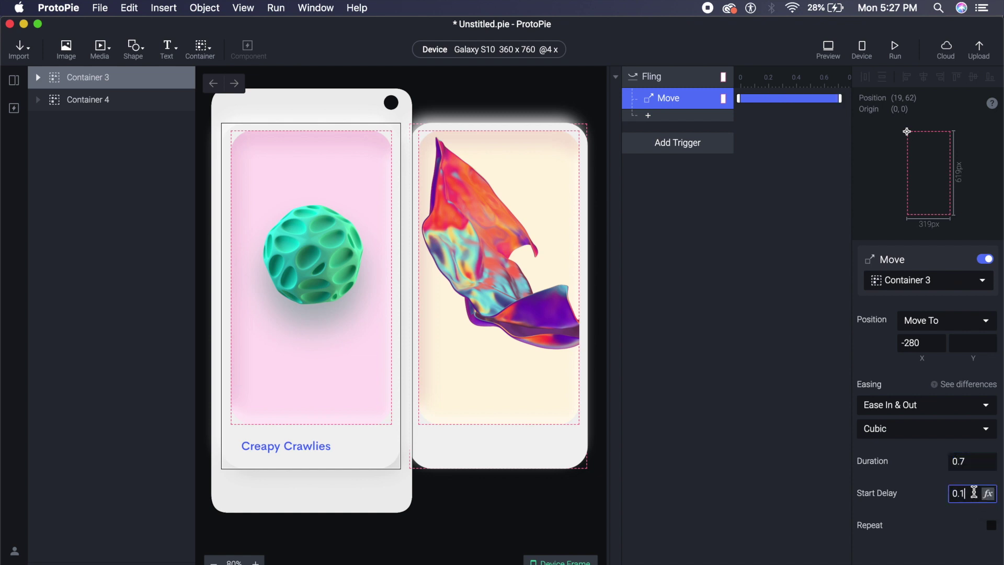
type("0.15")
key("Return")
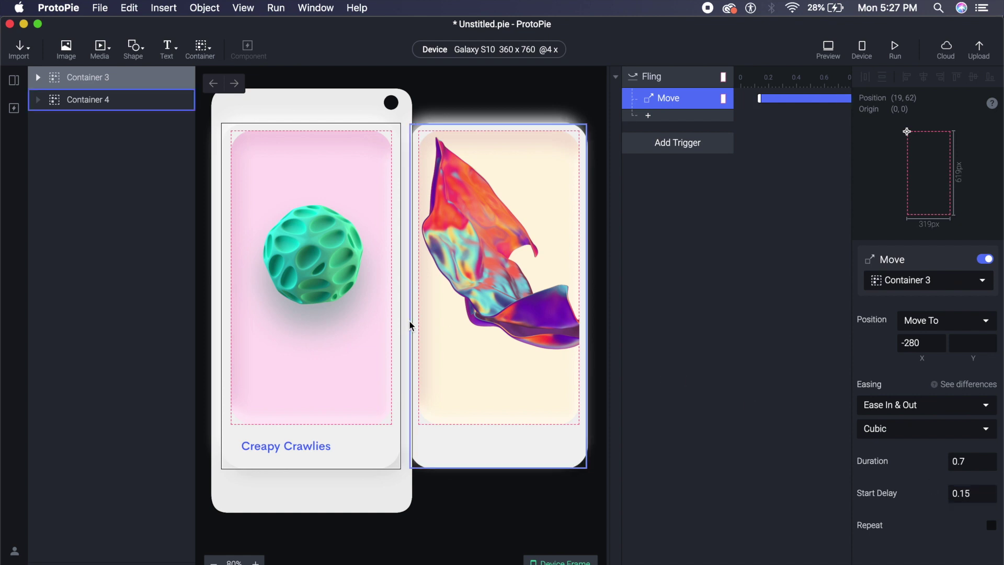
Open a desktop preview of the prototype
left_click(497, 365)
key("Escape")
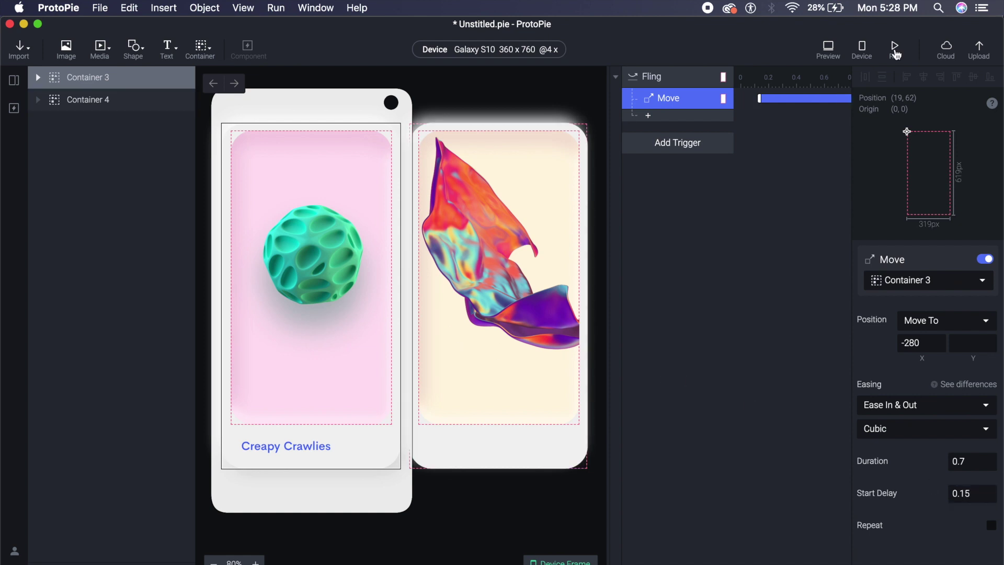
left_click(828, 50)
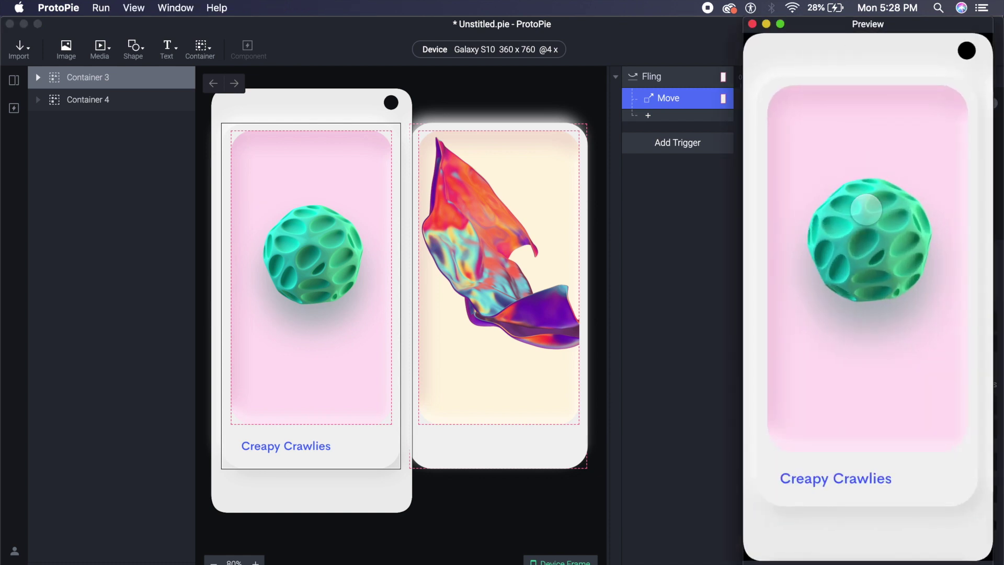
Fling the pink card left in the preview, close it, and bring up the response list
left_click_drag(936, 312, 816, 313)
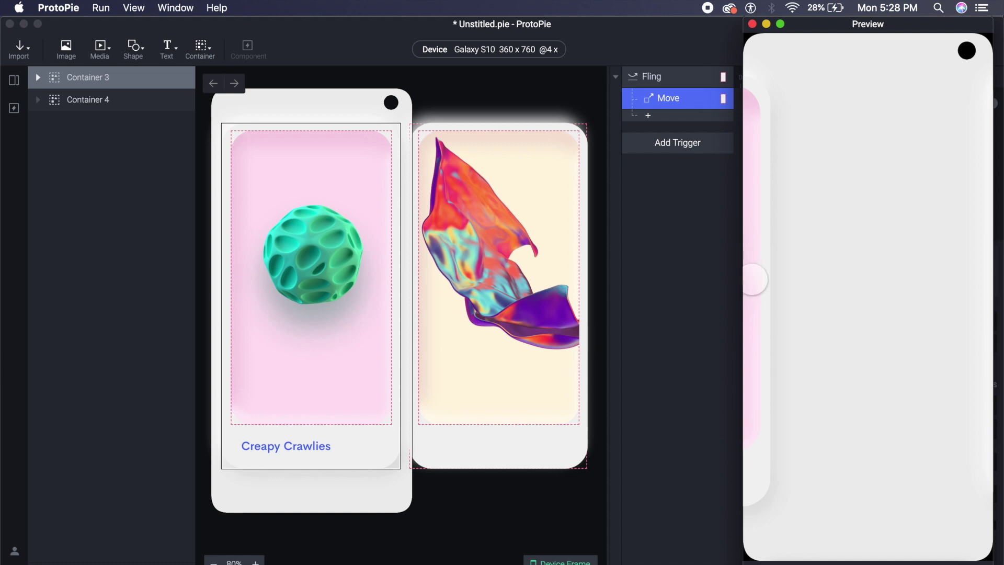
left_click(672, 101)
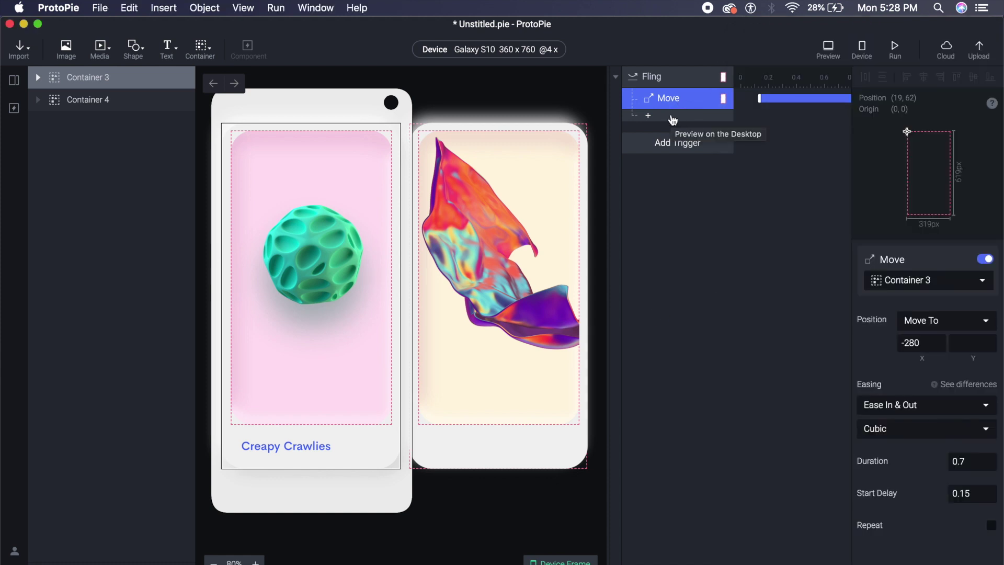
left_click(660, 118)
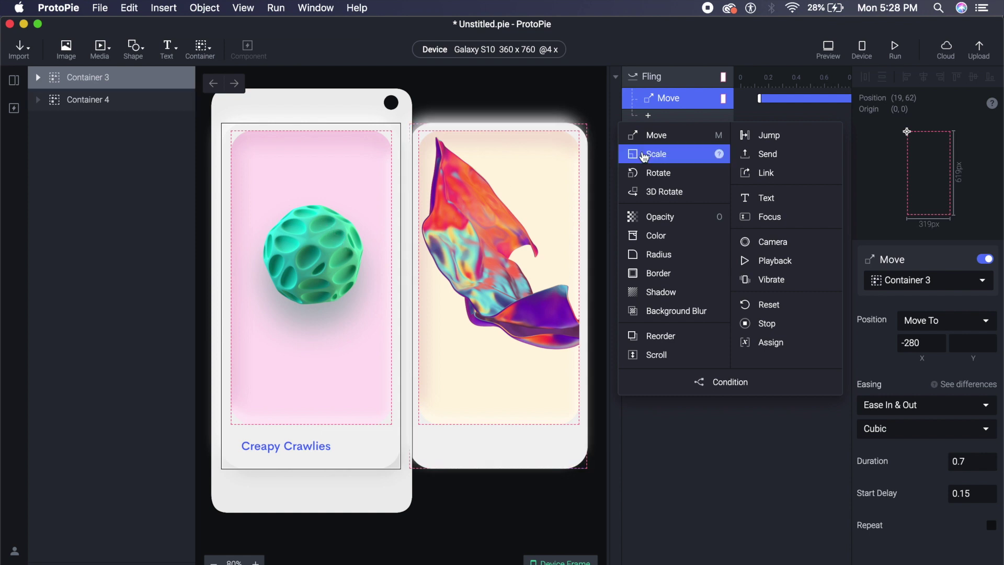
Add a second Move response to the fling targeting the ABPK-Dented-FLAT layer
left_click(664, 135)
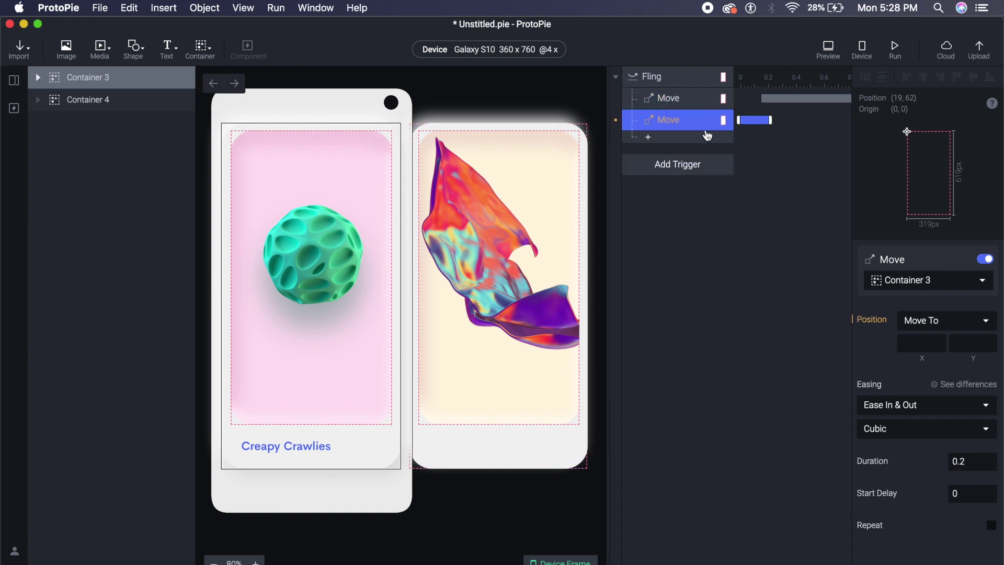
left_click(315, 242)
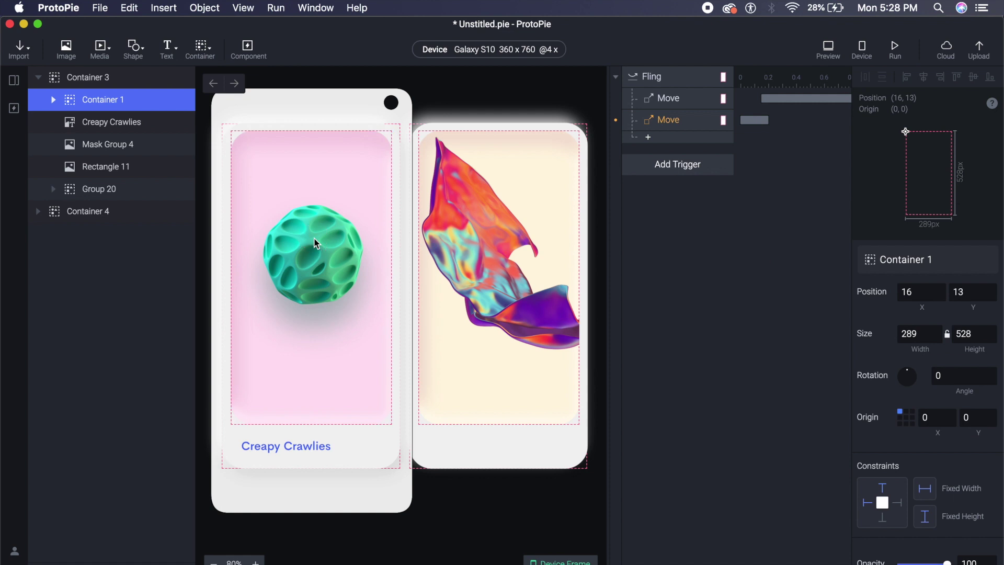
left_click(315, 242)
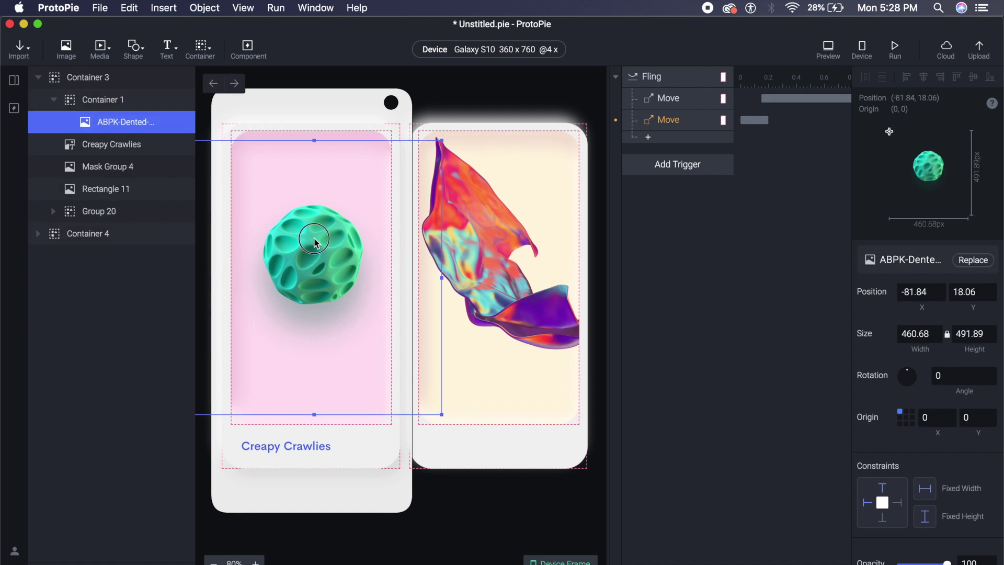
left_click(124, 99)
left_click(668, 119)
left_click(920, 280)
type("ab")
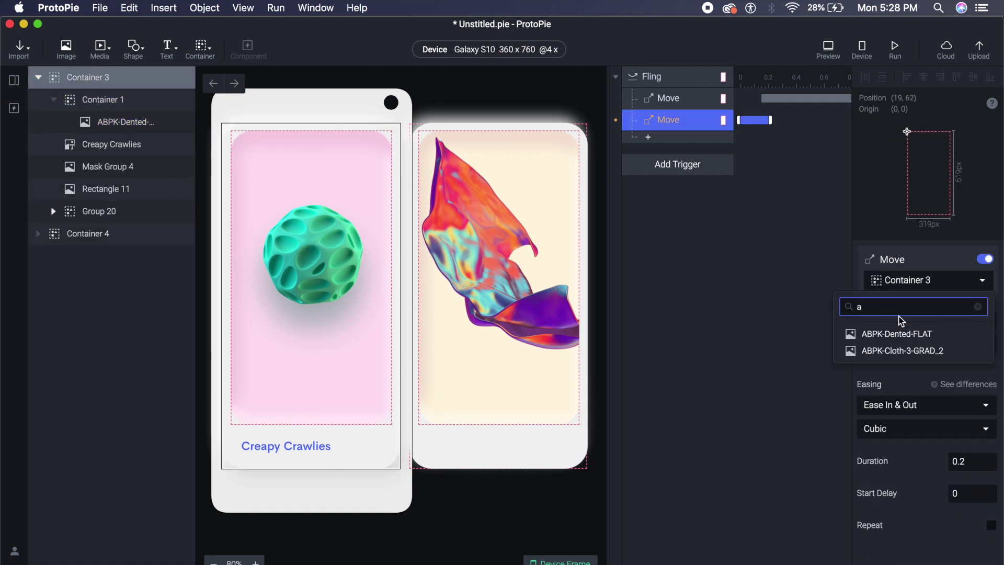
key("BackSpace")
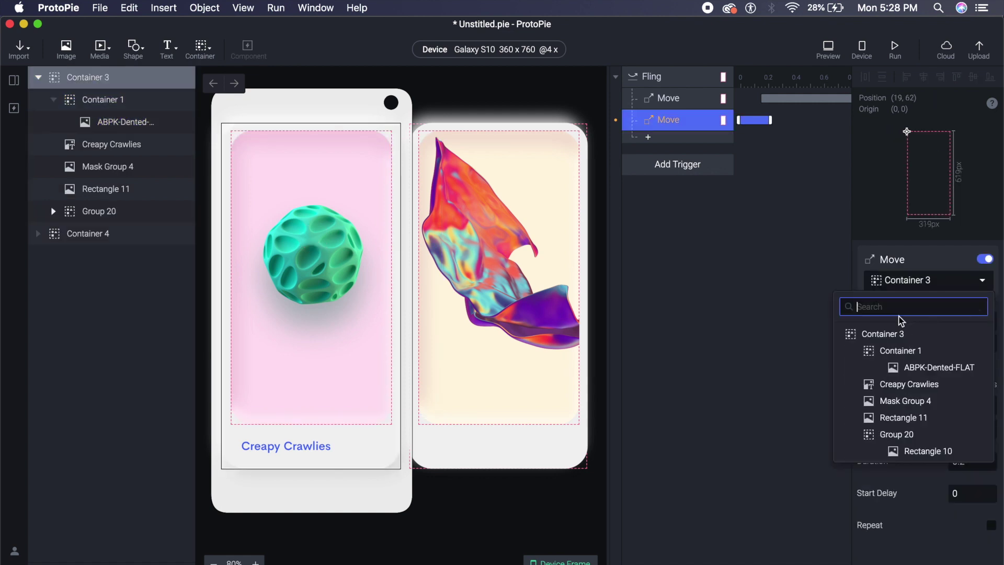
type("ab")
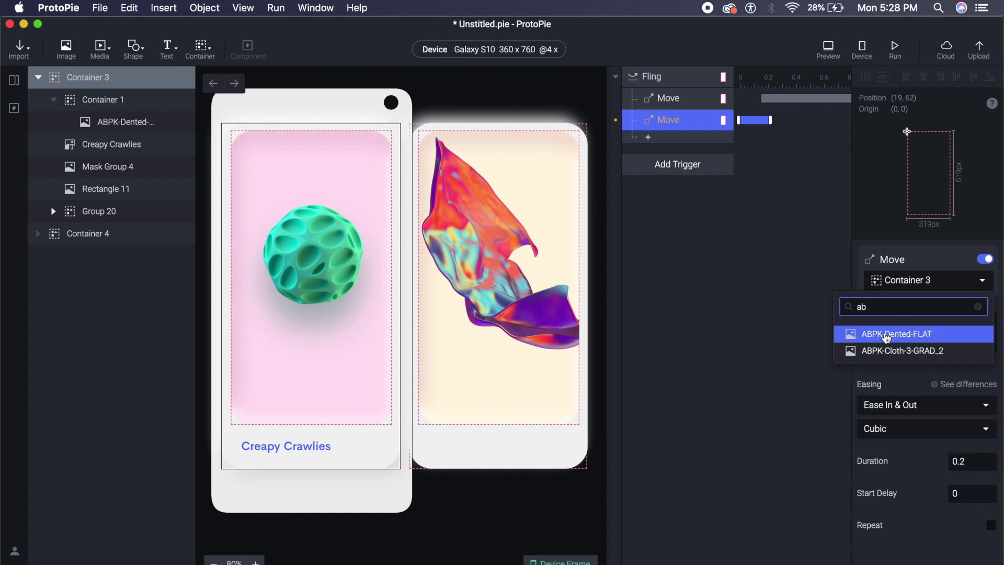
left_click(896, 337)
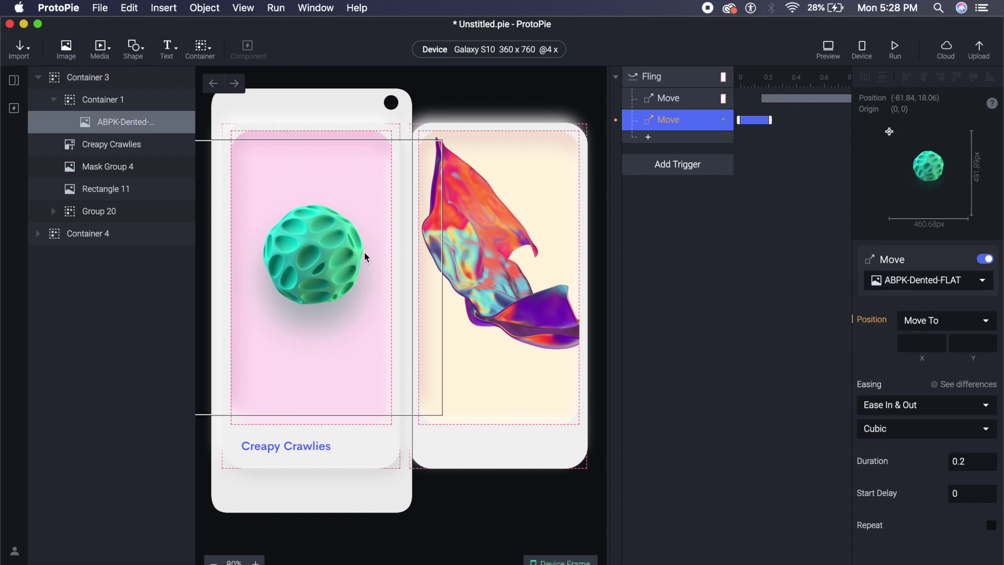
Set the second Move to X 100 with 0.8 s duration and 0.15 s start delay
left_click(907, 345)
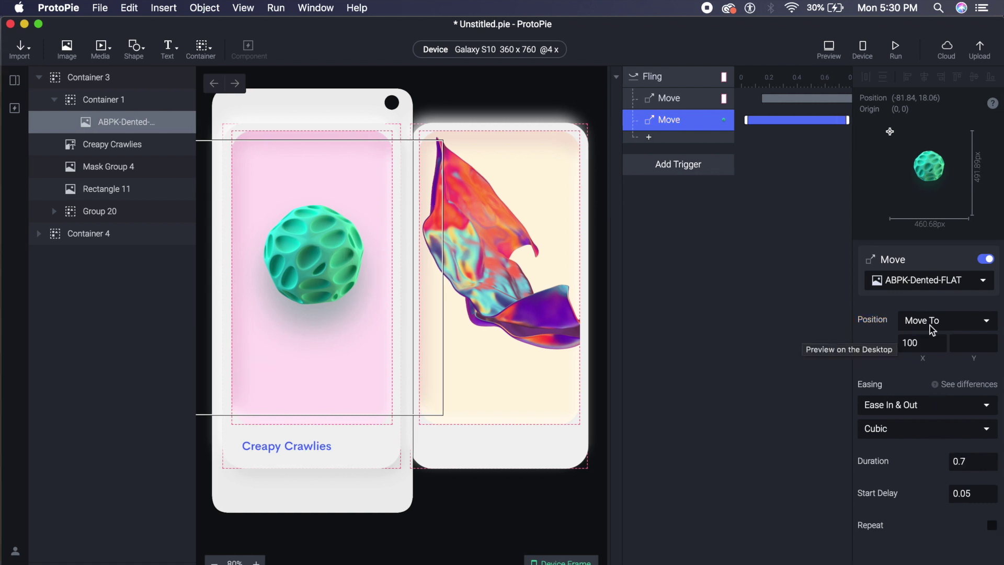
left_click(922, 343)
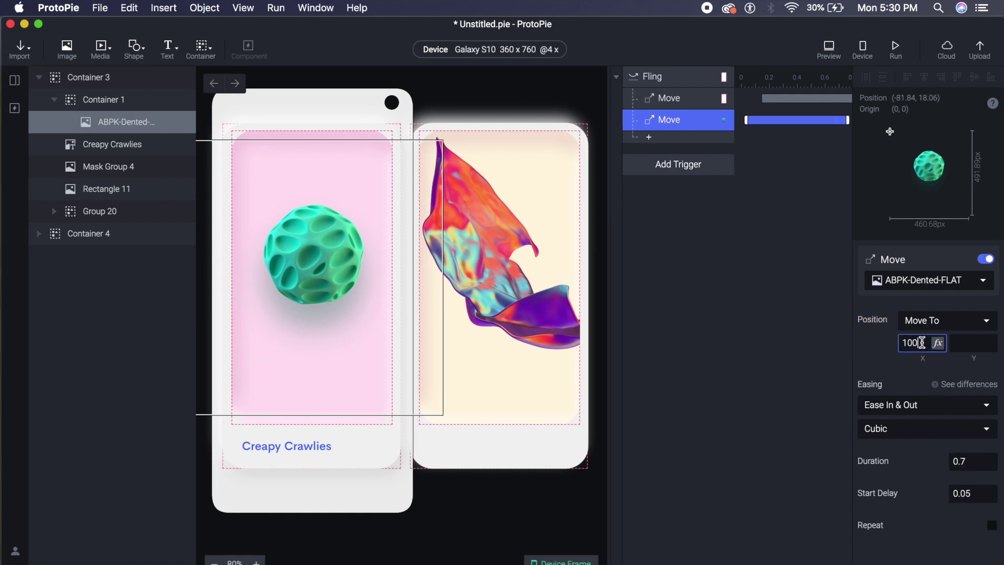
type("100")
key("Return")
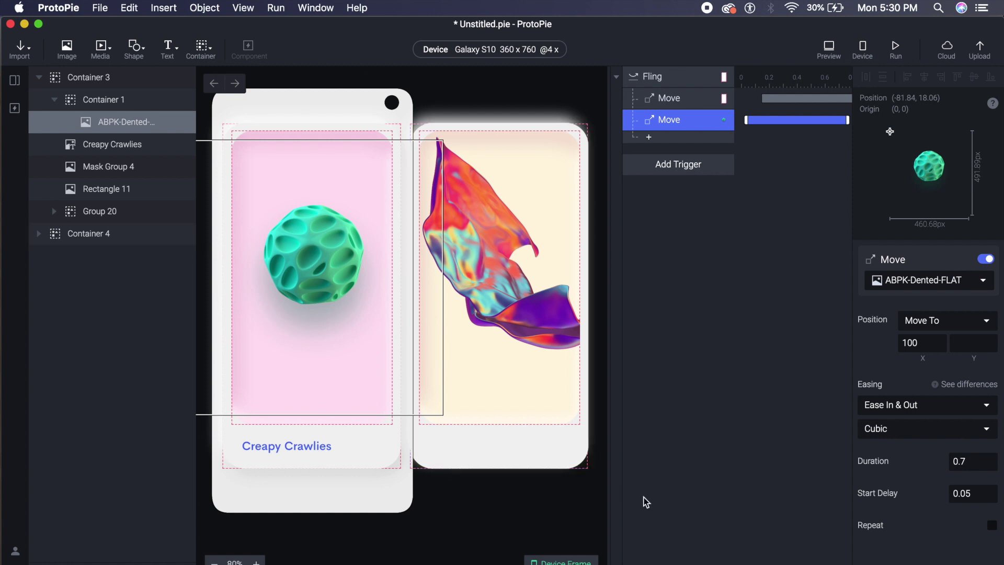
left_click(967, 462)
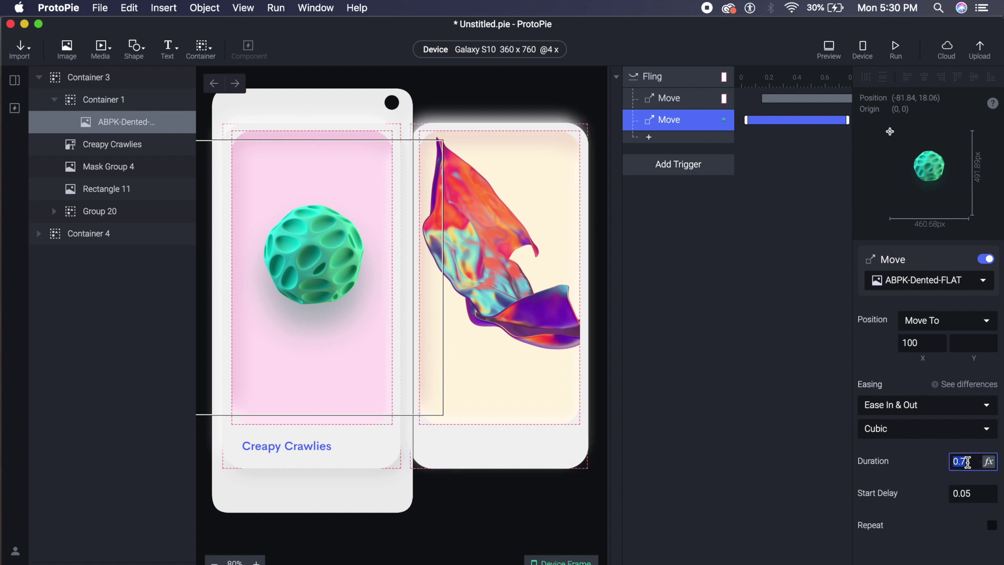
type("0.8")
key("Return")
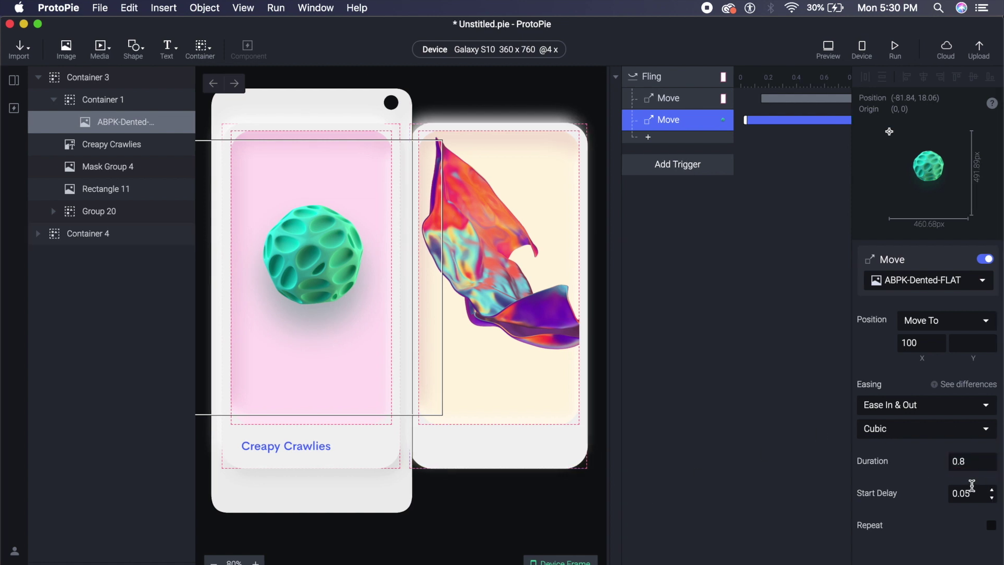
left_click(972, 494)
type("0")
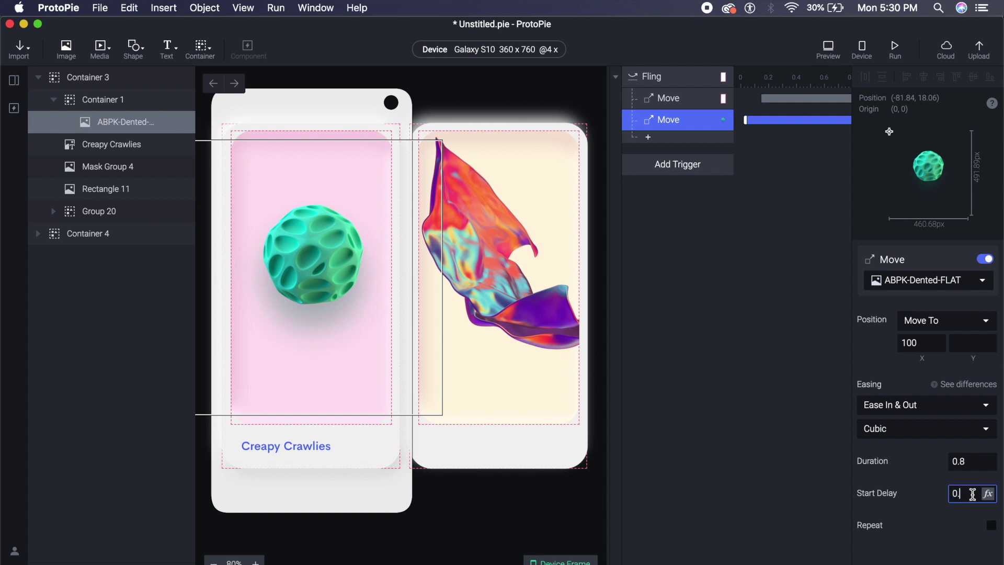
type(".15")
key("Return")
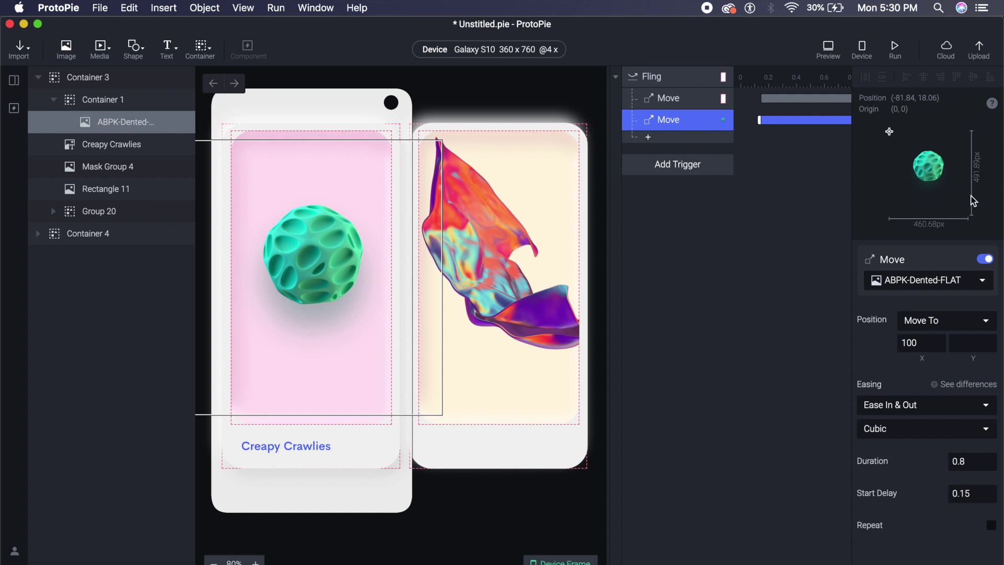
Preview the prototype and fling the pink card left to test both moves
left_click(827, 49)
left_click_drag(751, 272, 746, 262)
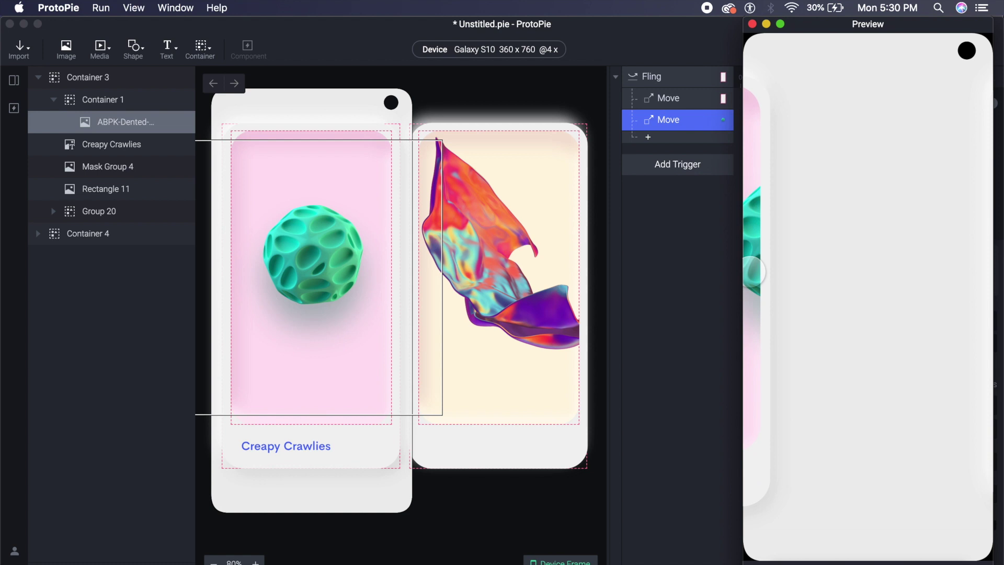
left_click(660, 450)
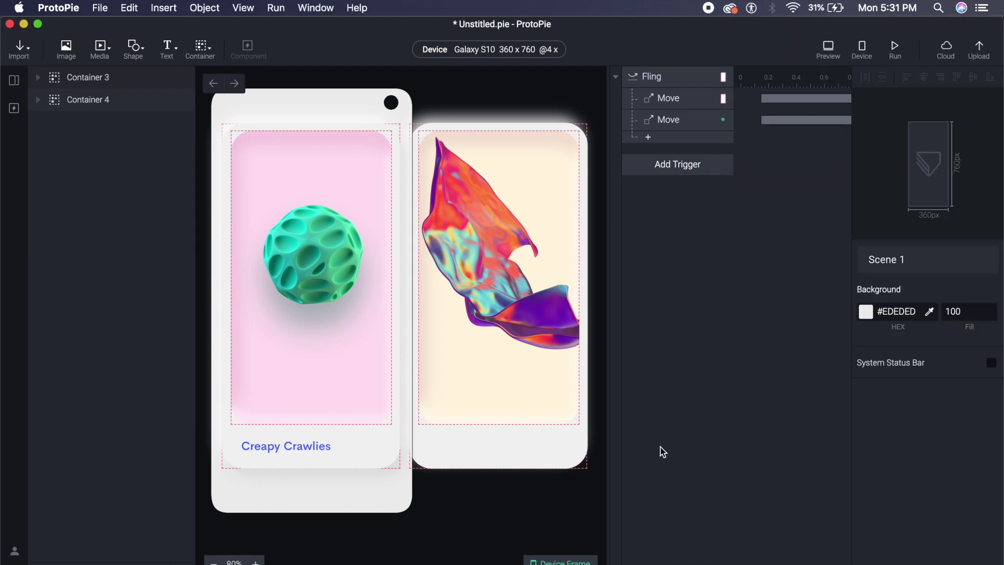
left_click(551, 366)
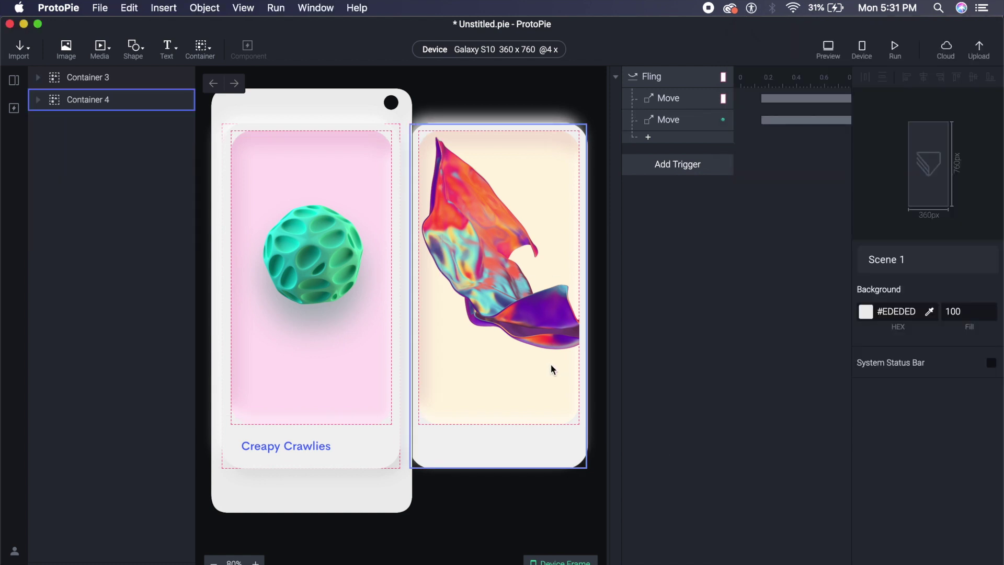
Copy the Fling trigger and paste a duplicate of it
left_click(484, 302)
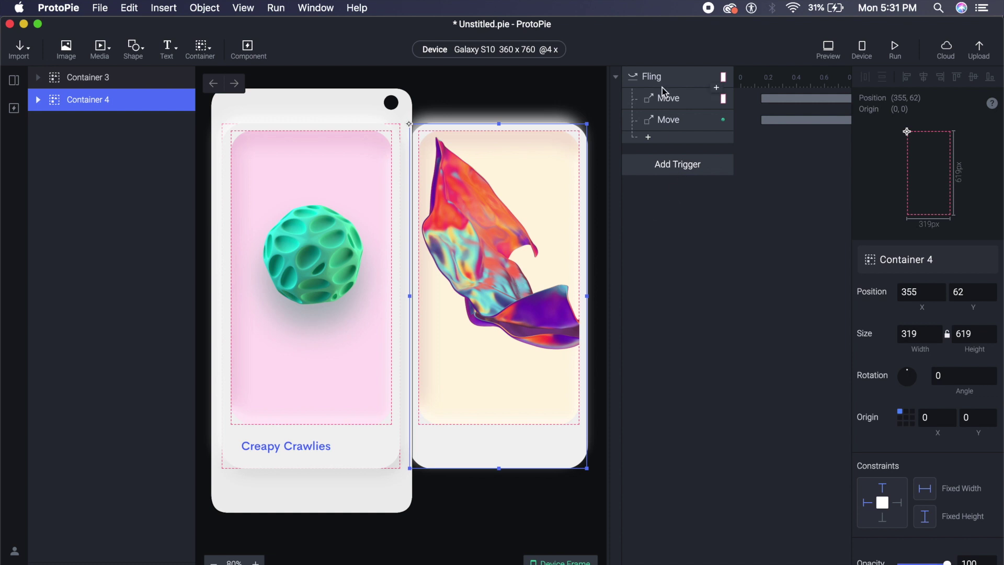
left_click(675, 77)
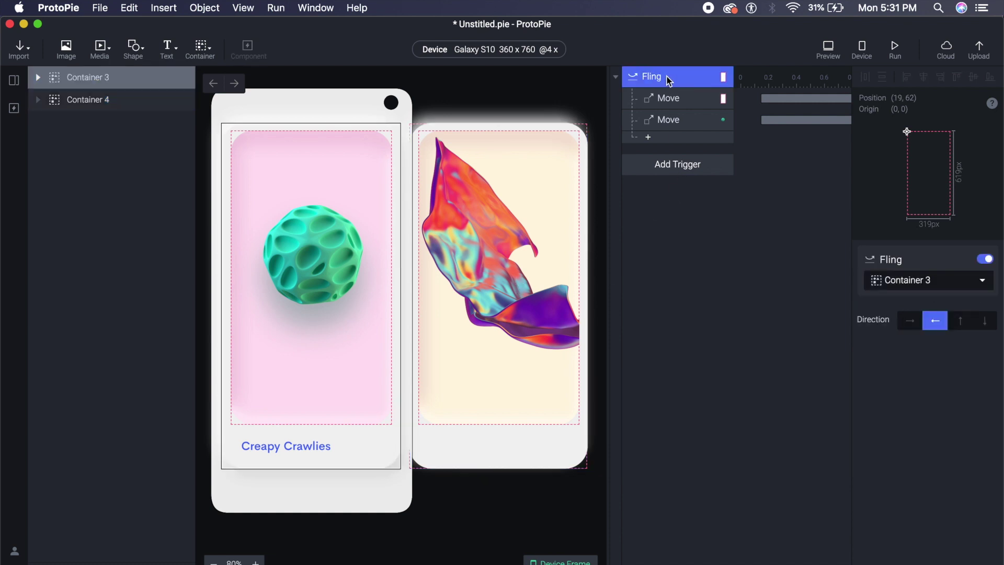
key("super+c")
left_click(694, 249)
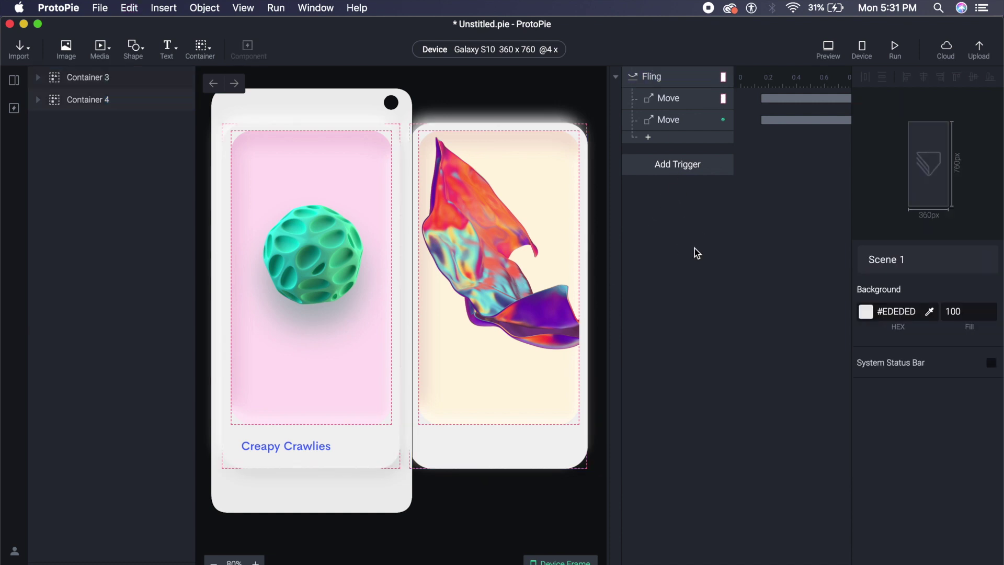
key("super+v")
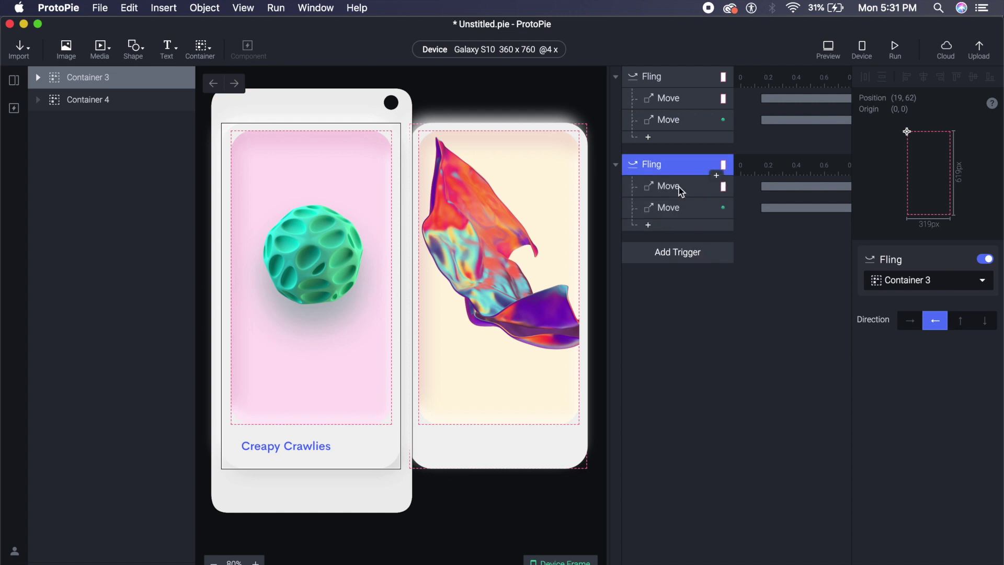
Retarget the copy's first Move to Container 4 with X 40 and a 0.25 s start delay
left_click(690, 195)
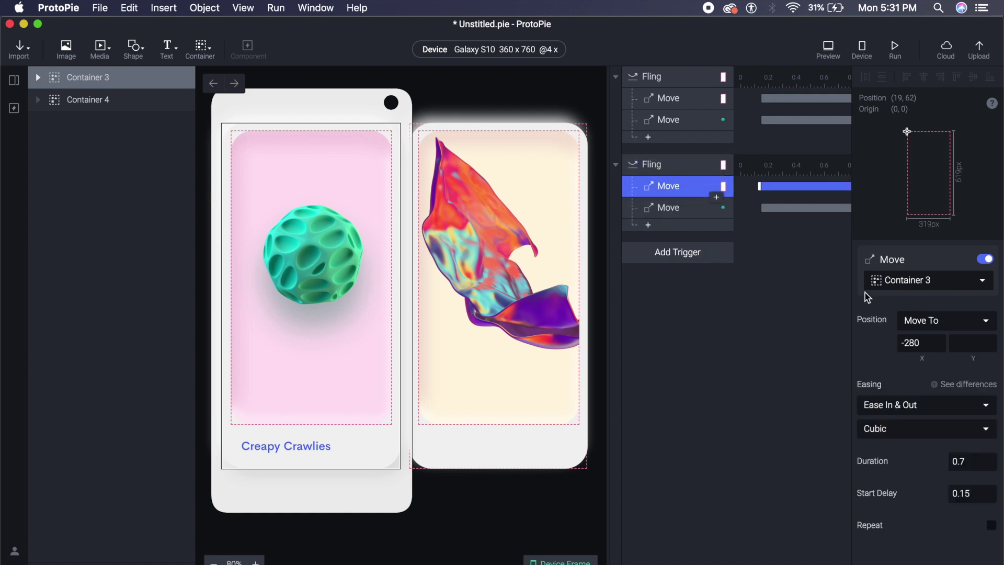
left_click(946, 289)
type("c")
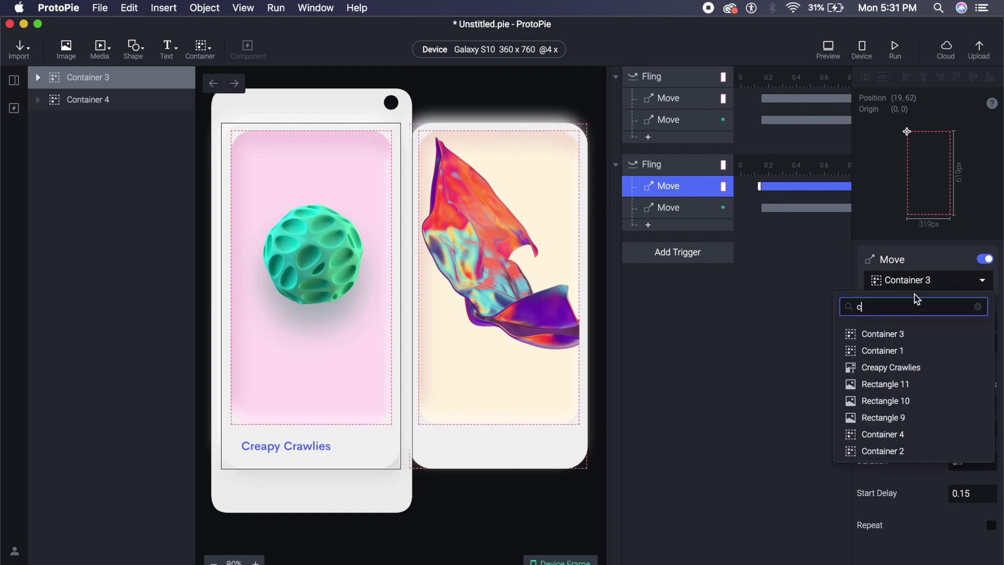
type("ontainer 4")
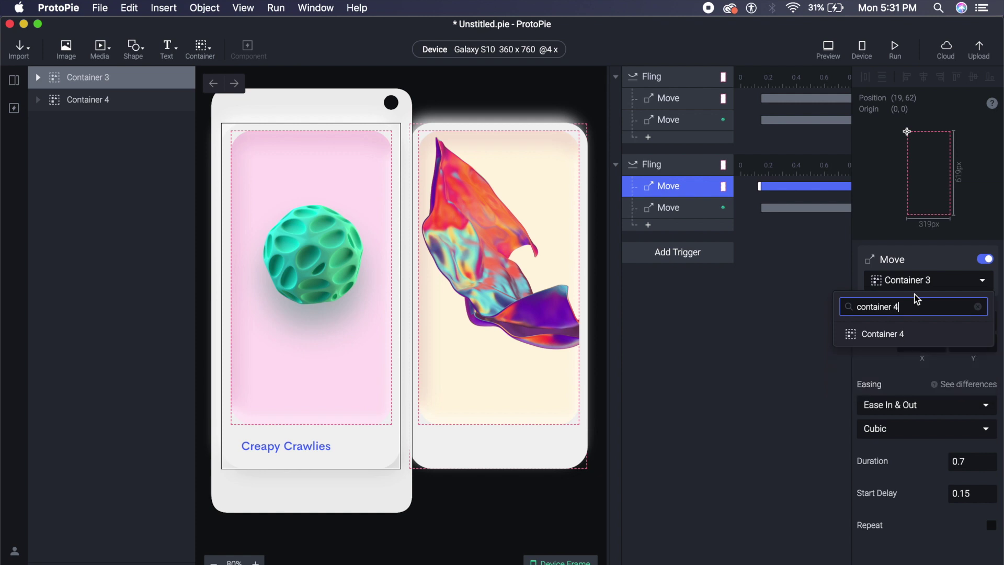
left_click(917, 329)
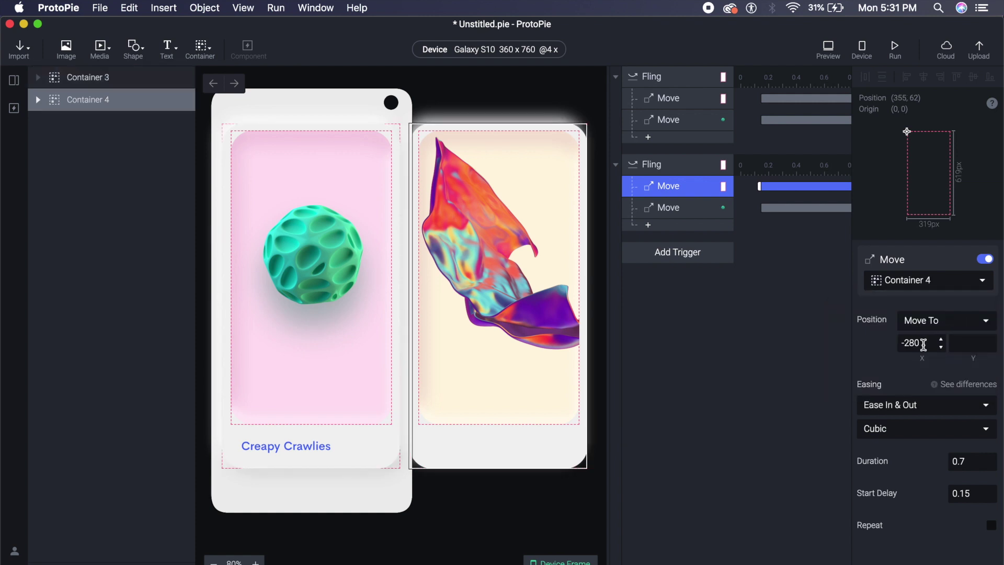
left_click(922, 344)
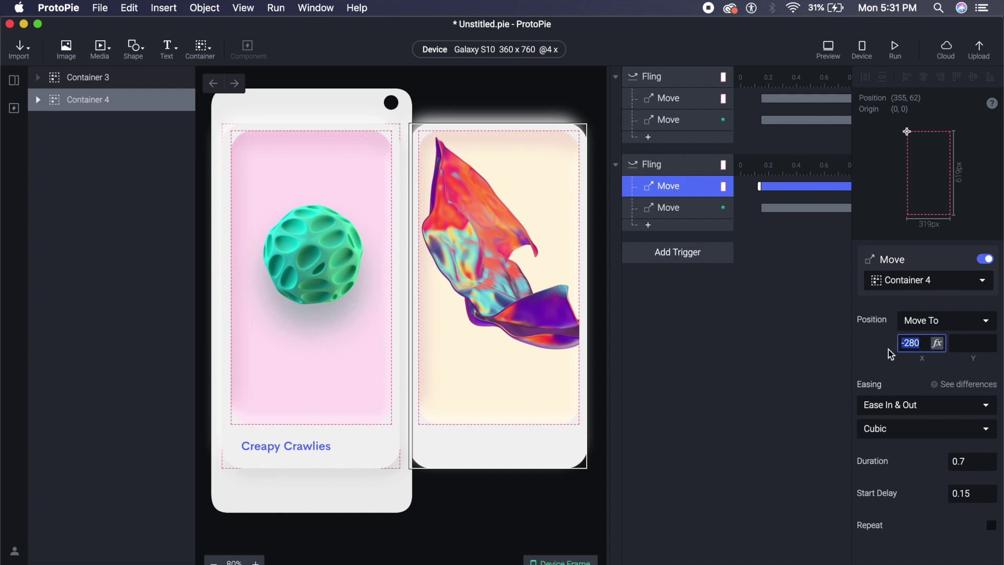
type("340")
key("Return")
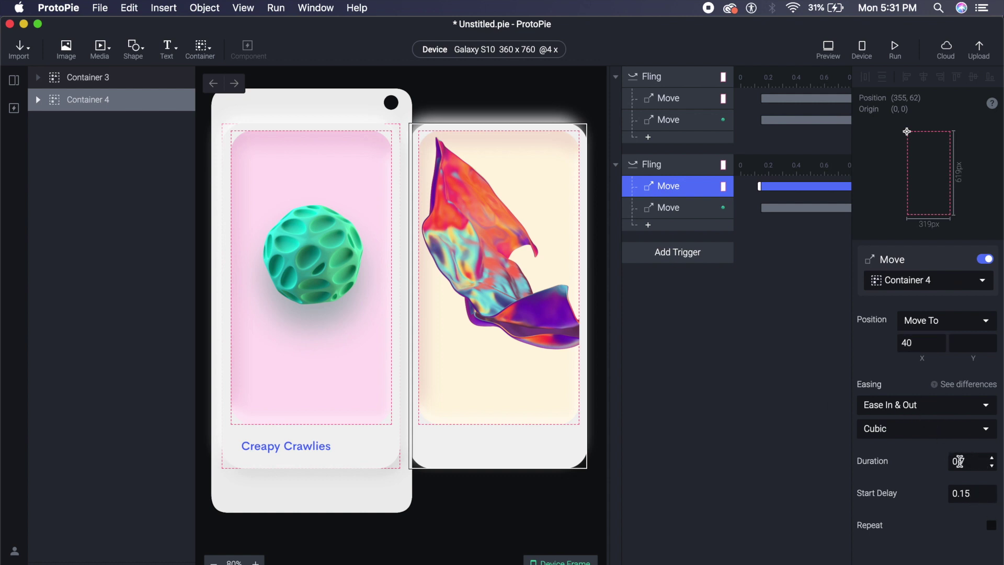
left_click(973, 494)
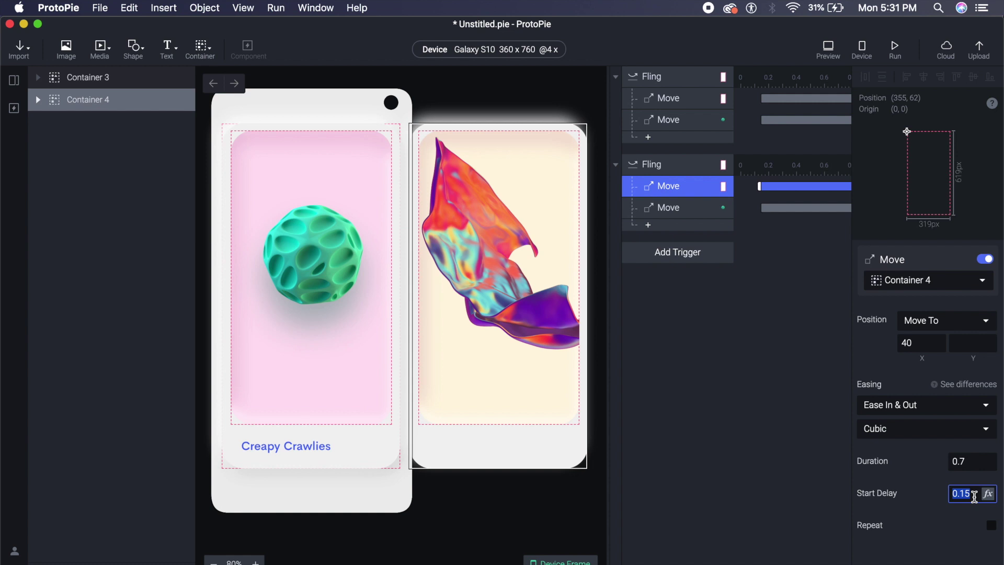
type("0.25")
left_click(497, 245)
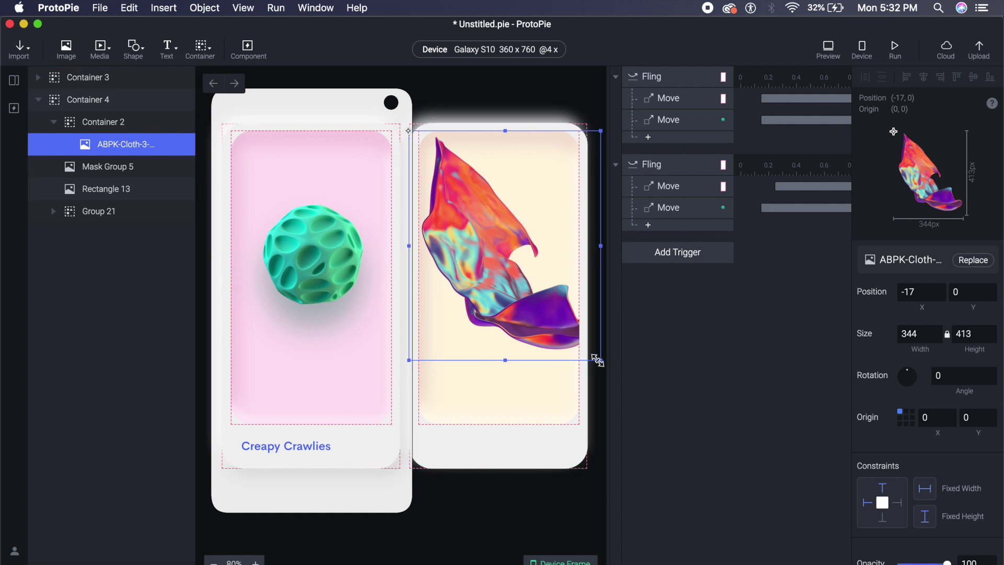
Shrink Container 2 and nudge the cloth image inside it to position -67, -30
left_click(102, 122)
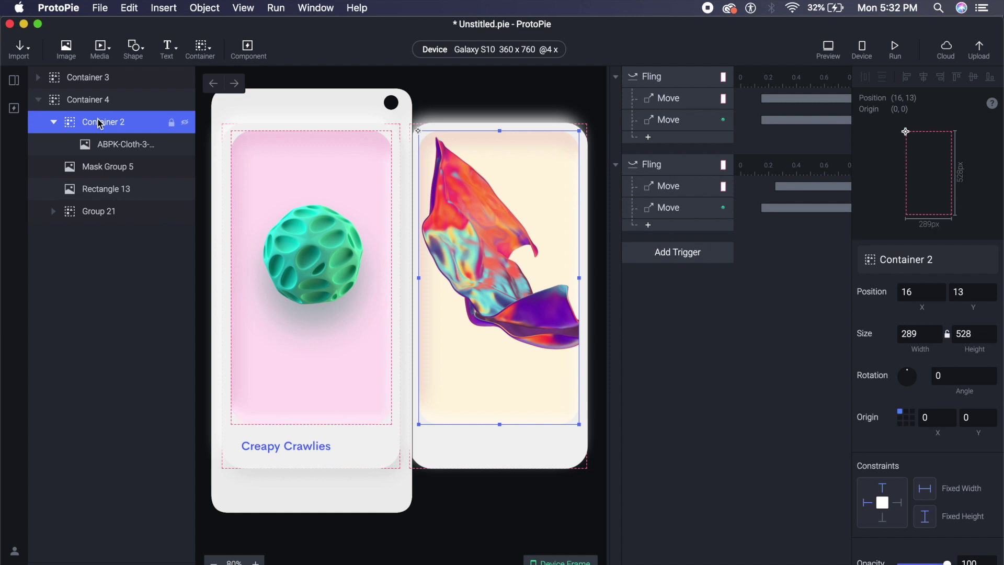
left_click_drag(578, 422, 465, 171)
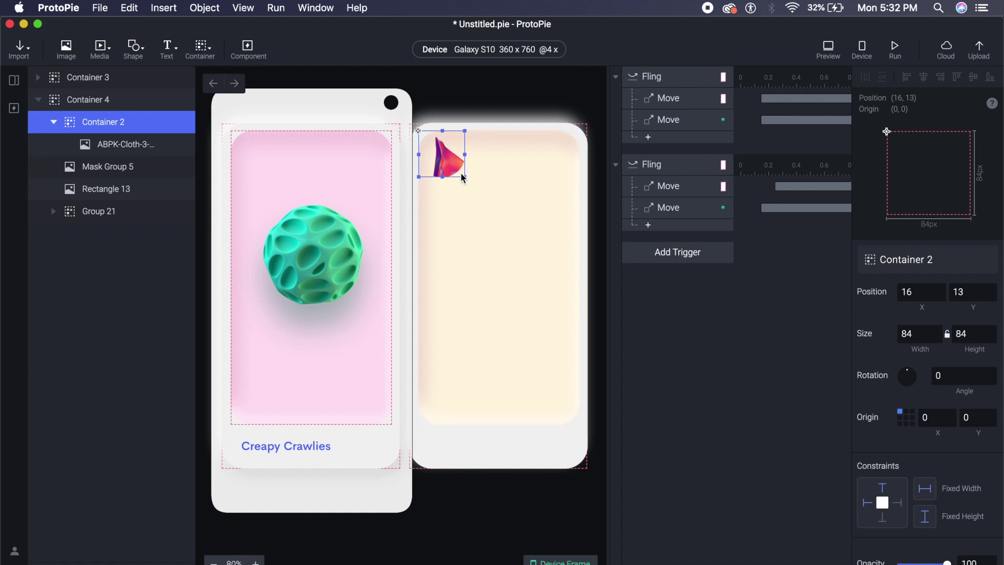
left_click(125, 142)
key("shift+Left")
key("shift+Left")
key("shift+Left")
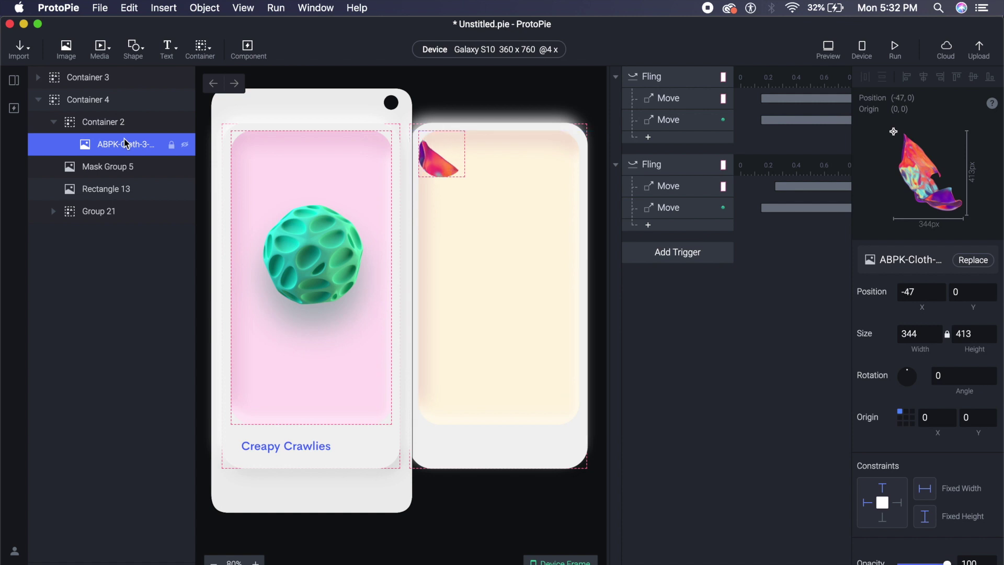
key("shift+Up")
key("shift+Left")
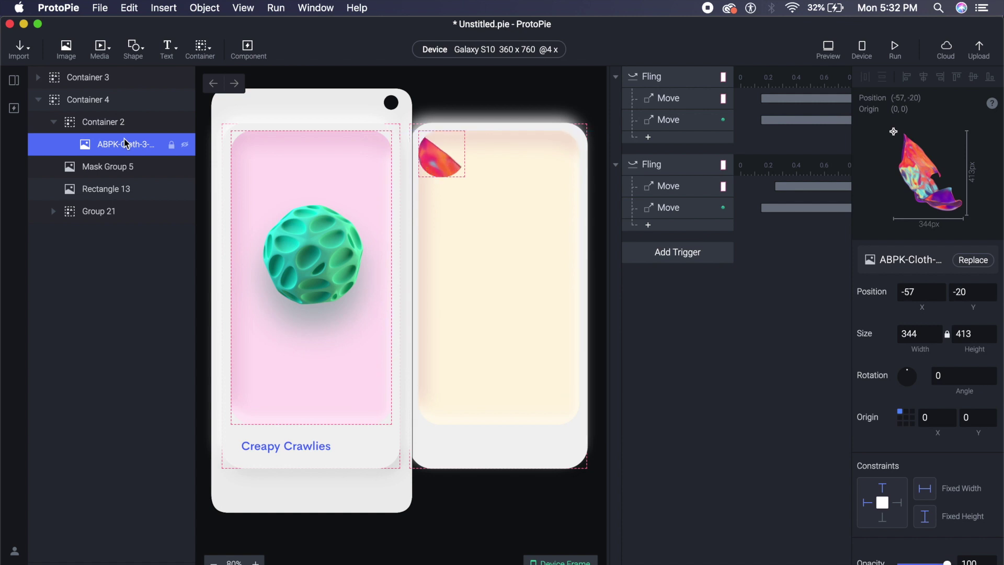
key("shift+Left")
key("shift+Up")
key("shift+Up")
left_click(452, 171)
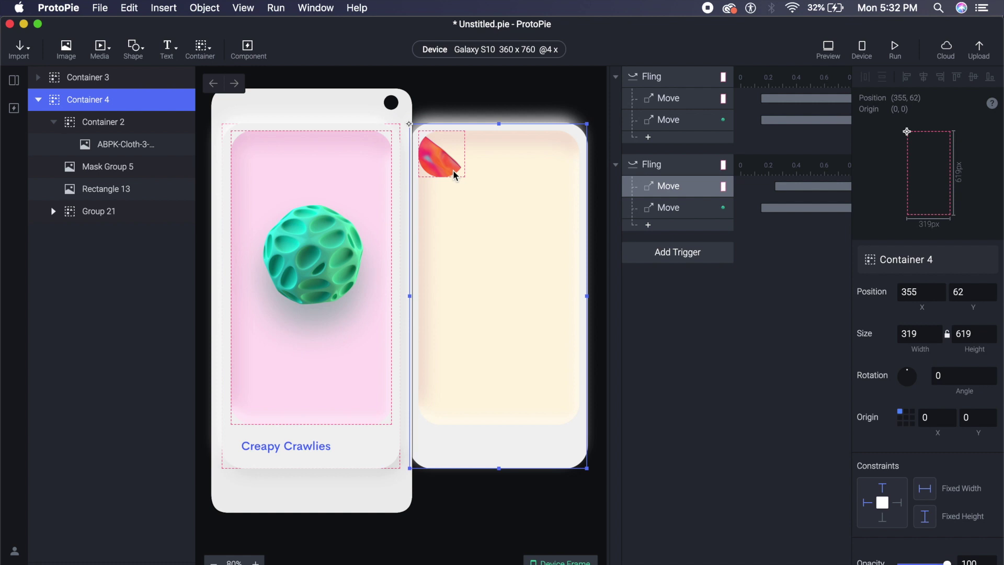
left_click(834, 363)
Retarget the second Fling's second Move response to the ABPK-Cloth-3-GRAD_2 layer
left_click(679, 214)
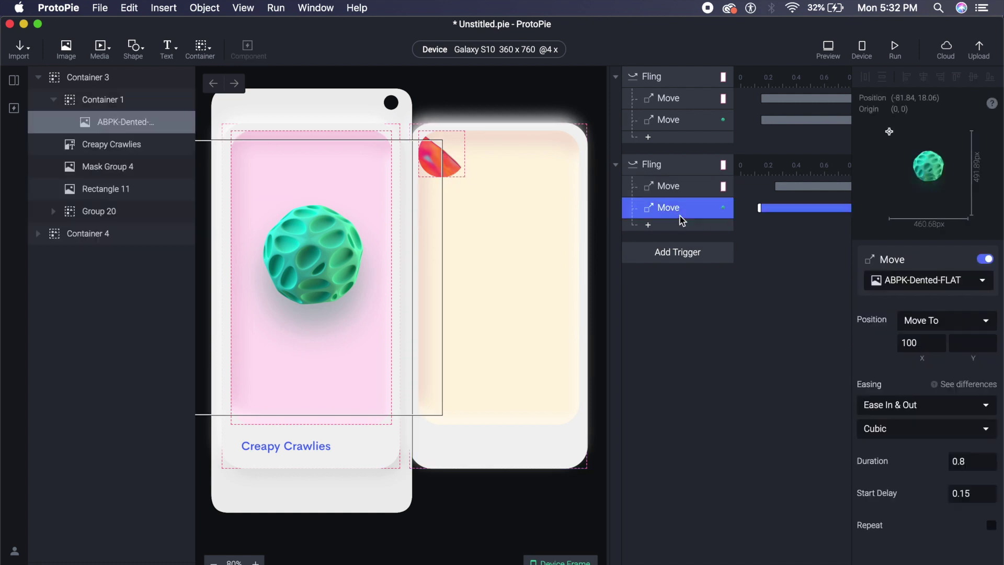
left_click(954, 284)
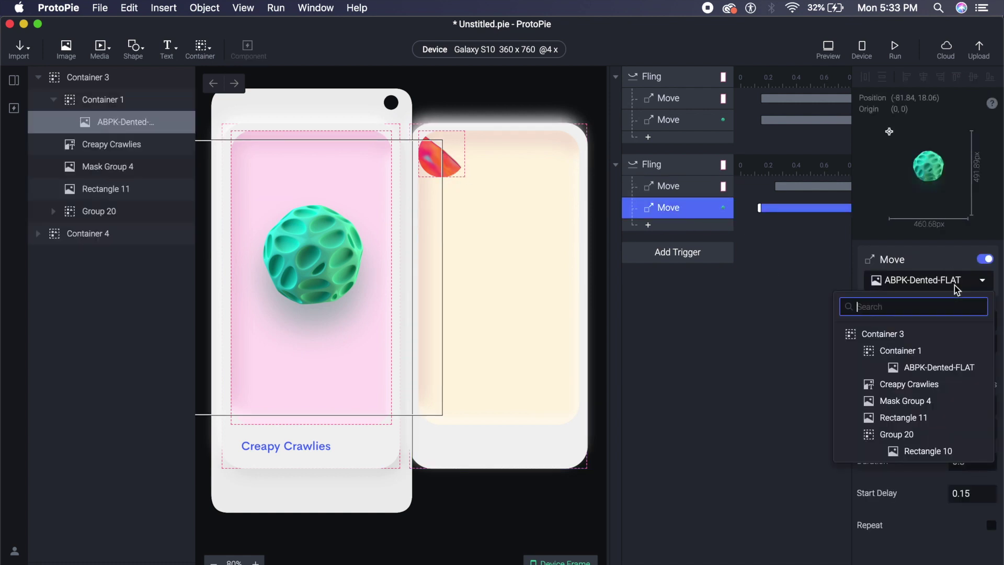
type("ab")
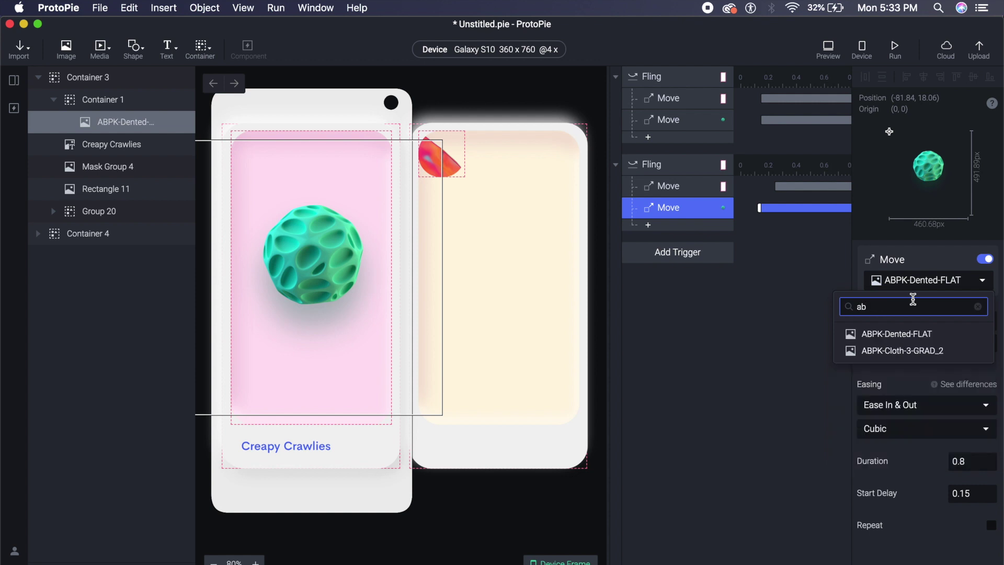
left_click(933, 352)
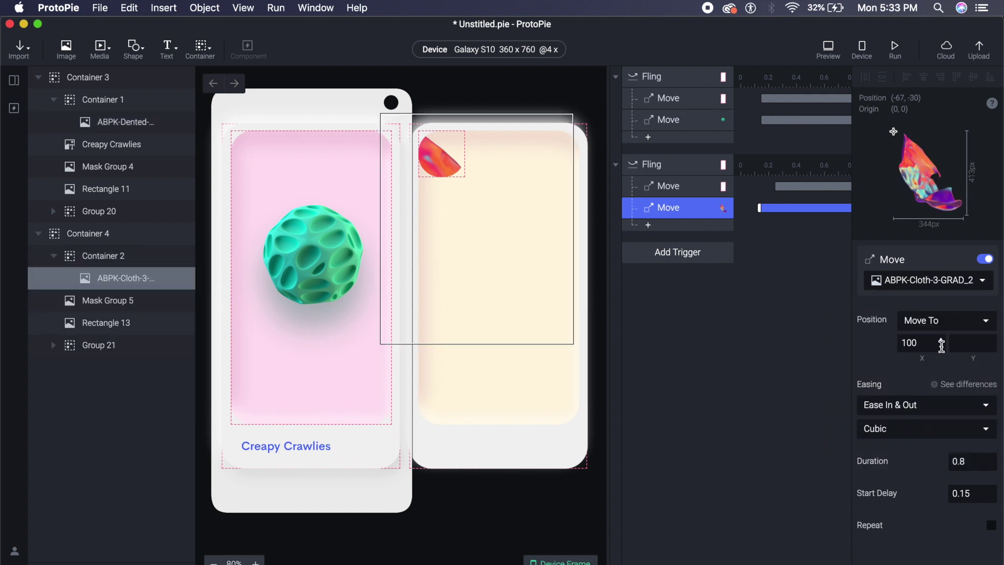
Set the Move destination to X 0, Y 10 with a 0.25 s start delay
left_click(912, 343)
type("0")
left_click(666, 330)
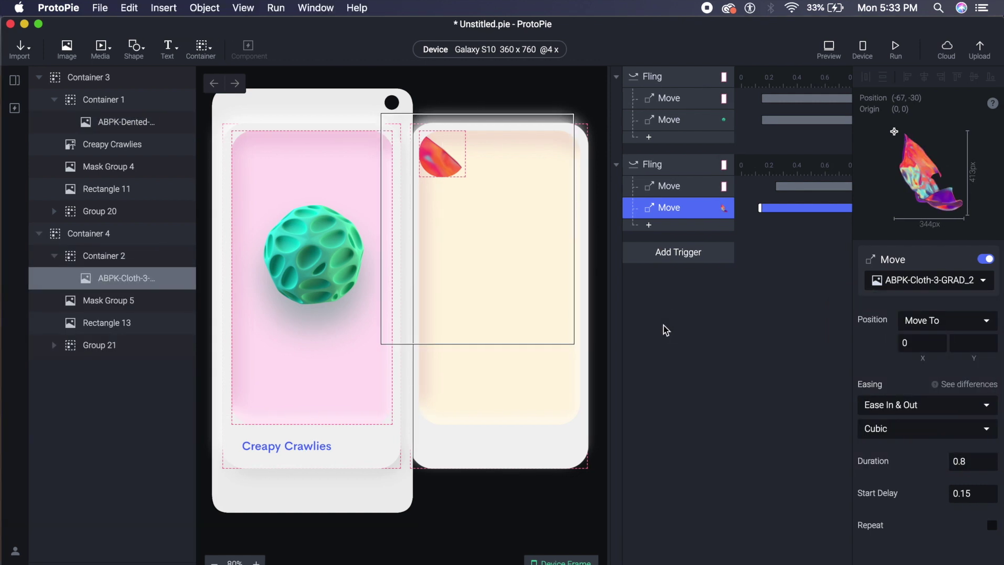
left_click(974, 343)
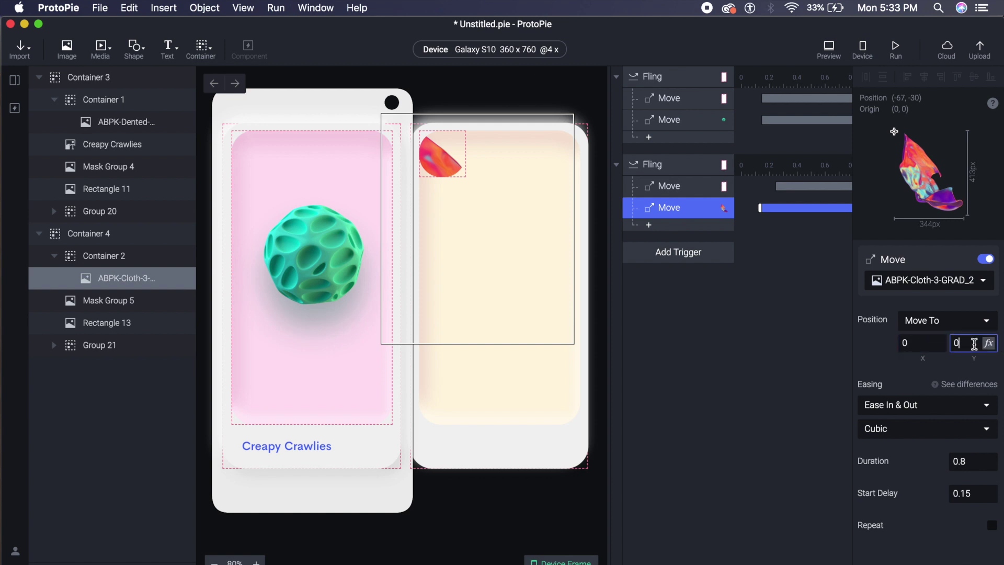
key("BackSpace")
type("10")
key("Return")
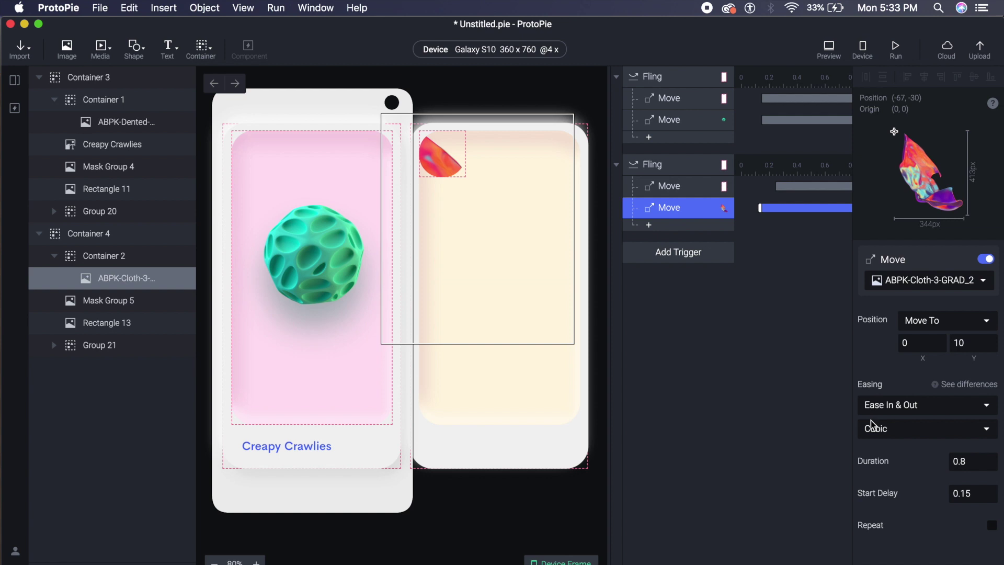
left_click(975, 494)
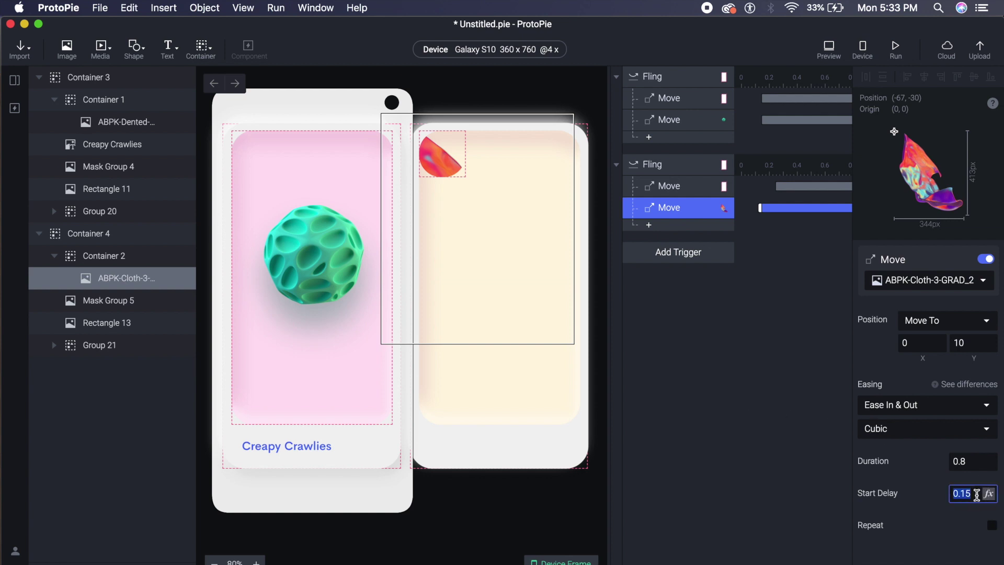
left_click(976, 494)
type("25")
key("Return")
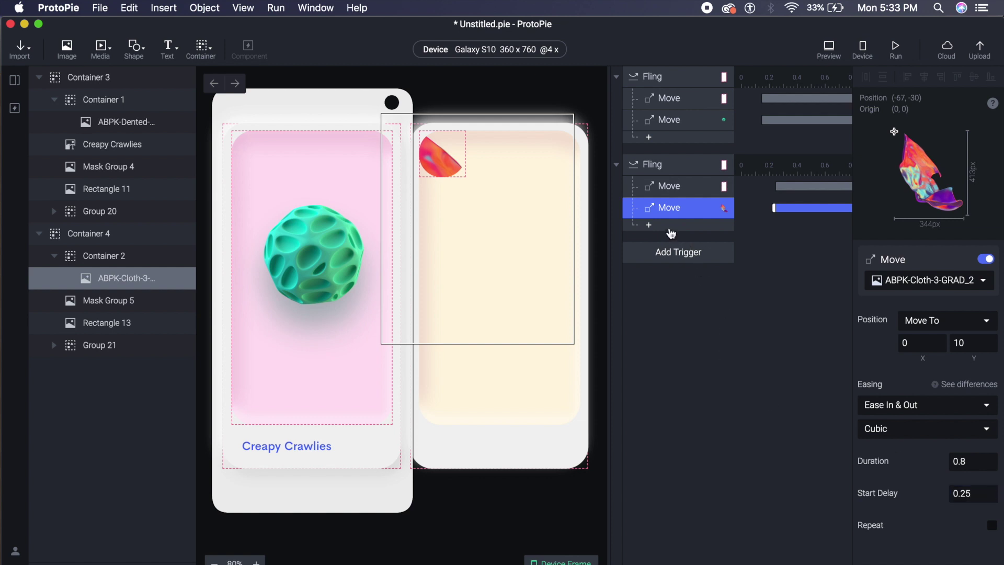
Add a Scale response to the second Fling targeting Container 2
left_click(668, 226)
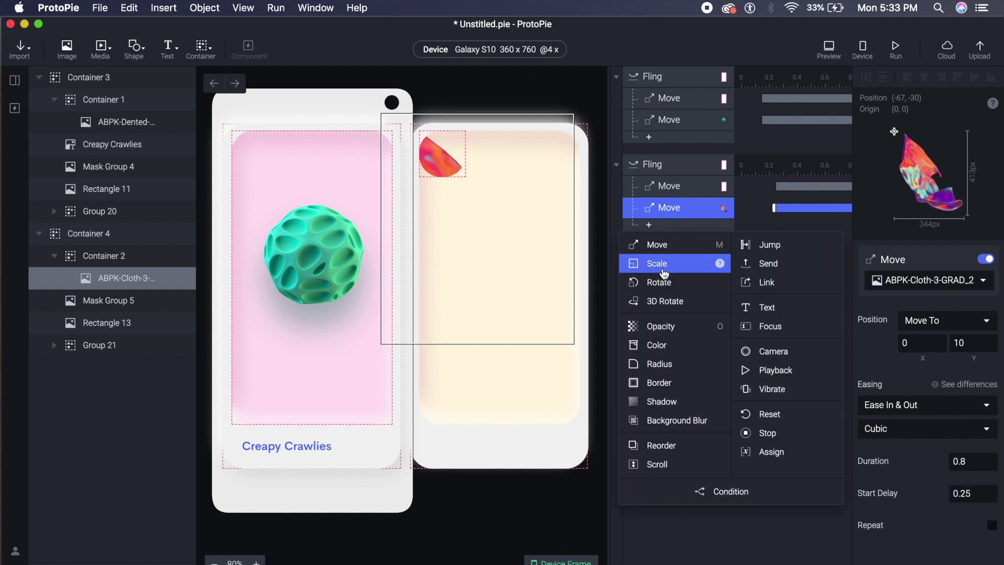
left_click(664, 263)
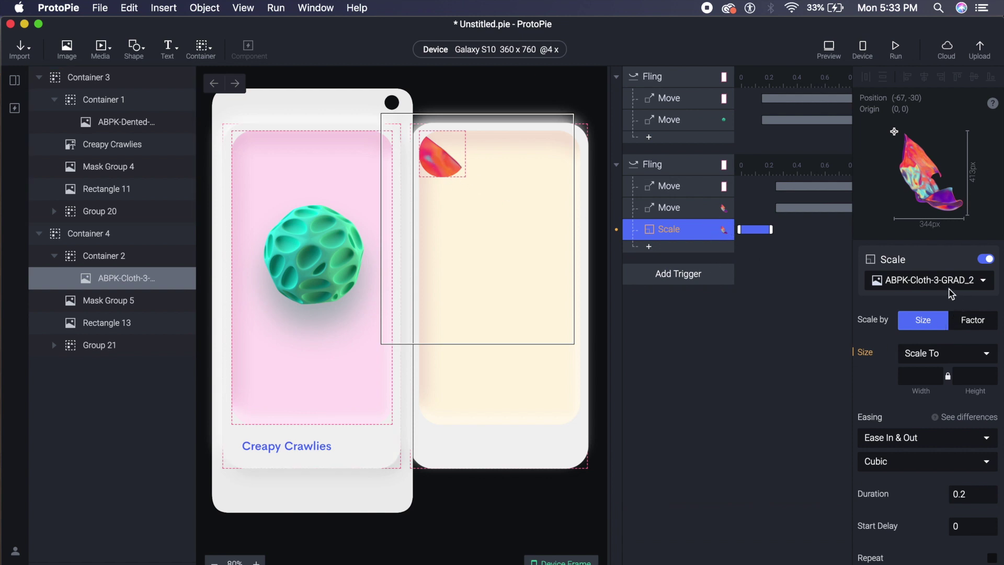
left_click(928, 282)
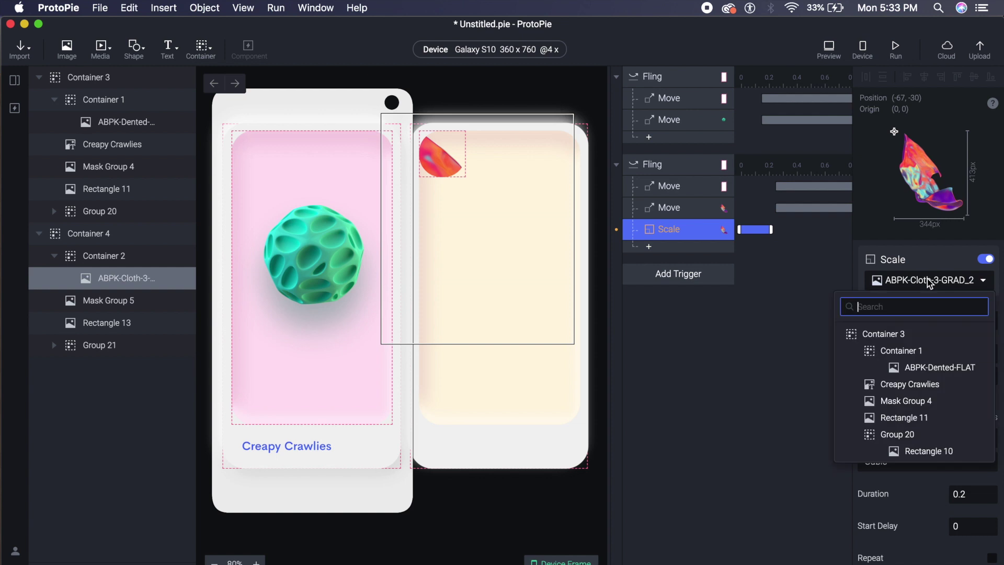
type("container 2")
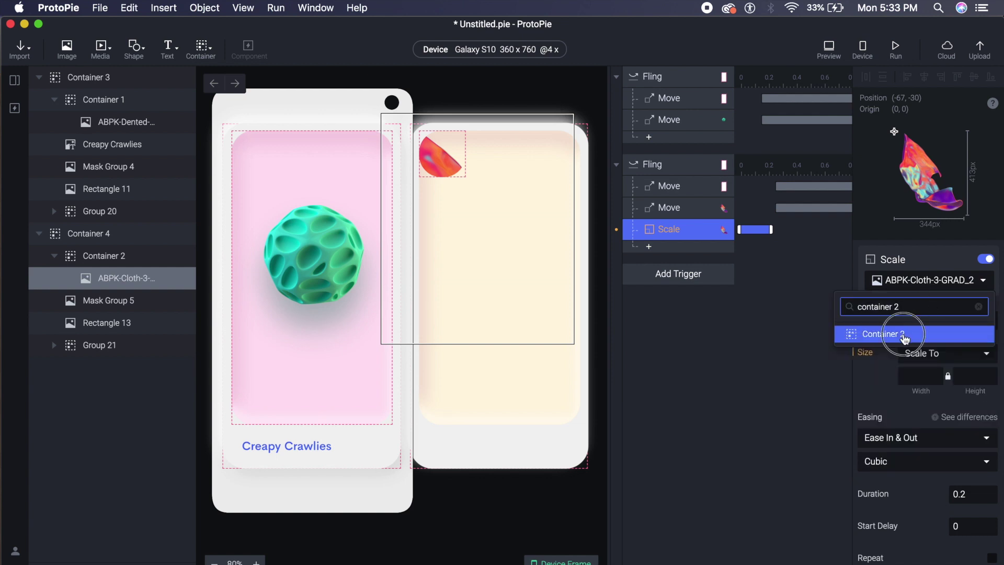
left_click(903, 337)
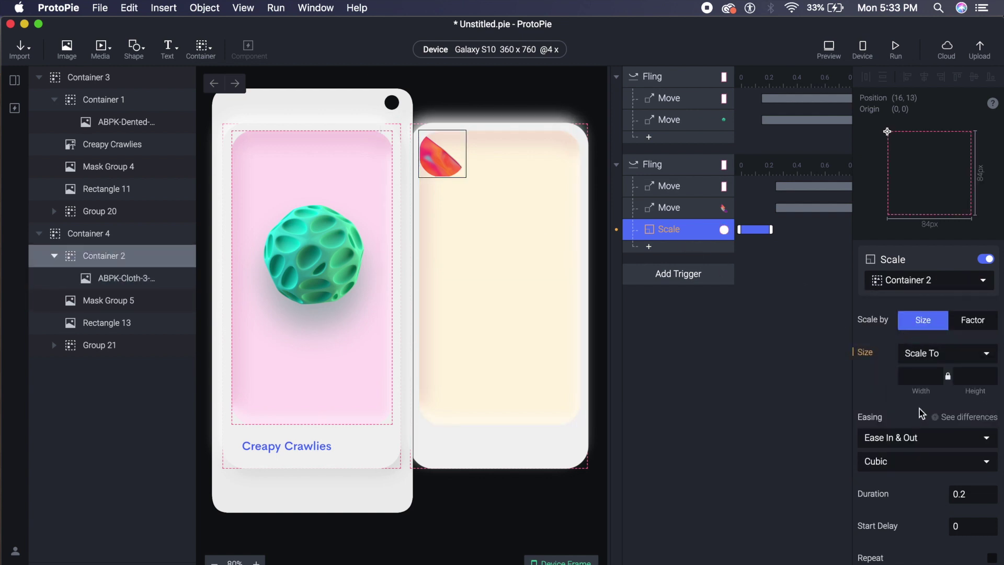
left_click(915, 374)
type("128")
Check that Mask Group 5 measures 289 × 528, then return to the Scale response
left_click(549, 294)
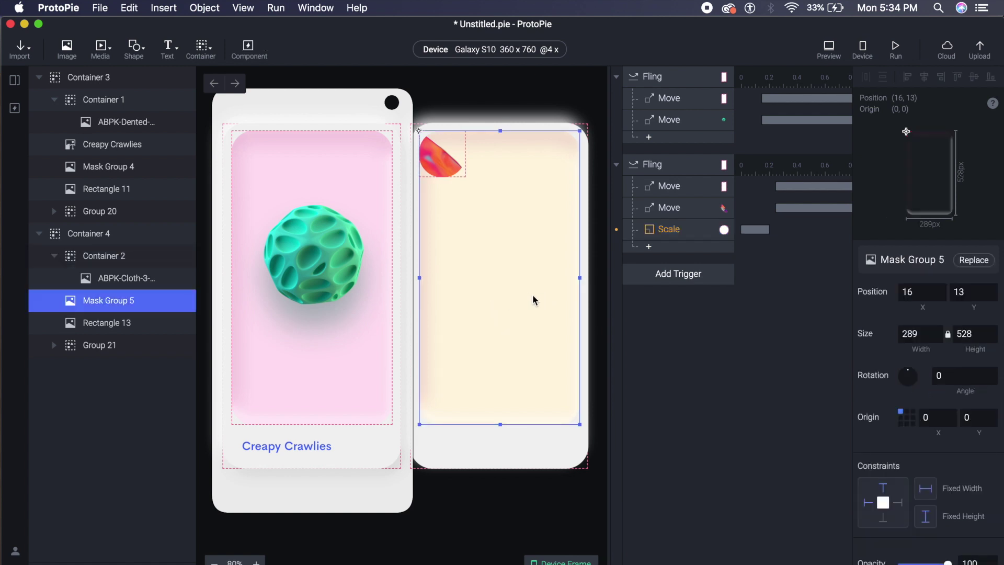
left_click(919, 338)
left_click(665, 234)
Set the Container 2 scale size to 289 wide by 528 high
left_click(960, 382)
key("BackSpace")
type("8")
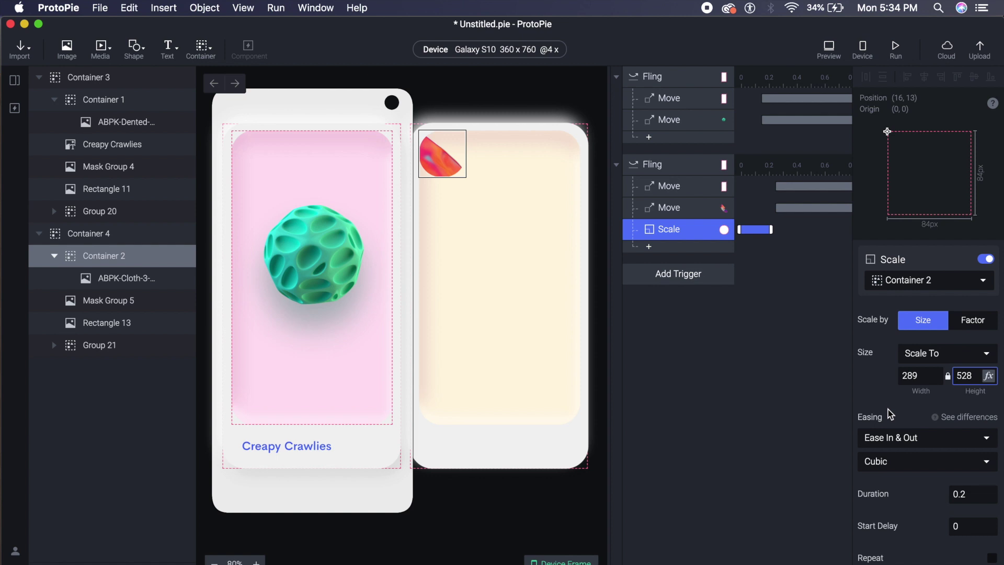
left_click(889, 406)
left_click(914, 376)
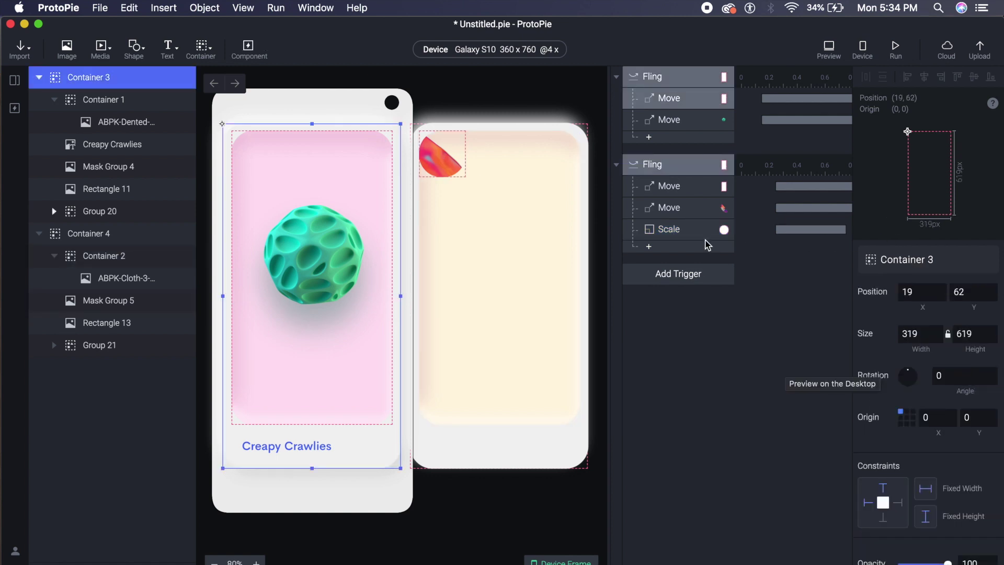
left_click(695, 238)
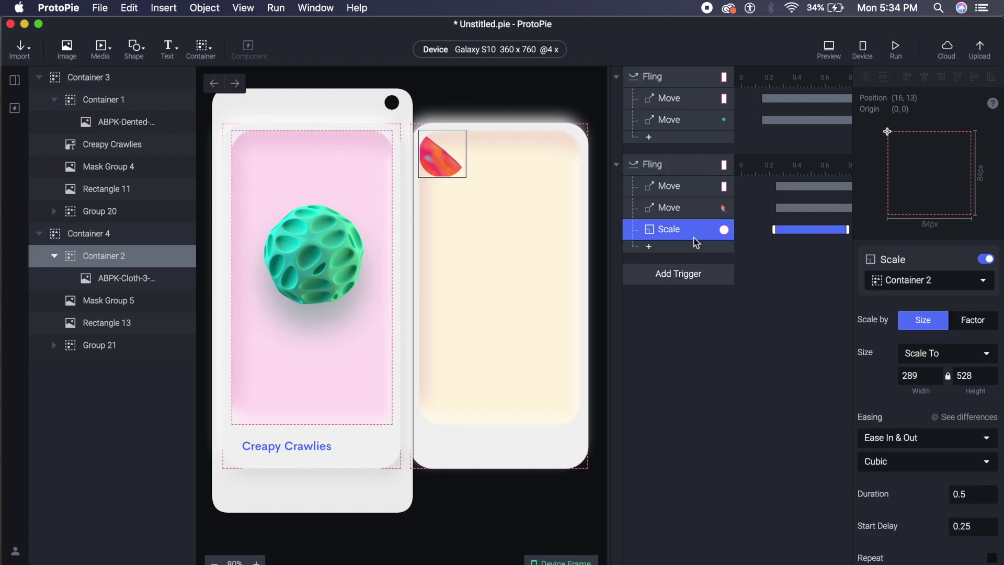
Give the Scale a 0.85 s duration and 0.2 s start delay, then open Preview
left_click(970, 490)
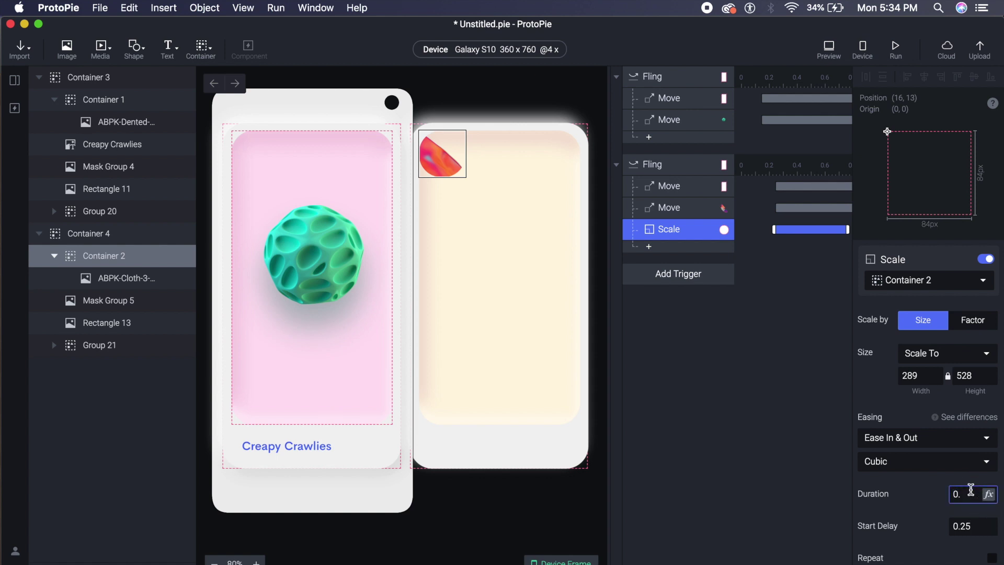
type("0.85")
key("Return")
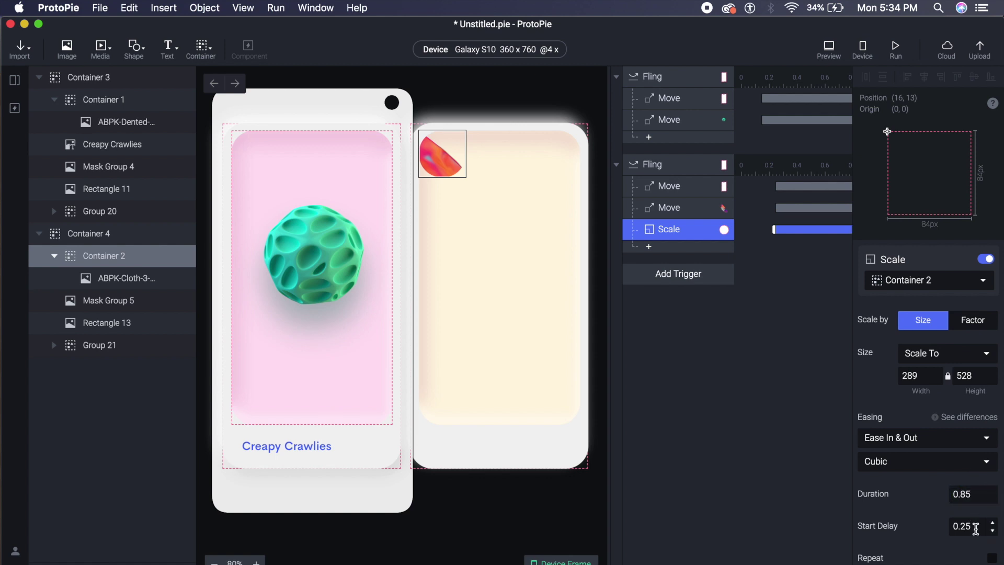
left_click(974, 529)
left_click(975, 529)
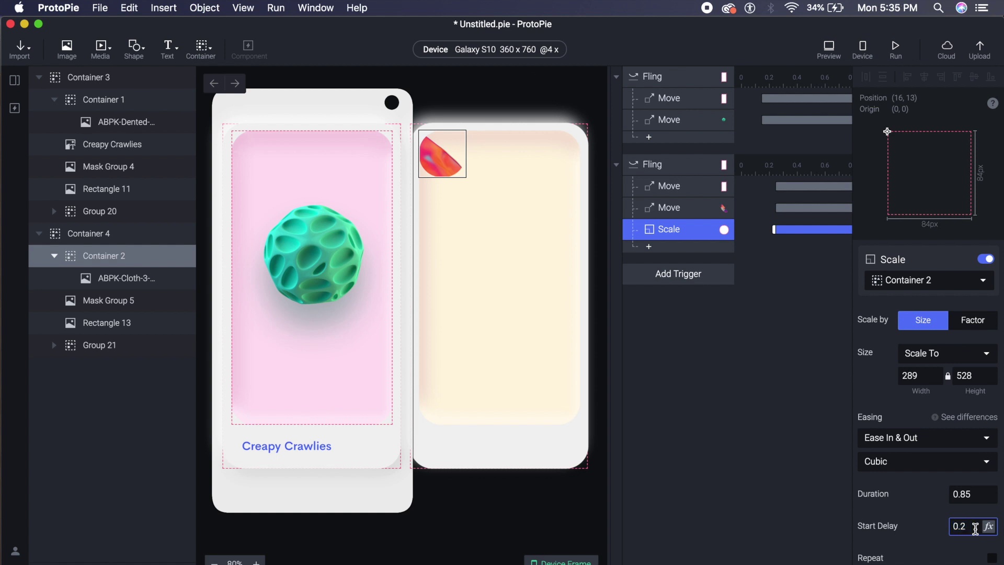
type(".2")
key("Return")
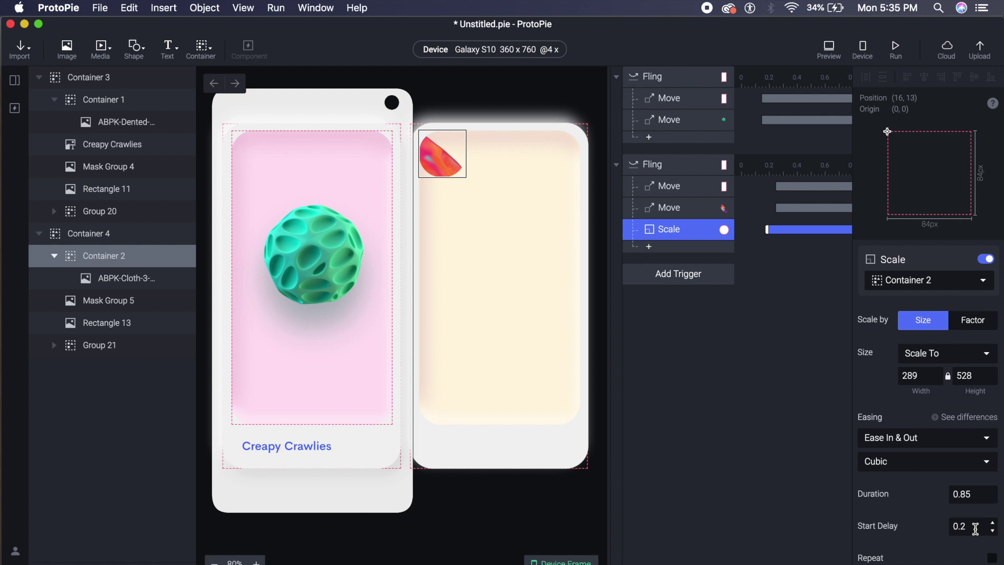
left_click(829, 51)
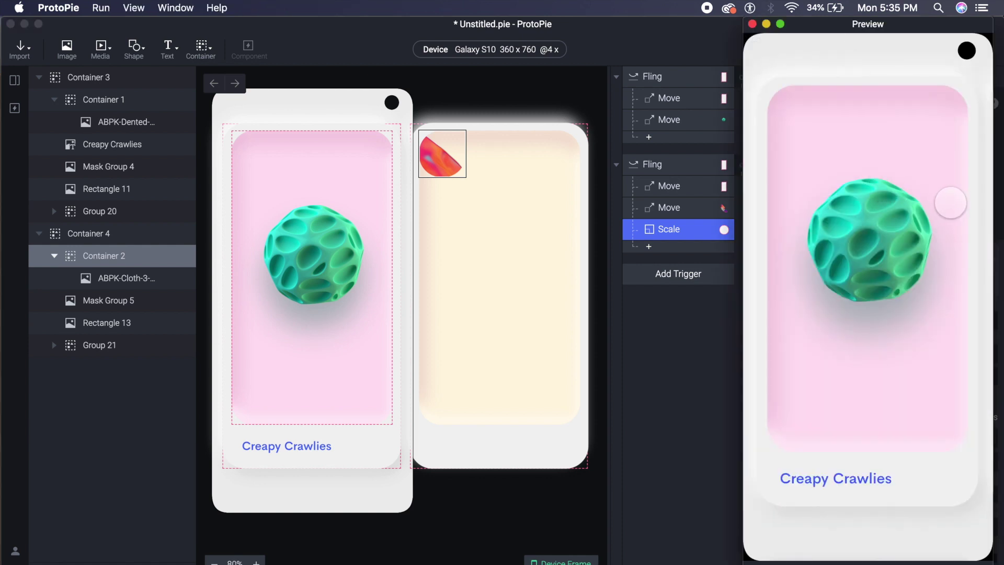
Fling the pink card left in Preview to reveal the cream cloth card, then close Preview
left_click_drag(950, 202, 798, 199)
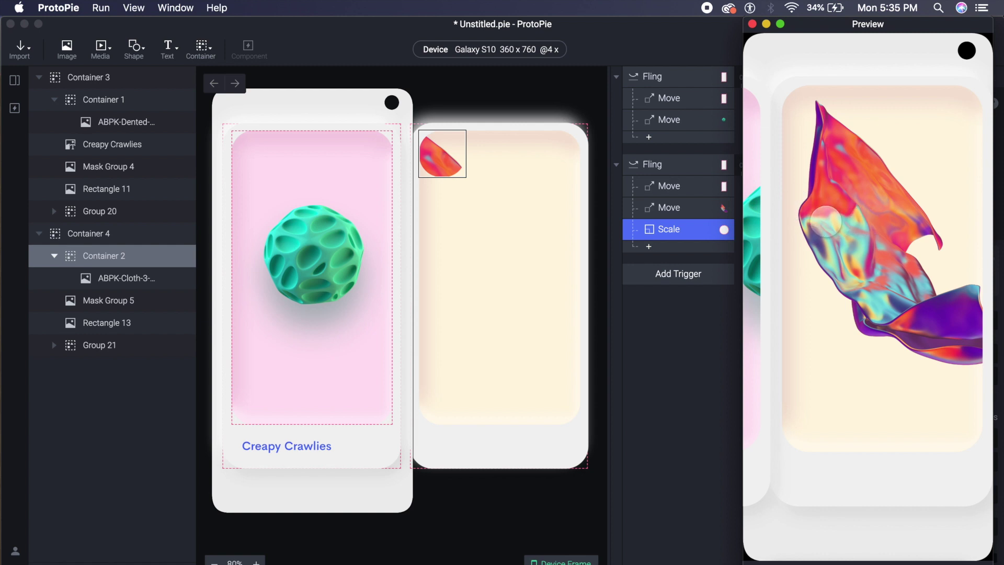
left_click(752, 24)
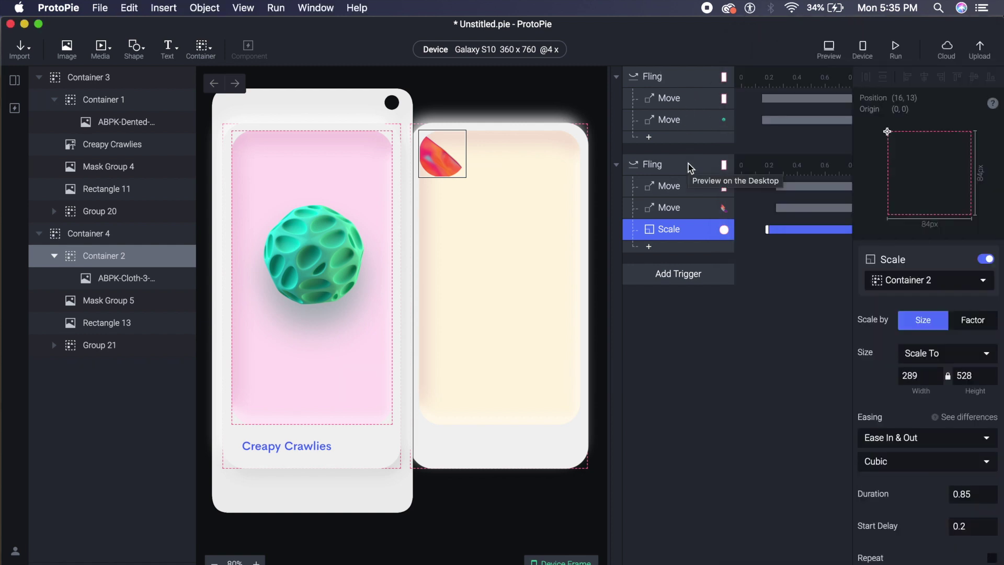